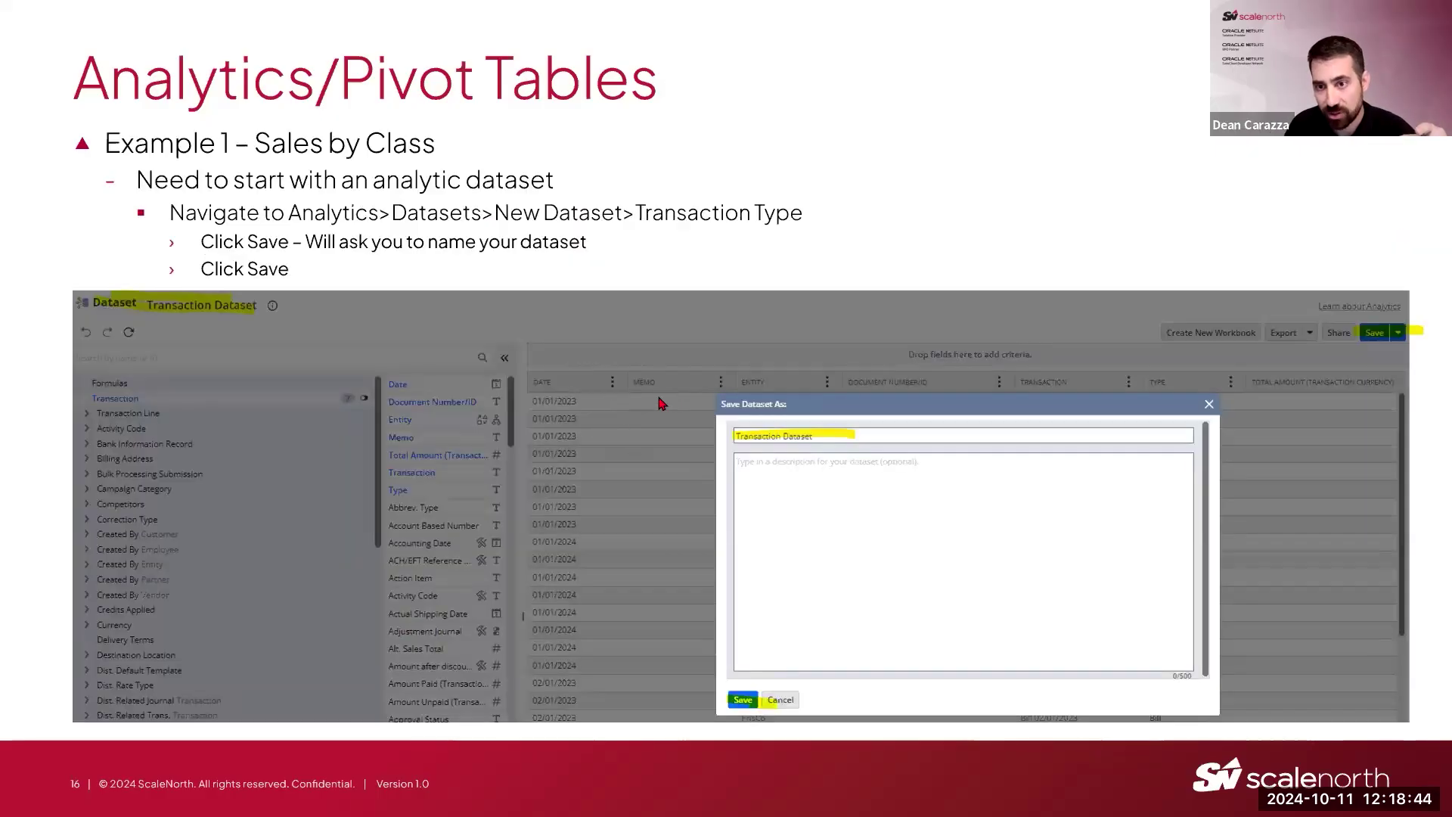
Advance the slide deck past the slide on starting with an analytic dataset.
key("Right")
key("Right")
key("Right")
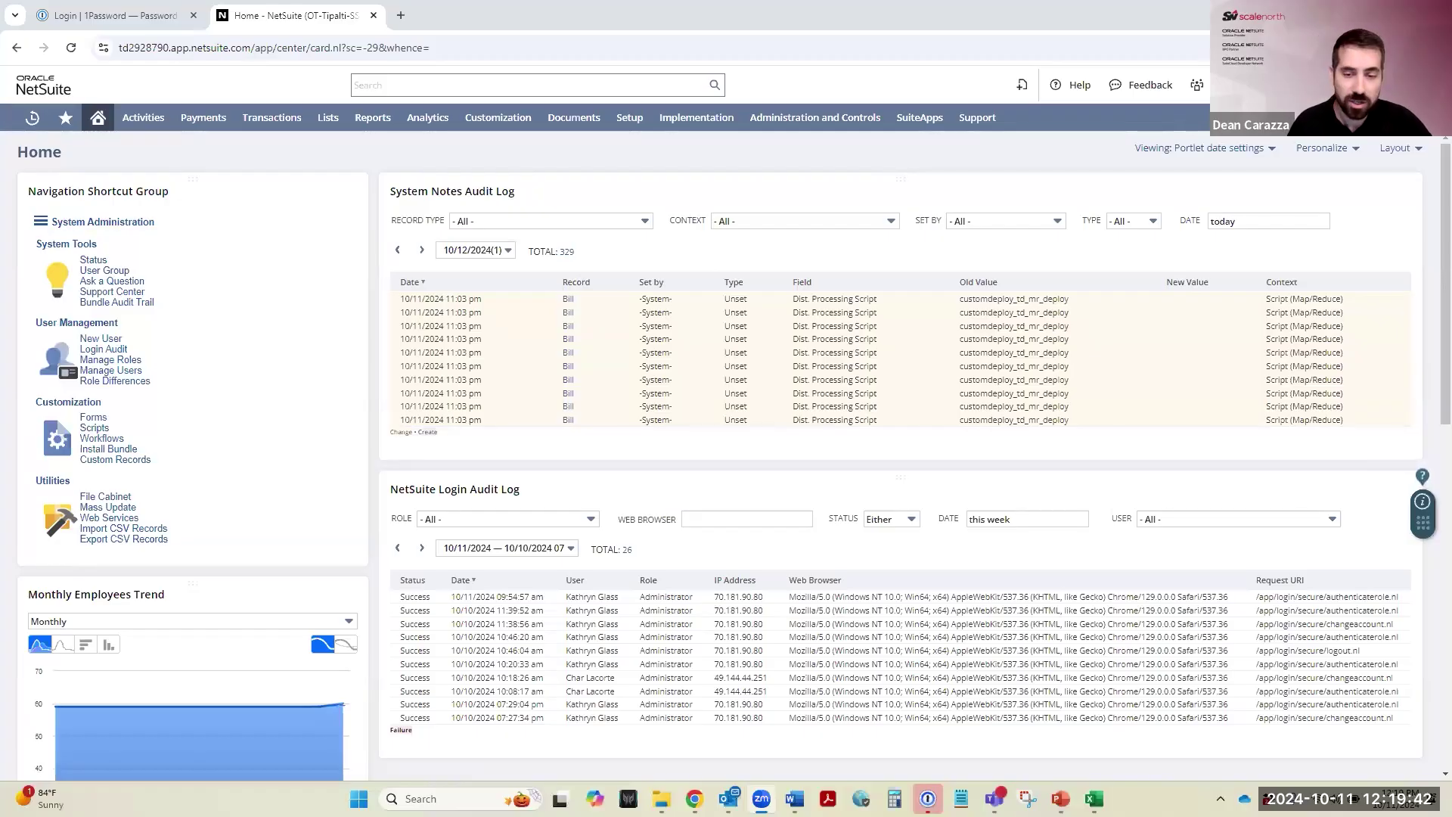
Start a new dataset from Analytics' Datasets list and scroll the root record types to Transaction.
mouse_move(338, 317)
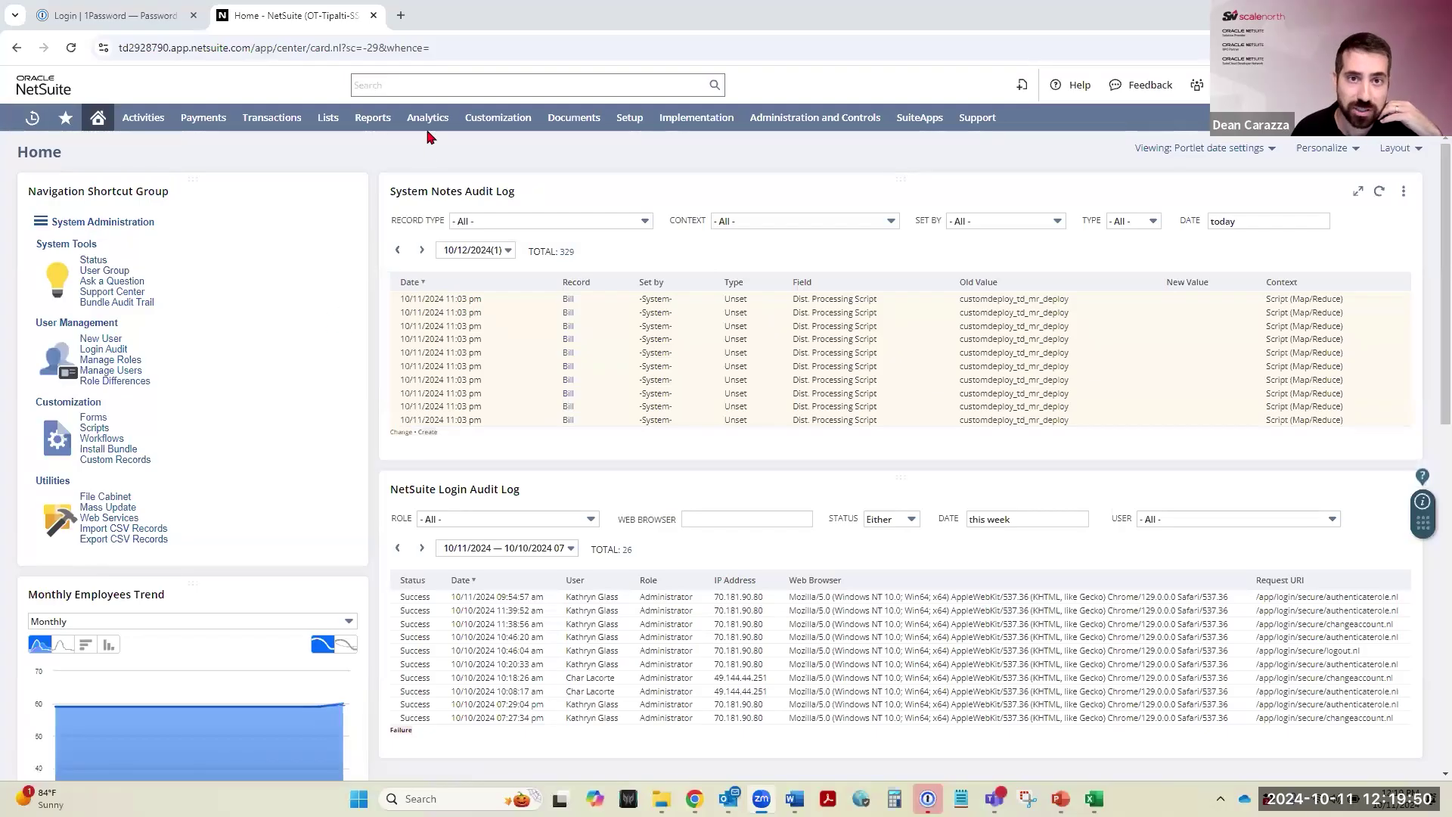
left_click(428, 124)
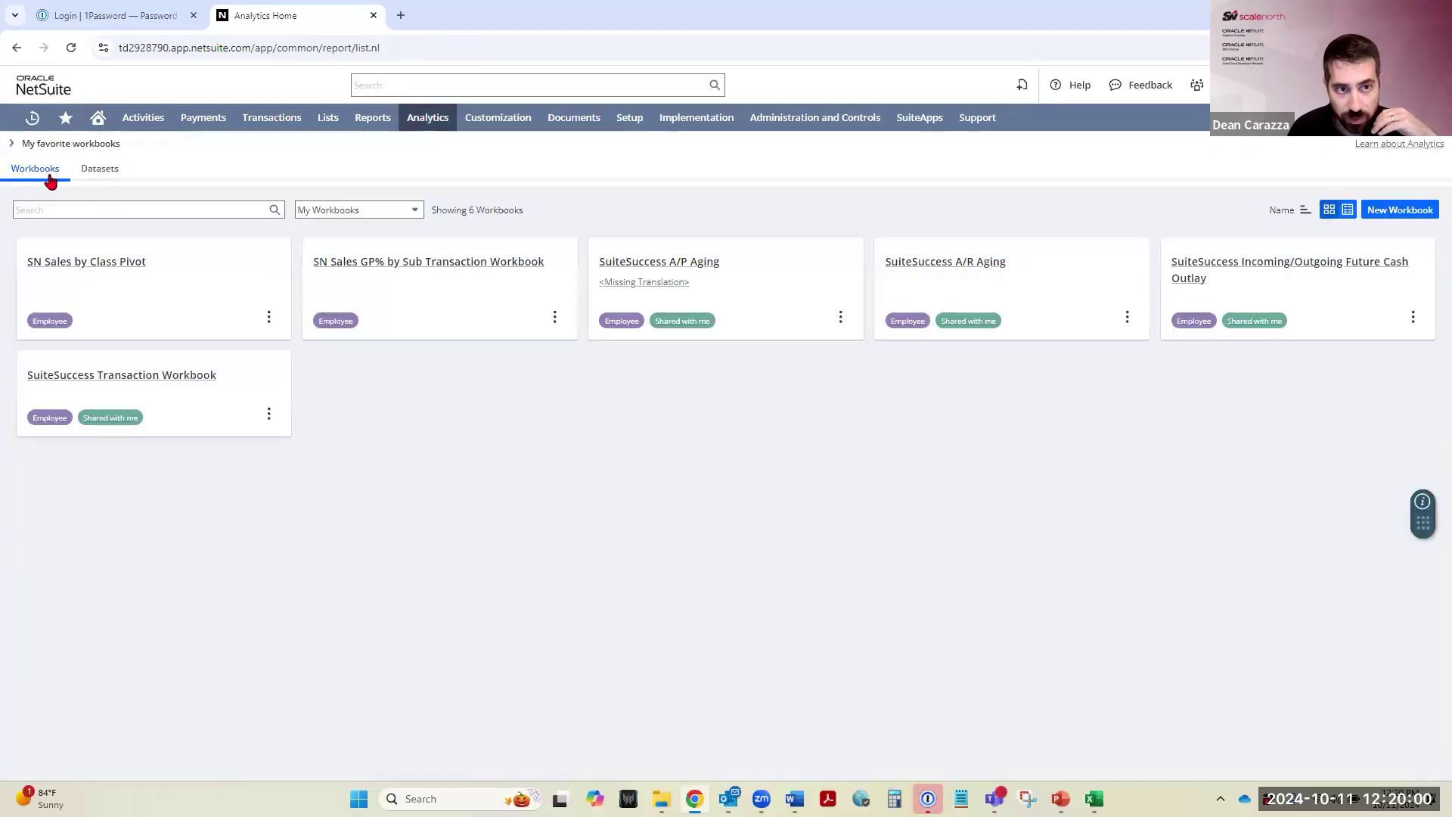
left_click(107, 177)
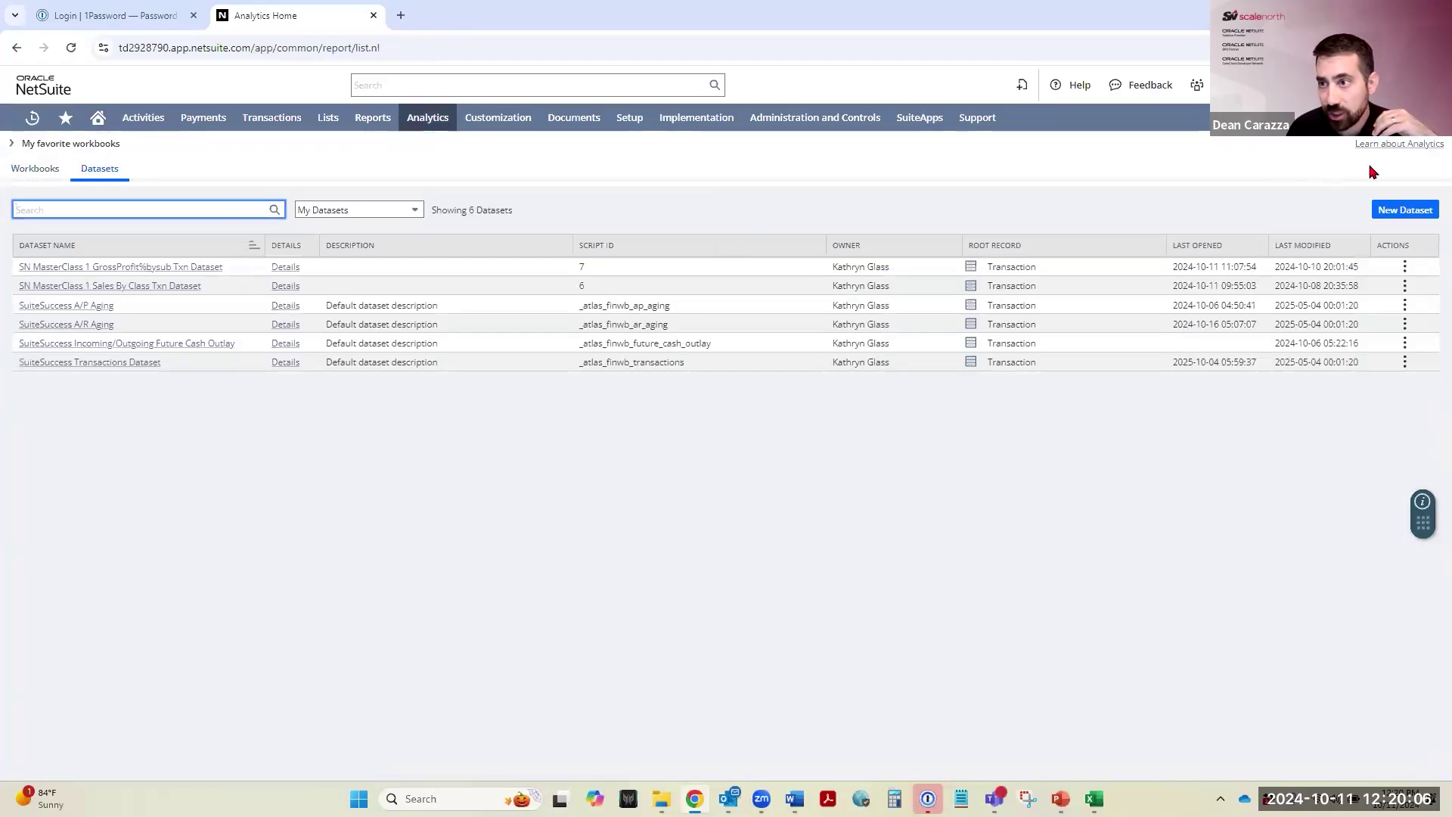
left_click(1401, 210)
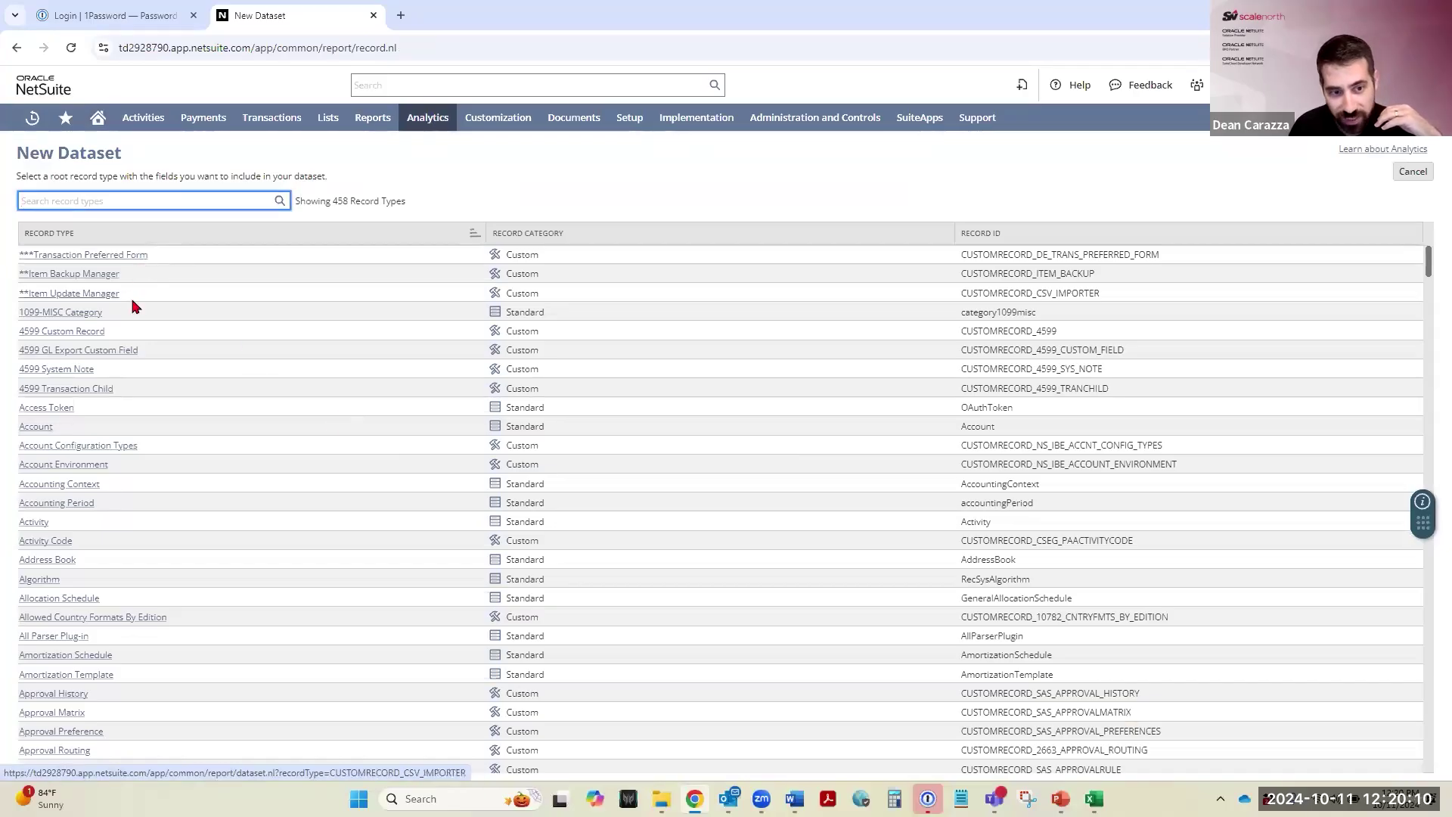
scroll(128, 317, "down", 3)
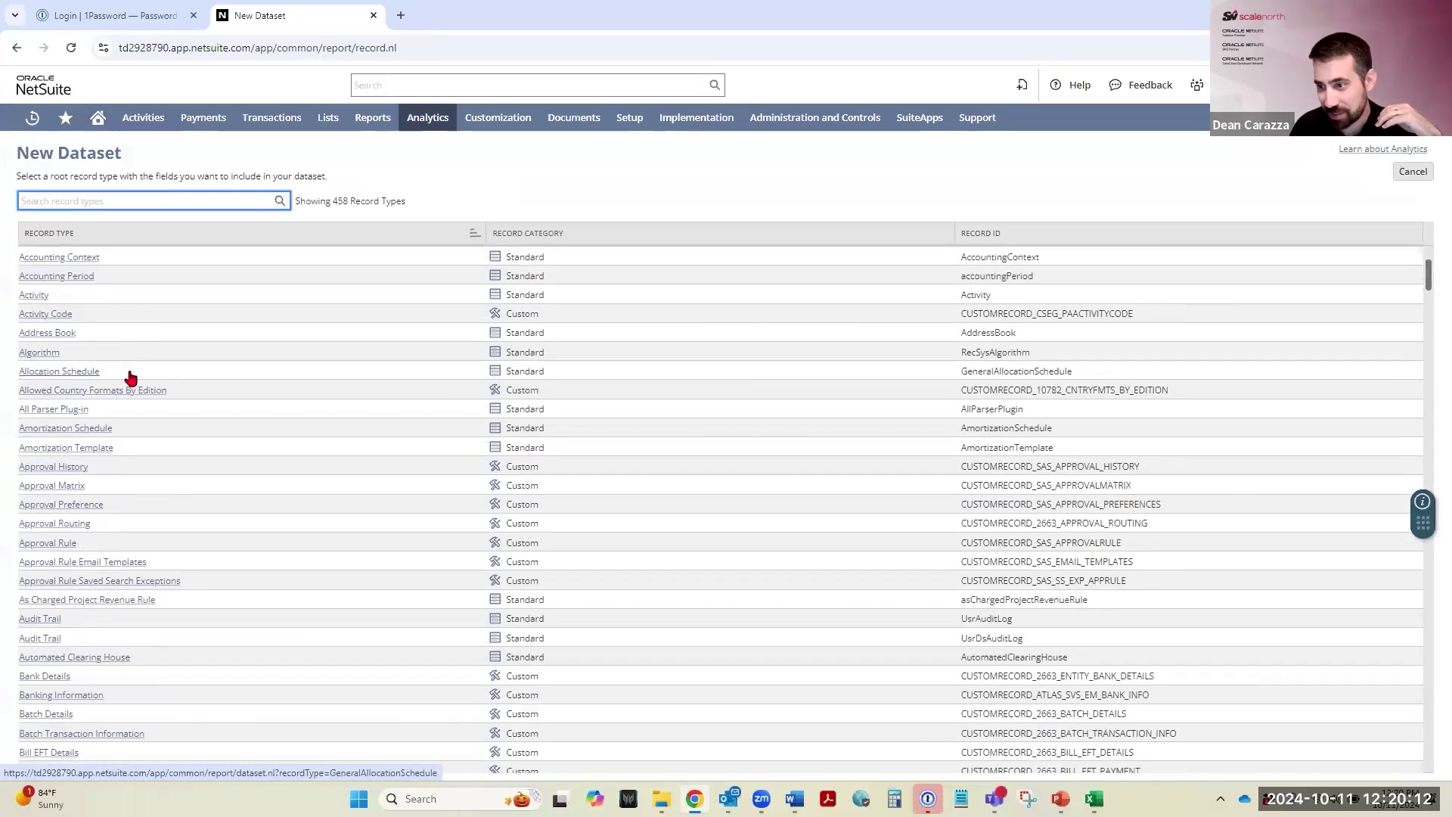
scroll(107, 326, "down", 2)
scroll(108, 327, "down", 10)
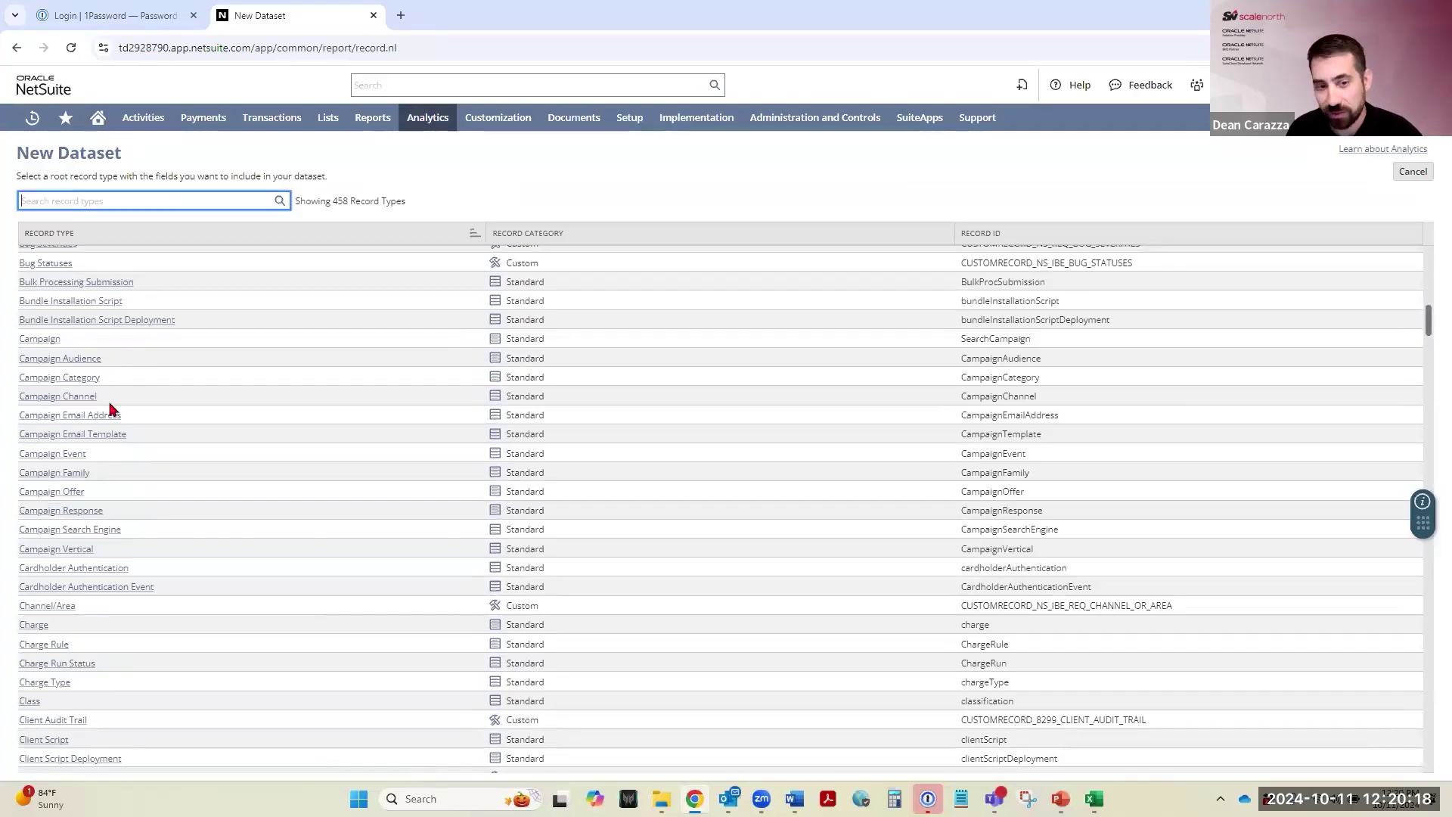
scroll(130, 431, "down", 15)
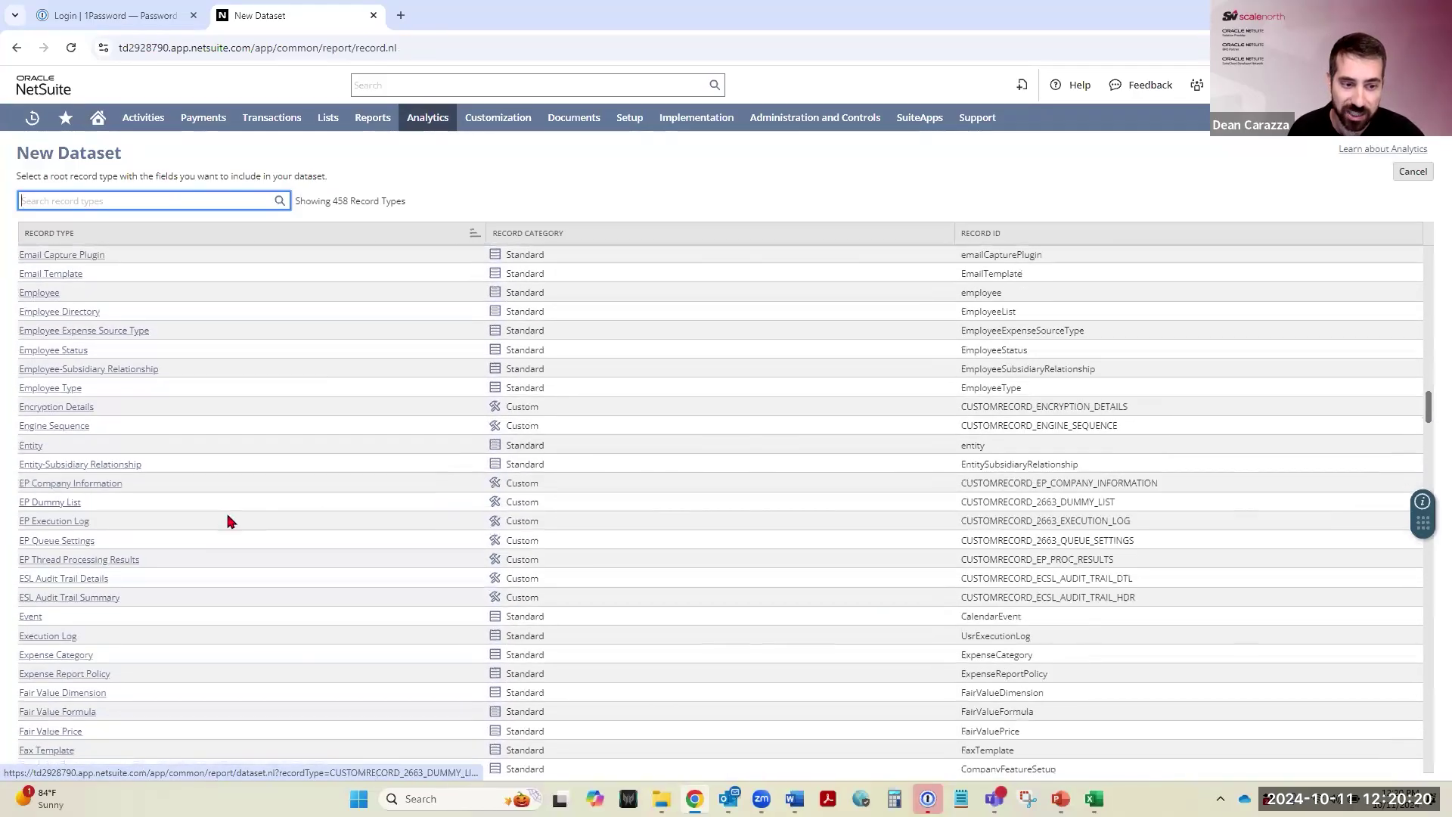
scroll(220, 514, "down", 20)
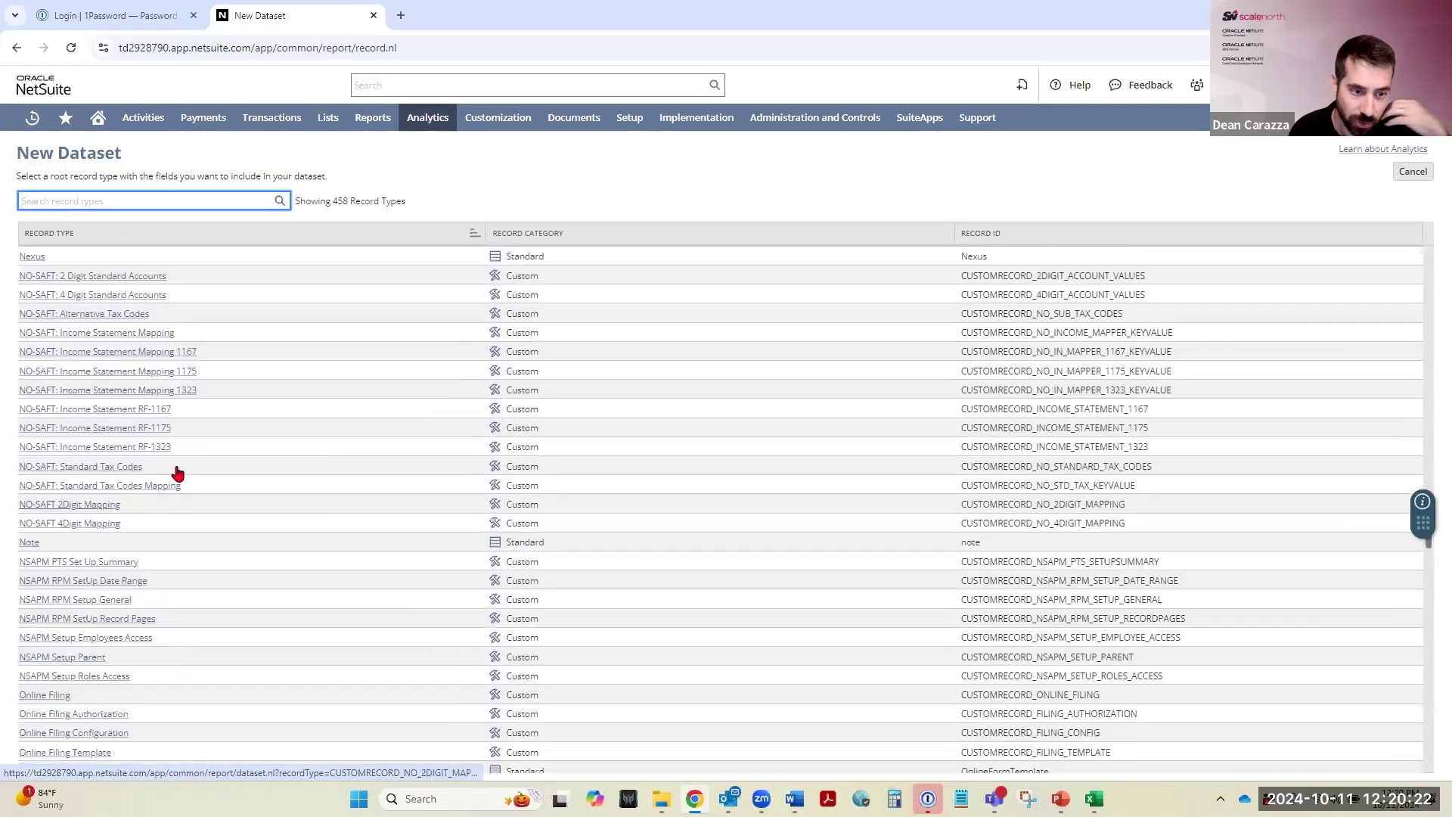
scroll(195, 492, "down", 20)
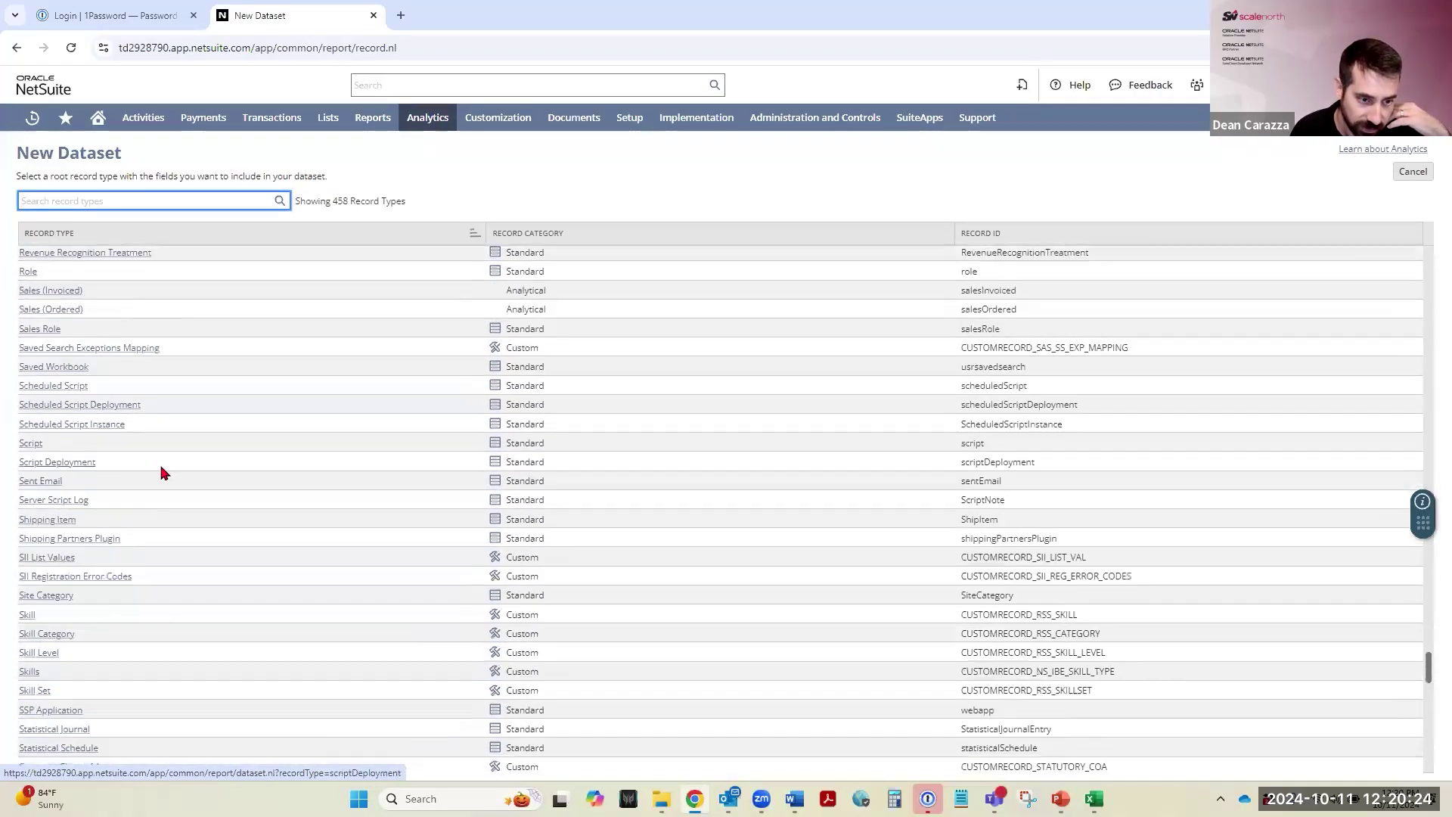
scroll(161, 474, "down", 15)
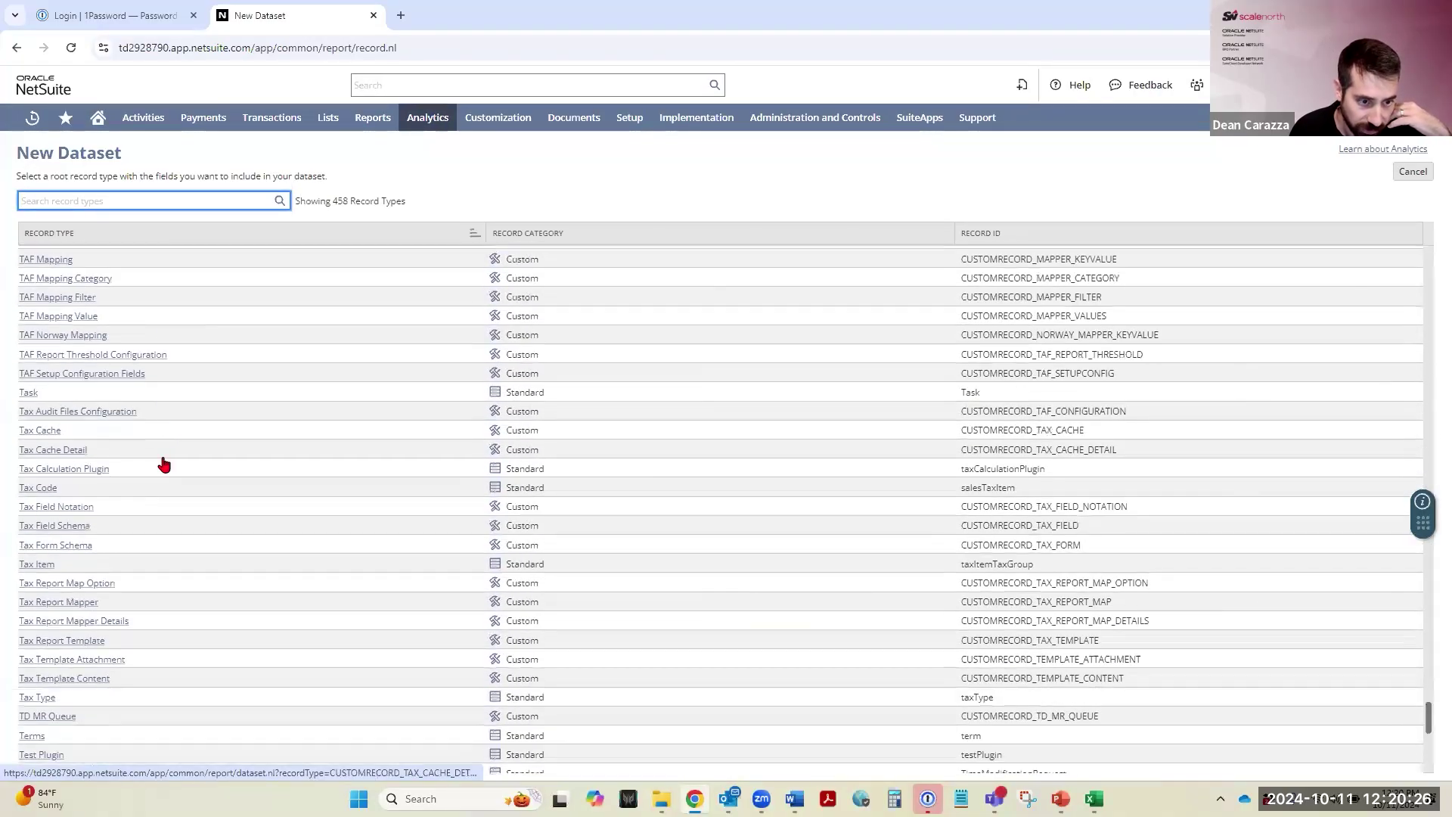
scroll(164, 464, "down", 5)
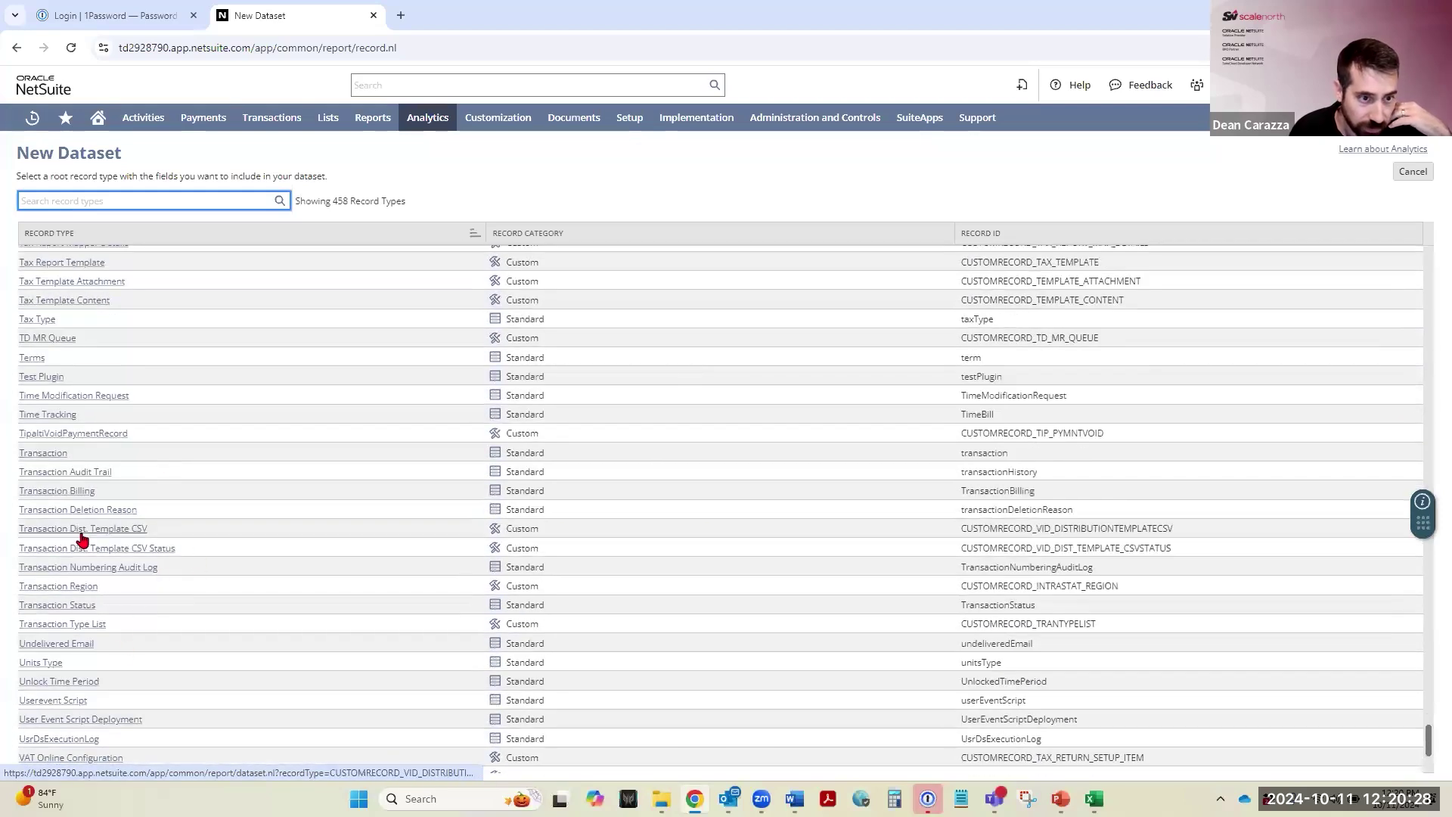
Create a Transaction-based dataset and save it as 'SN V2 Sales by Class Transaction Dataset'.
left_click(56, 457)
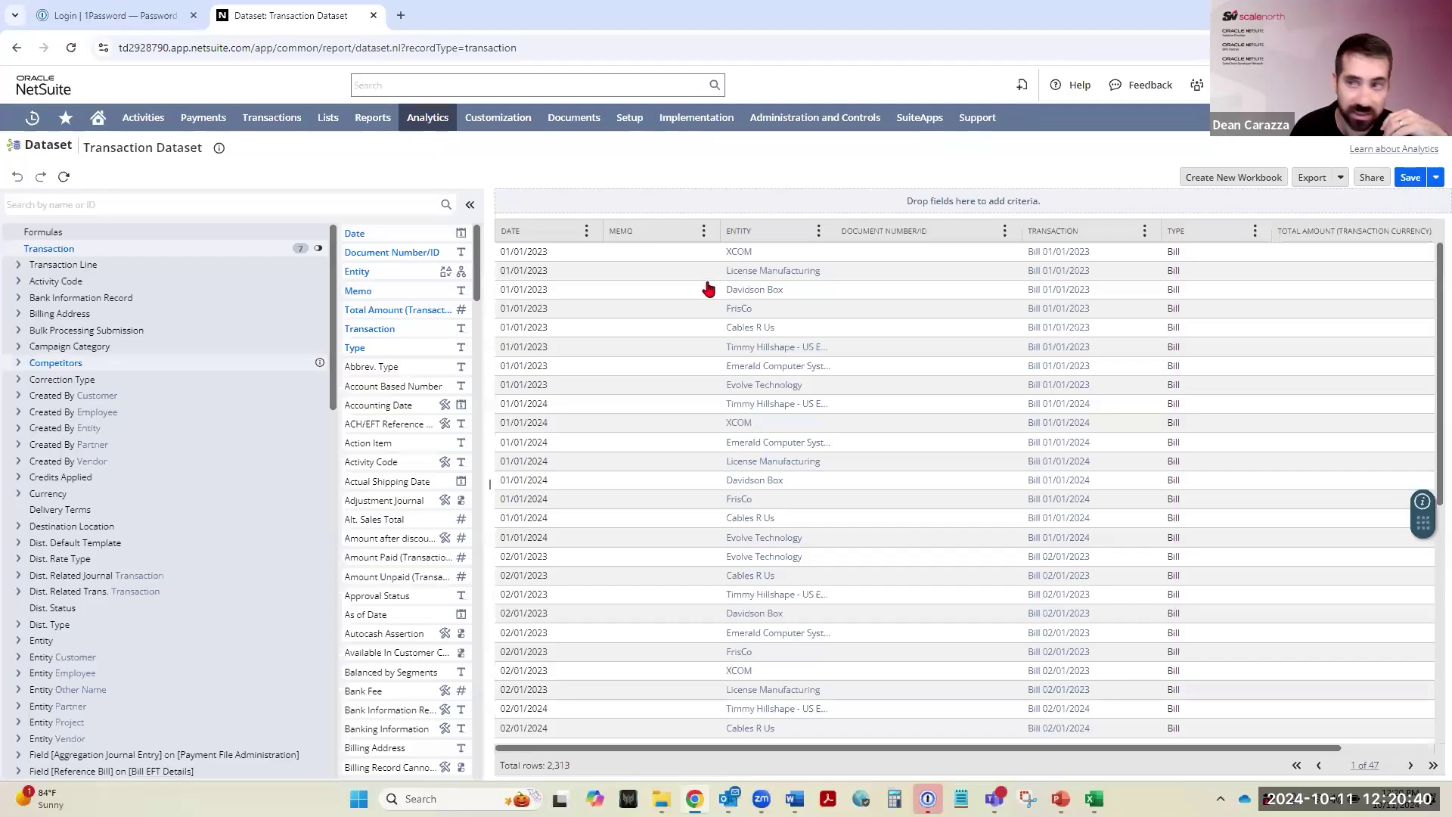
left_click(1434, 187)
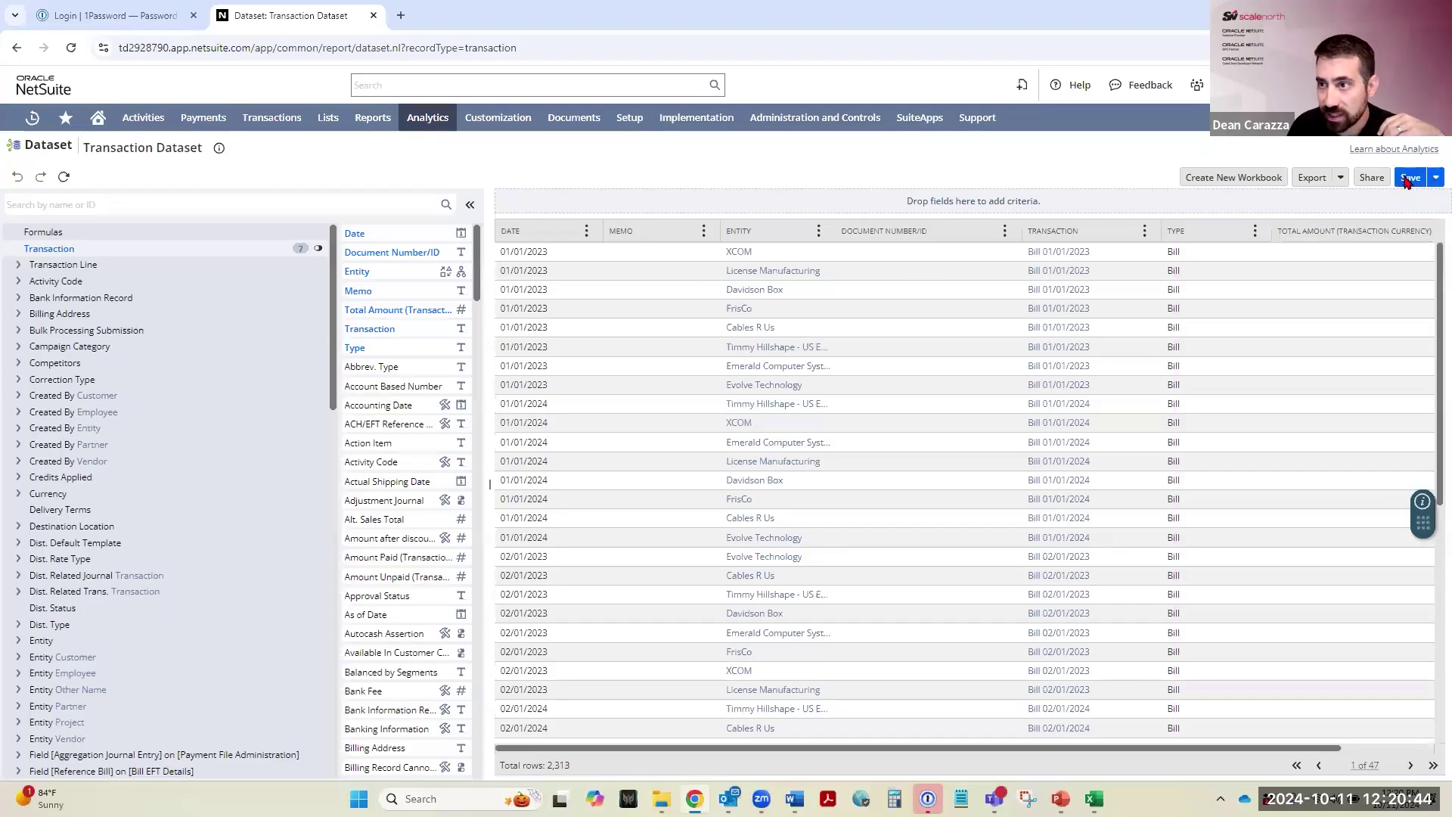
left_click(1414, 182)
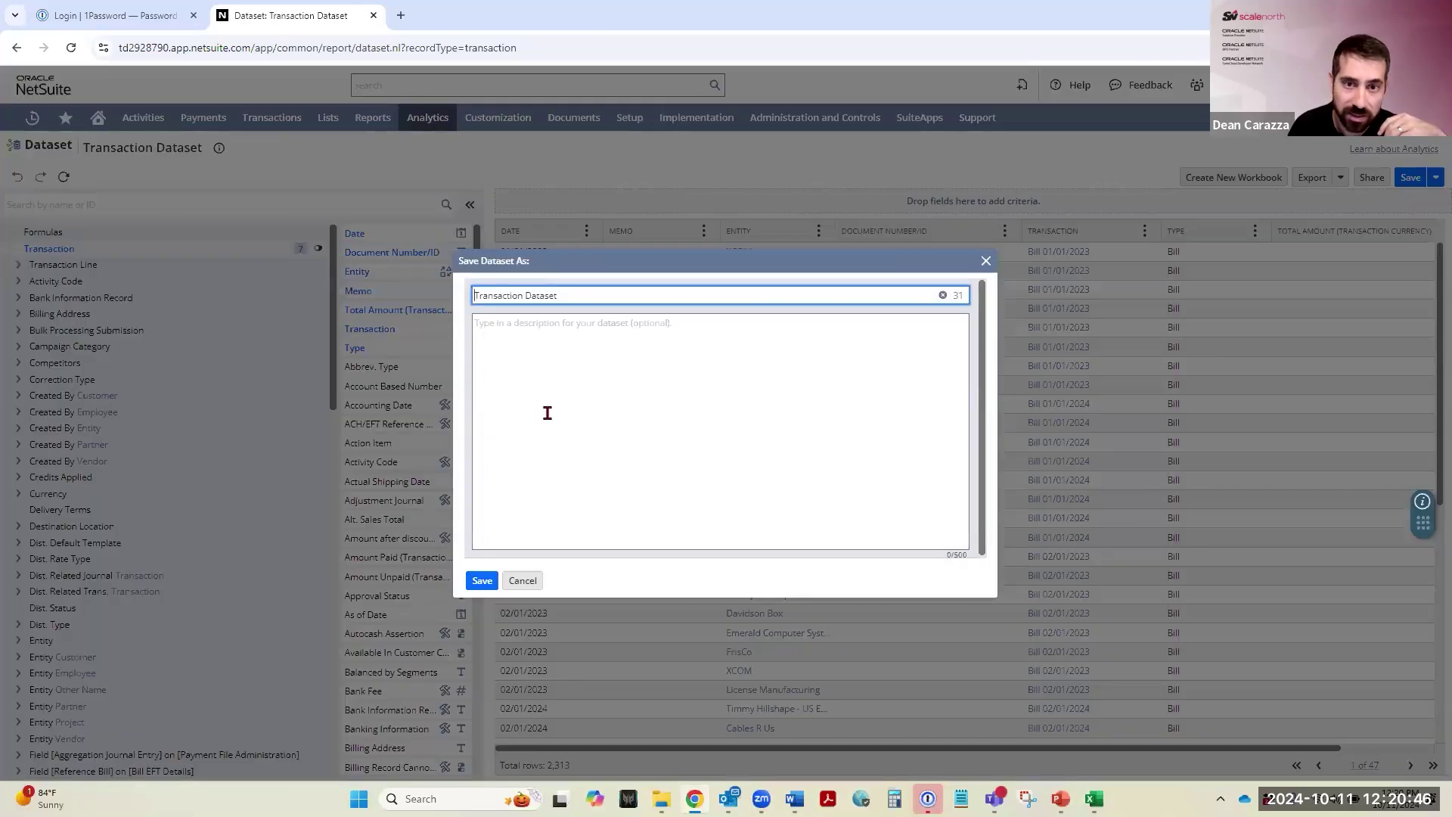
type("SN V2 ")
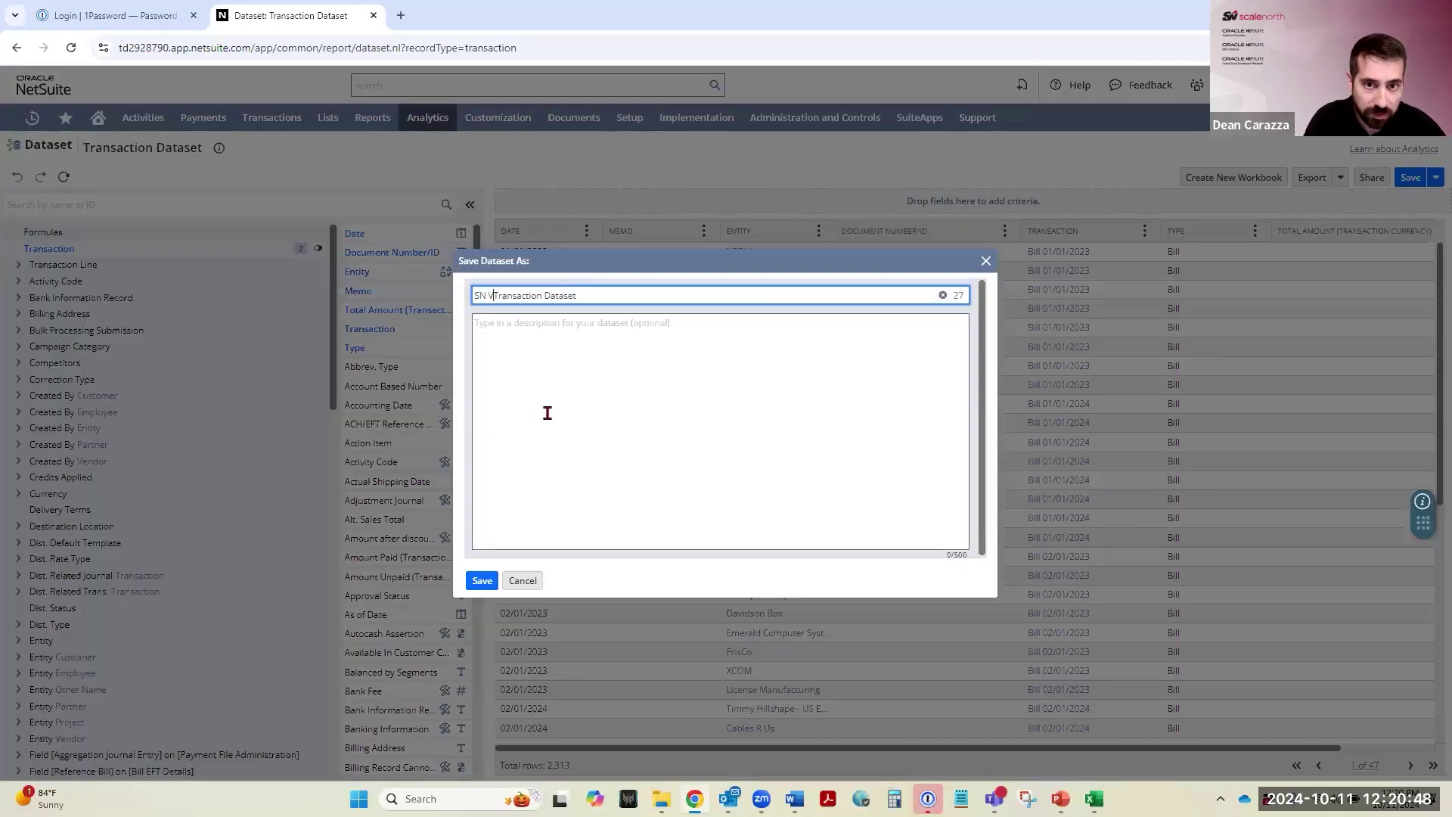
type("Sales ")
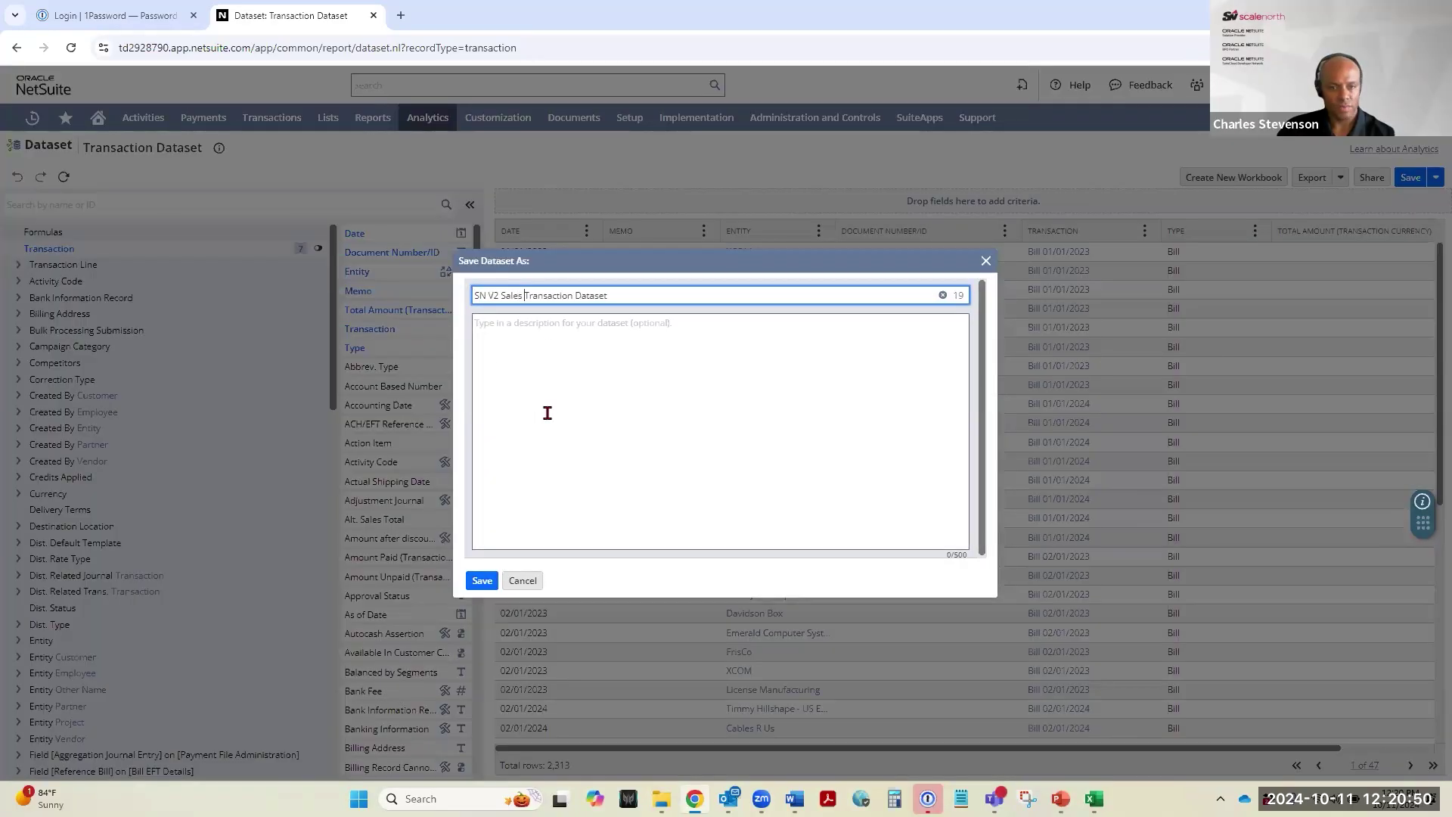
type("by Class")
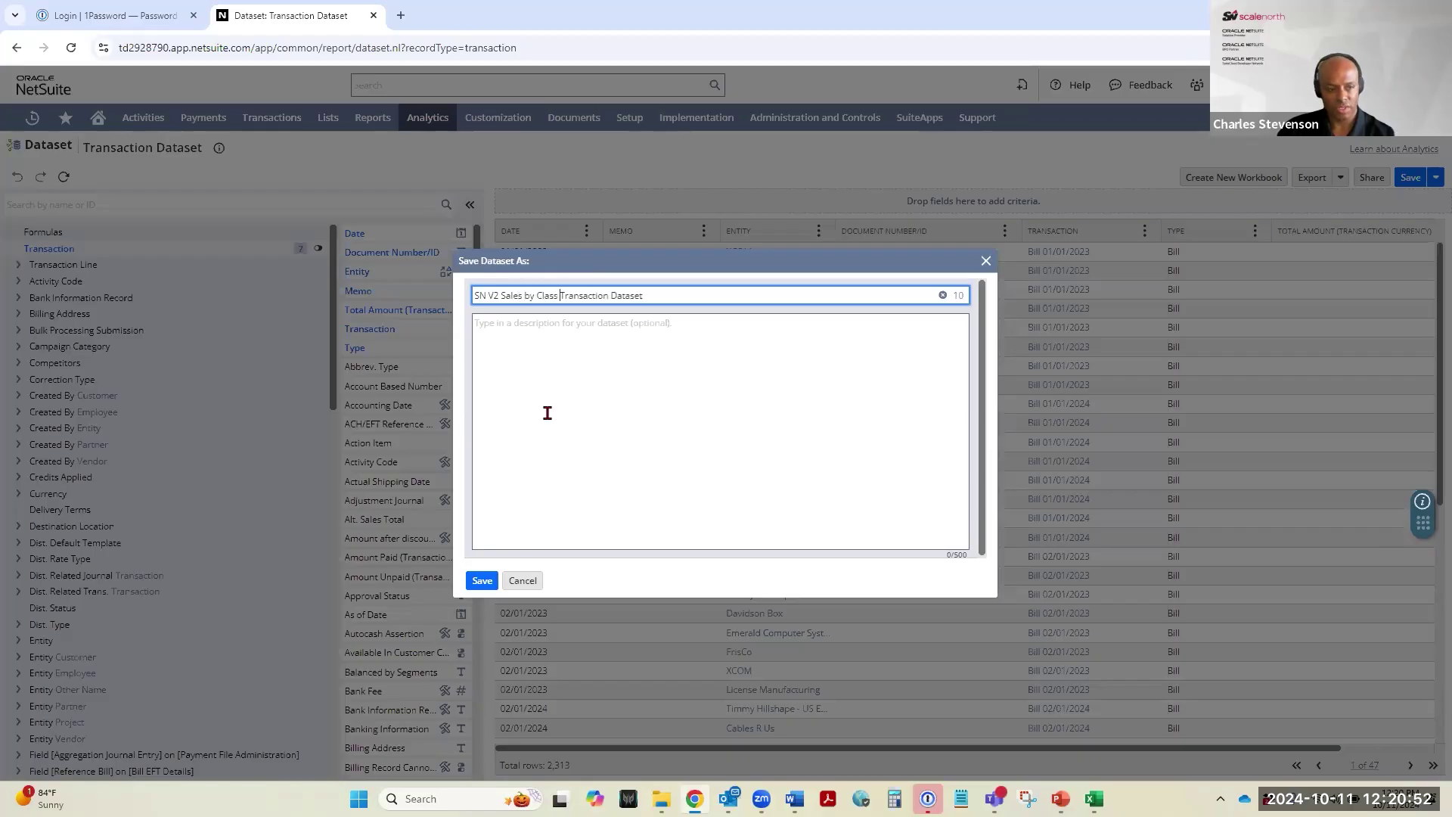
left_click(482, 580)
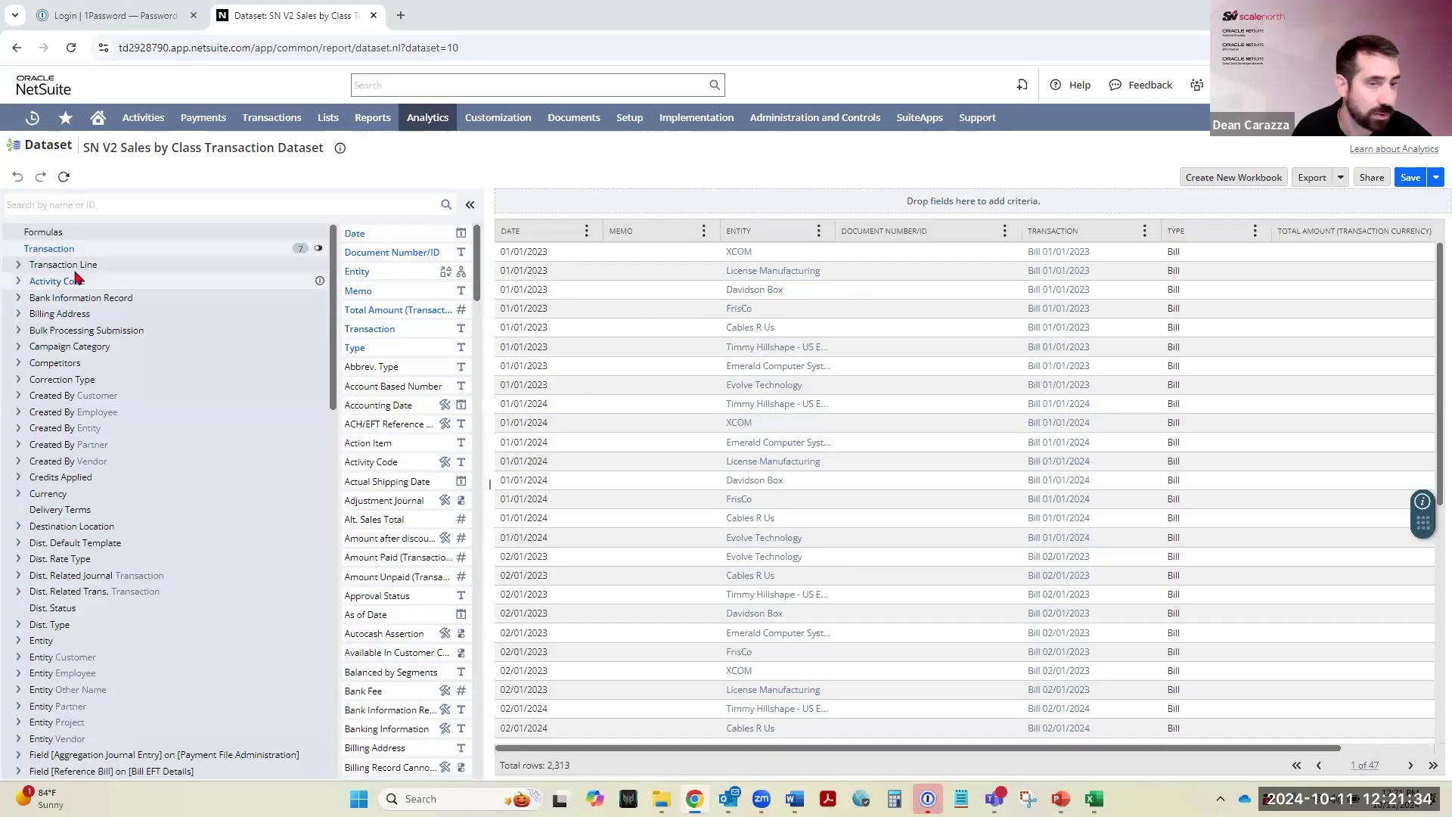
Add an accounting-line Account Type is Income criterion, leaving 1,711 rows.
left_click(73, 265)
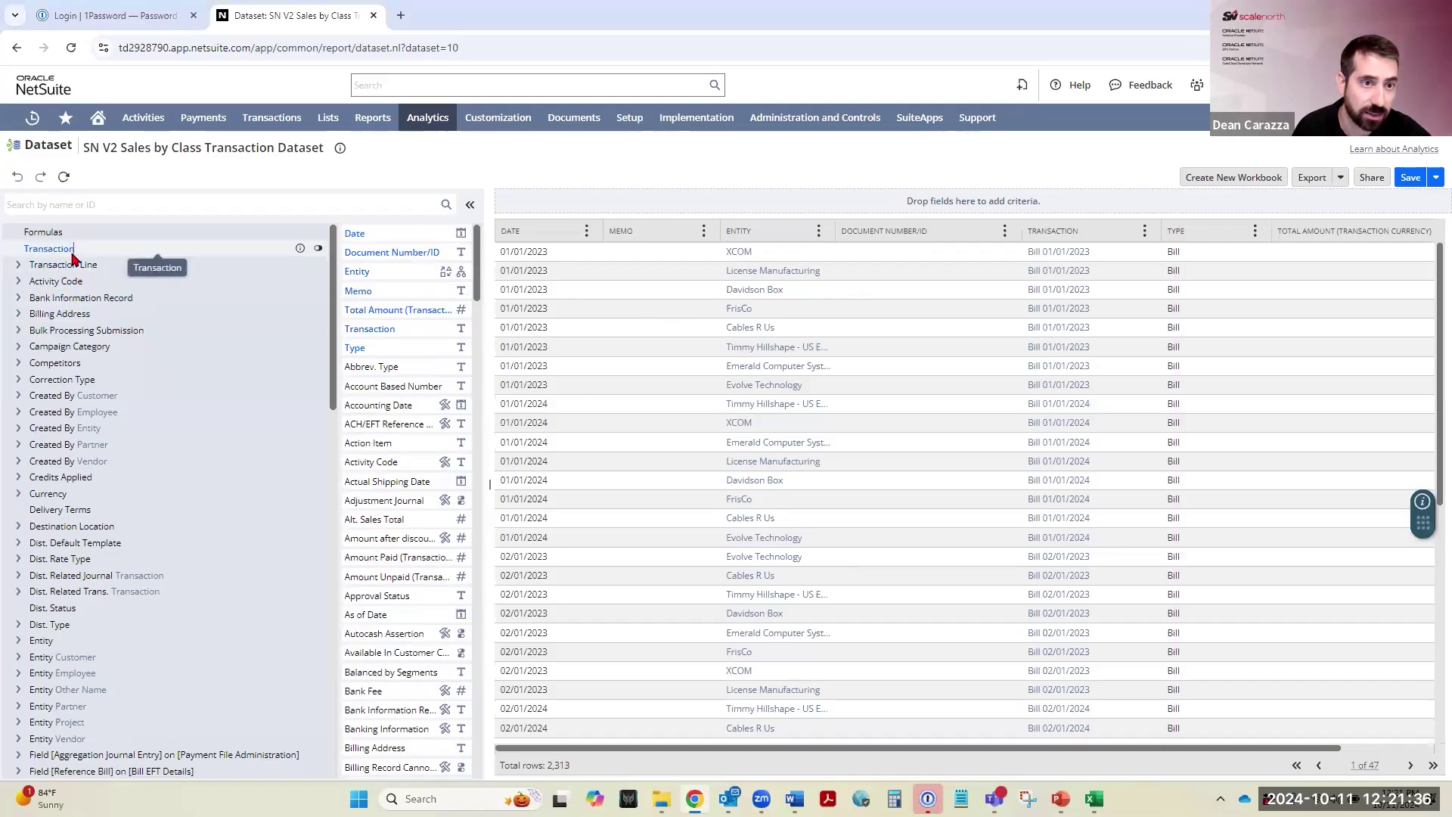
left_click(18, 266)
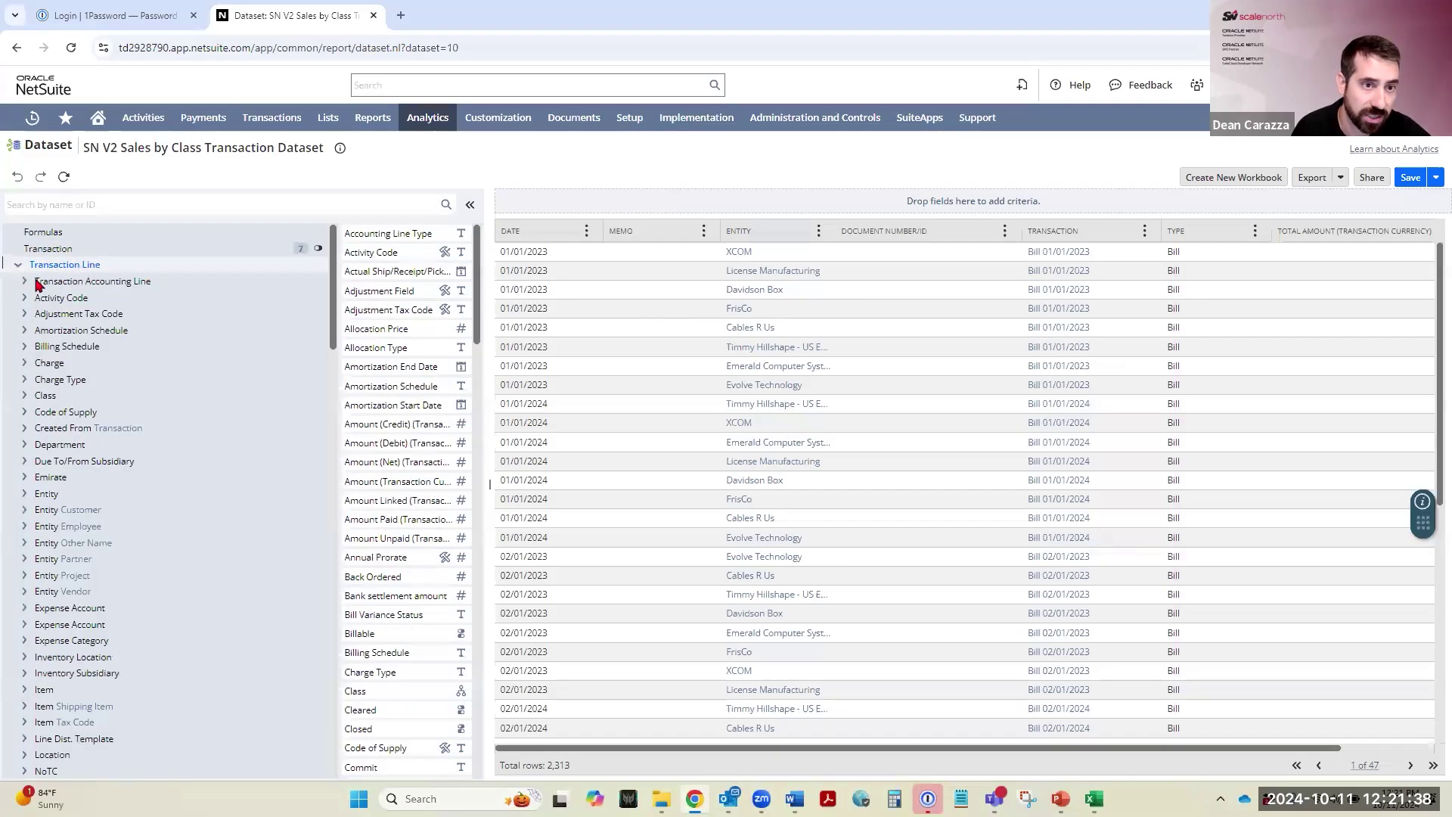
left_click(79, 282)
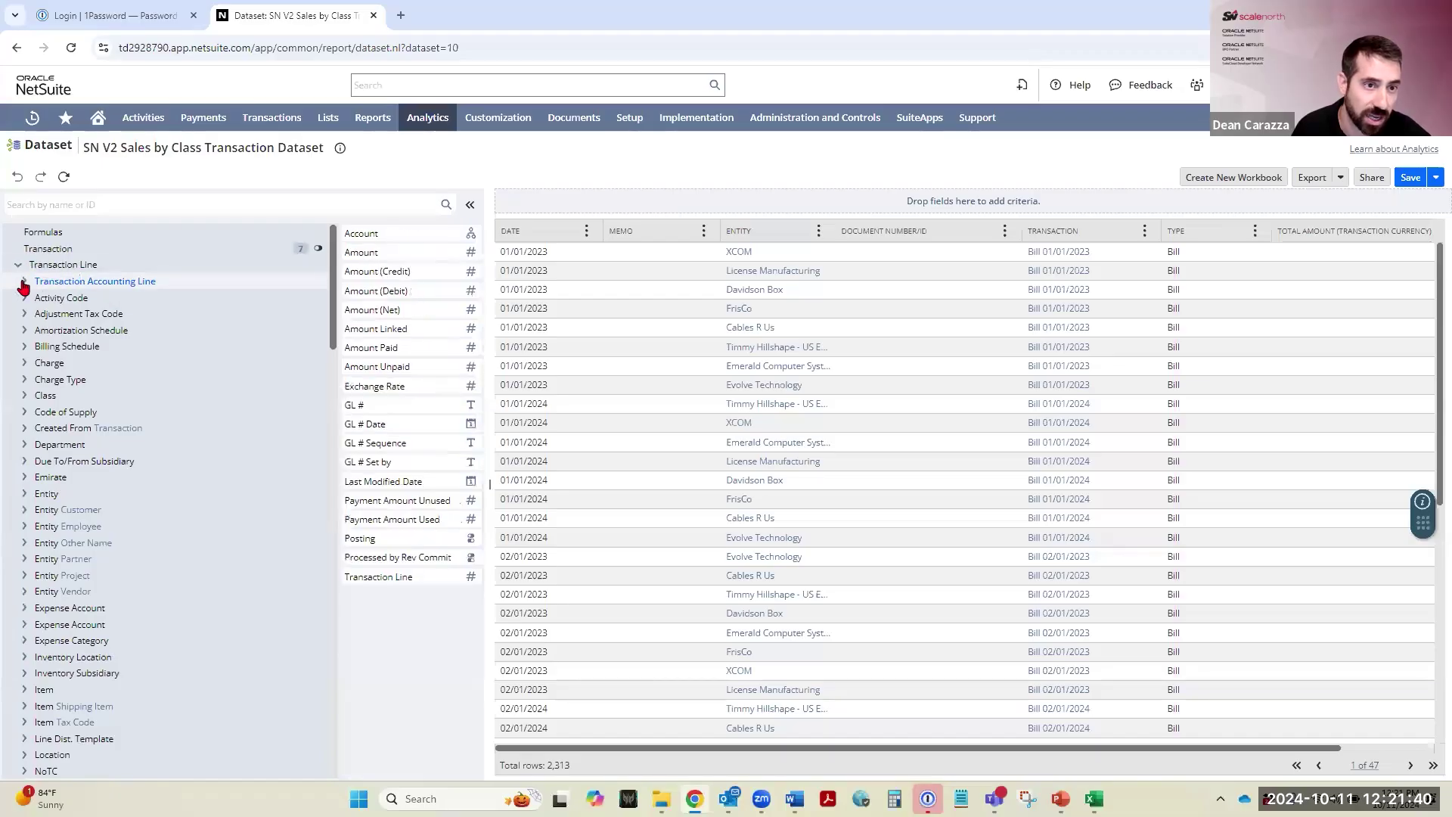
left_click(23, 283)
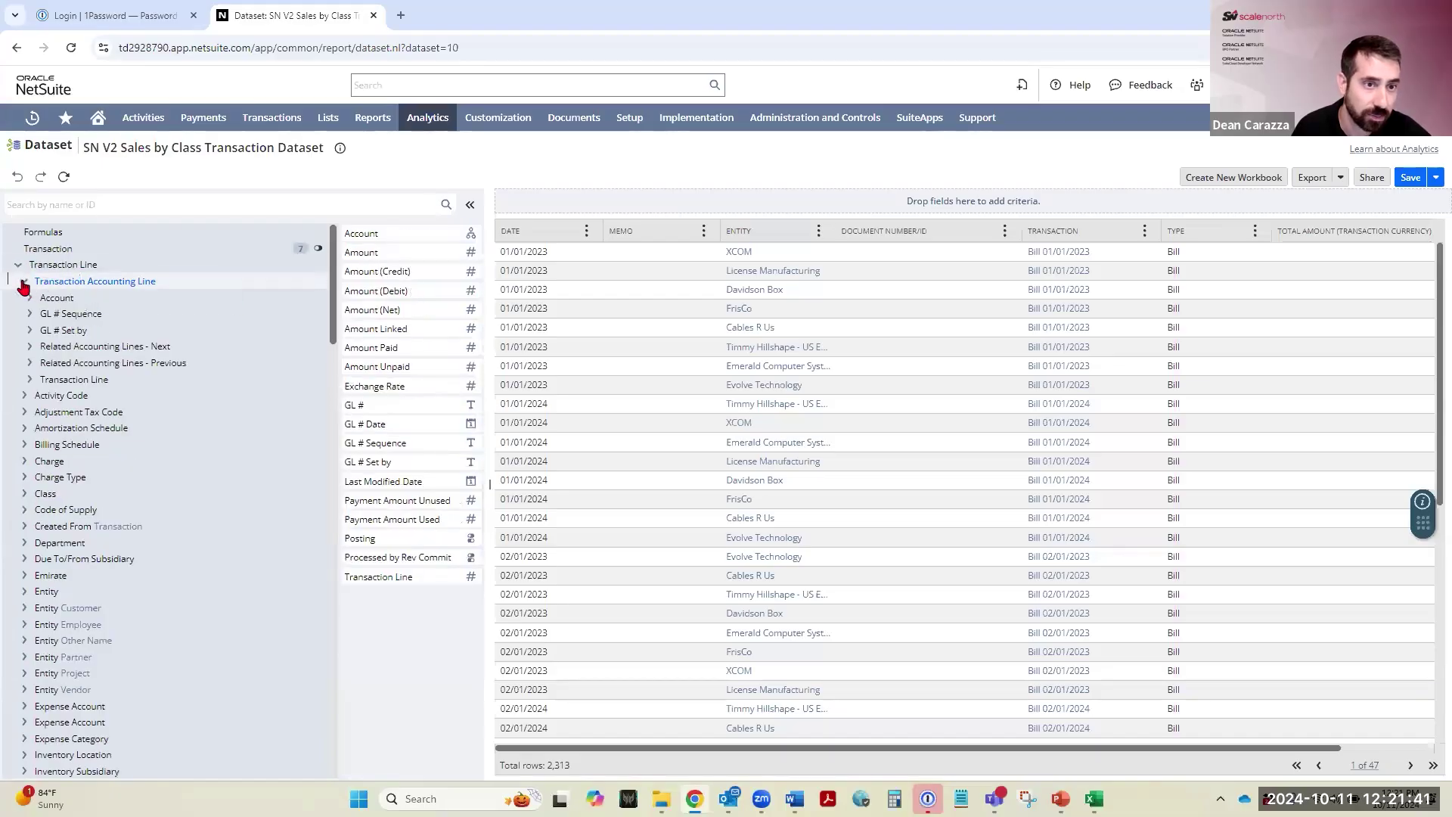
left_click(79, 298)
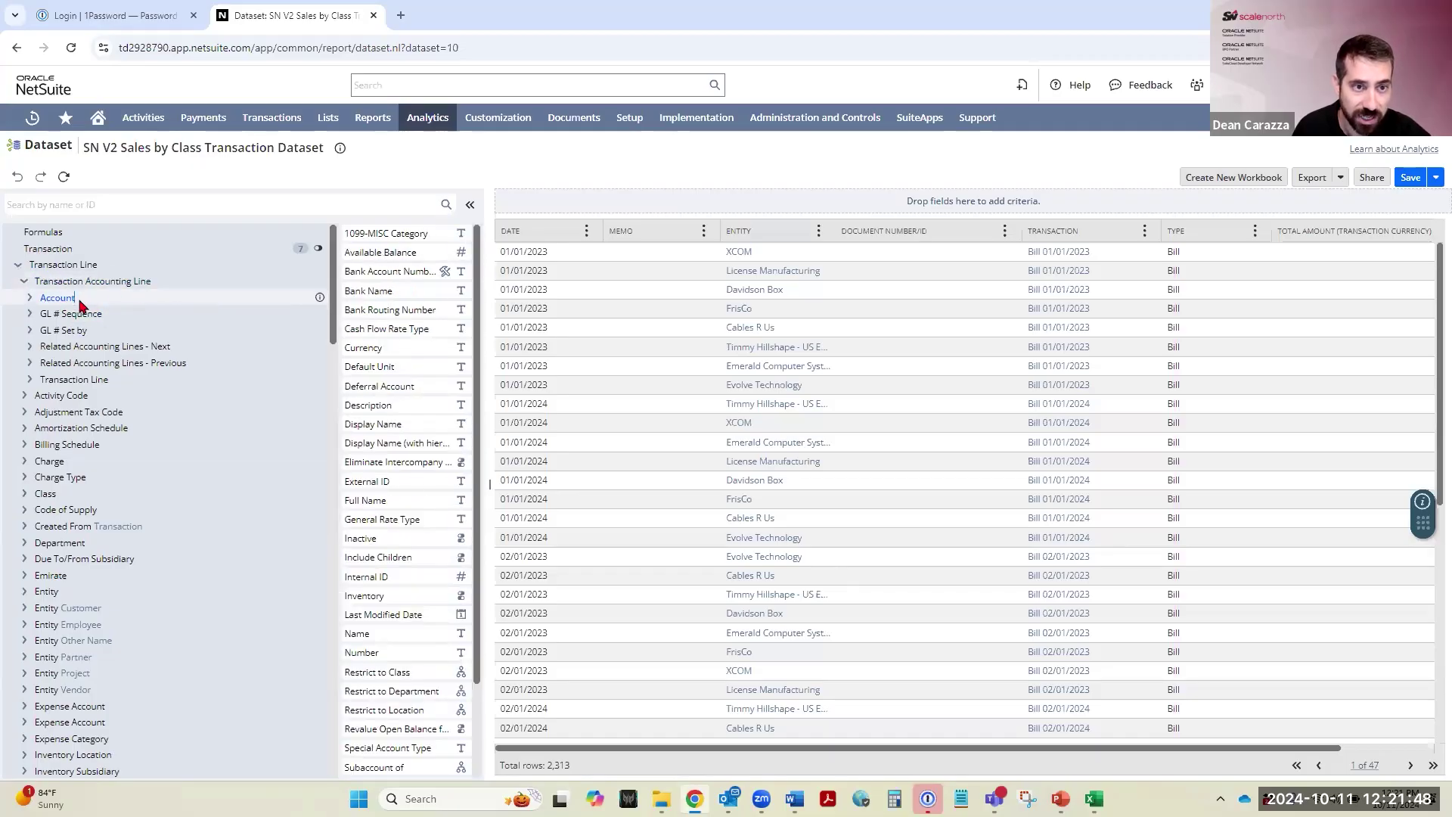
scroll(409, 357, "down", 2)
left_click_drag(378, 735, 552, 202)
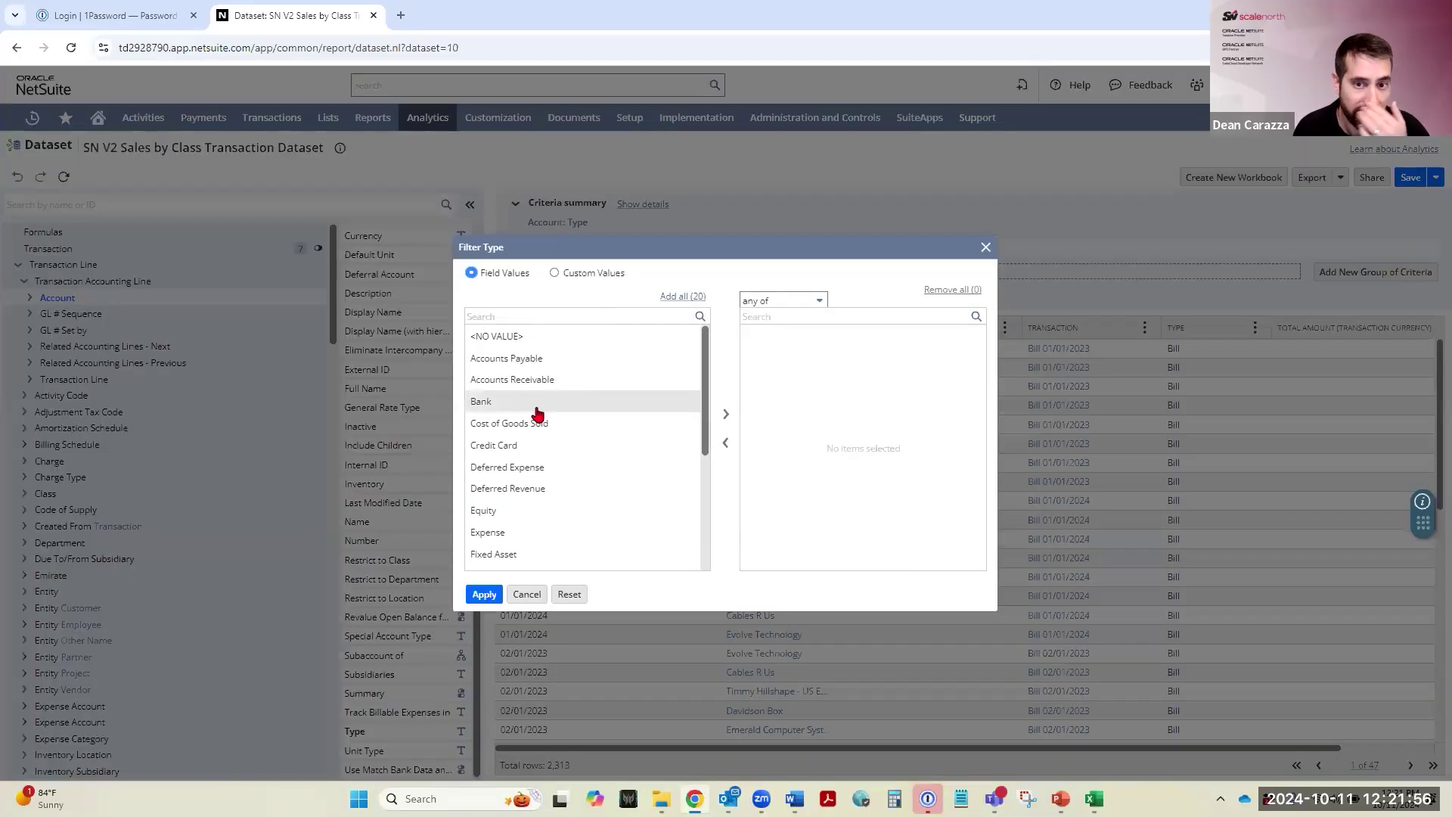
scroll(529, 421, "down", 1)
left_click(519, 501)
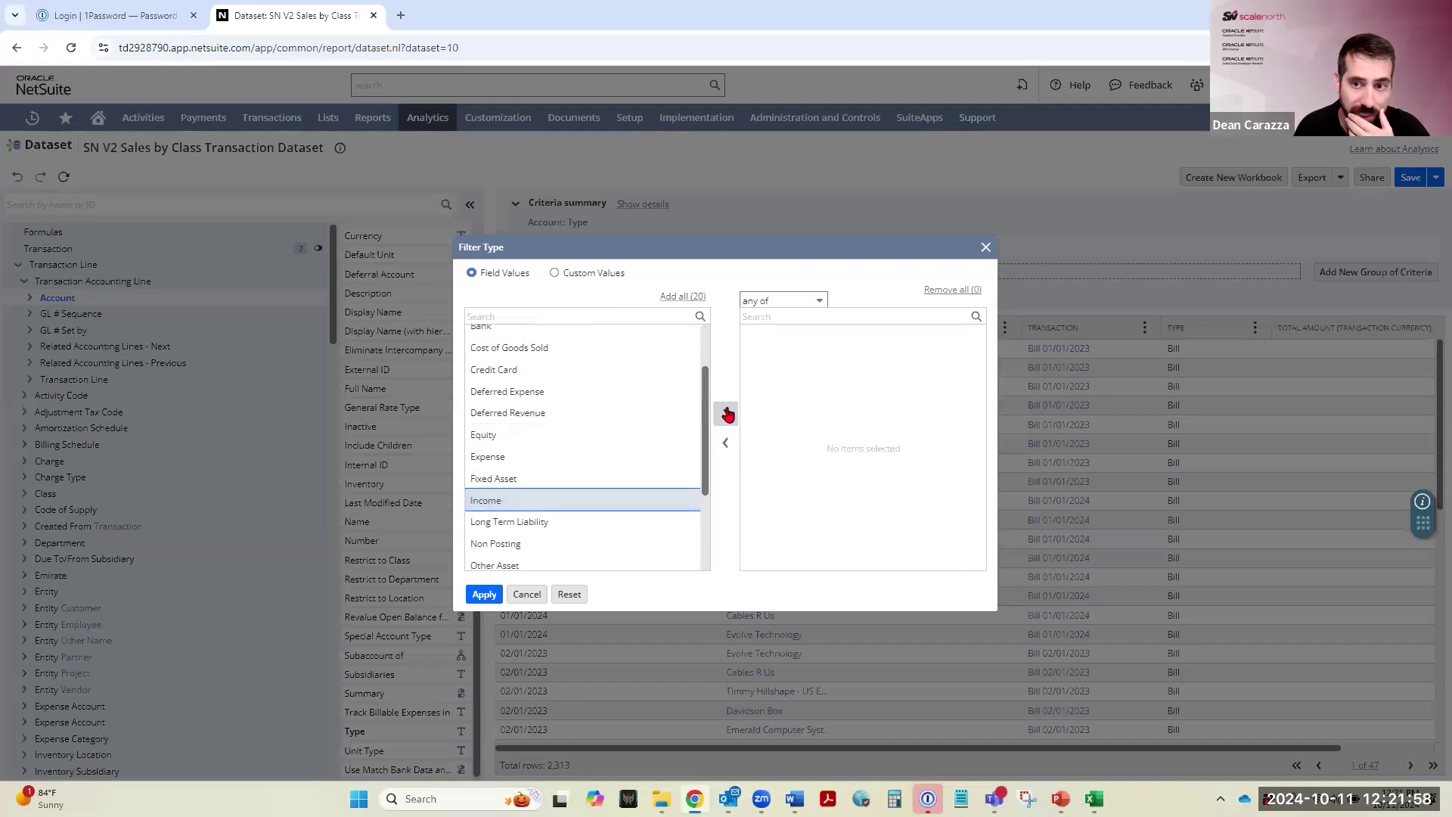
left_click(725, 414)
left_click(485, 594)
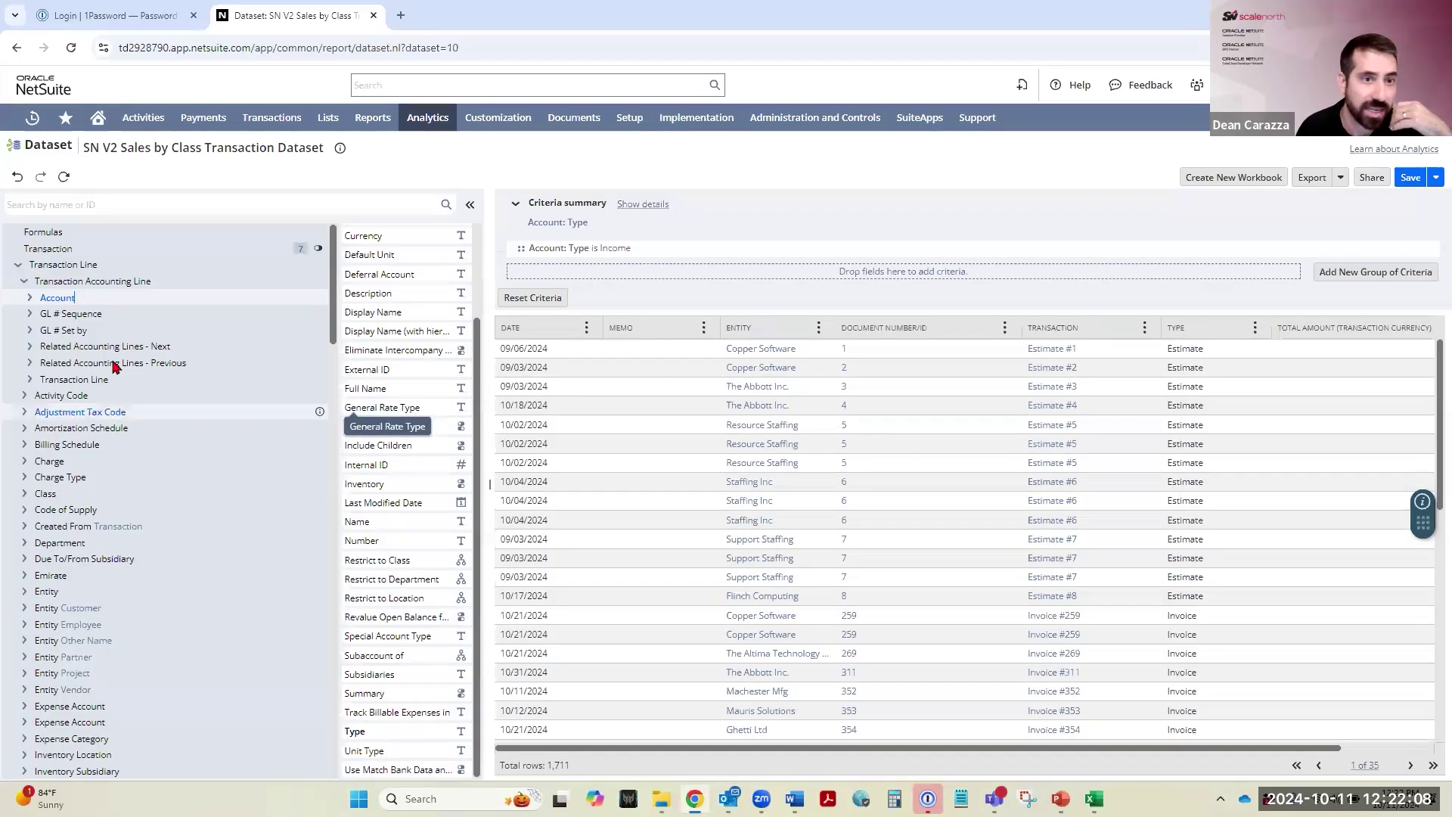
Add a Posting = Yes criterion, reducing the dataset to 738 rows.
left_click(60, 252)
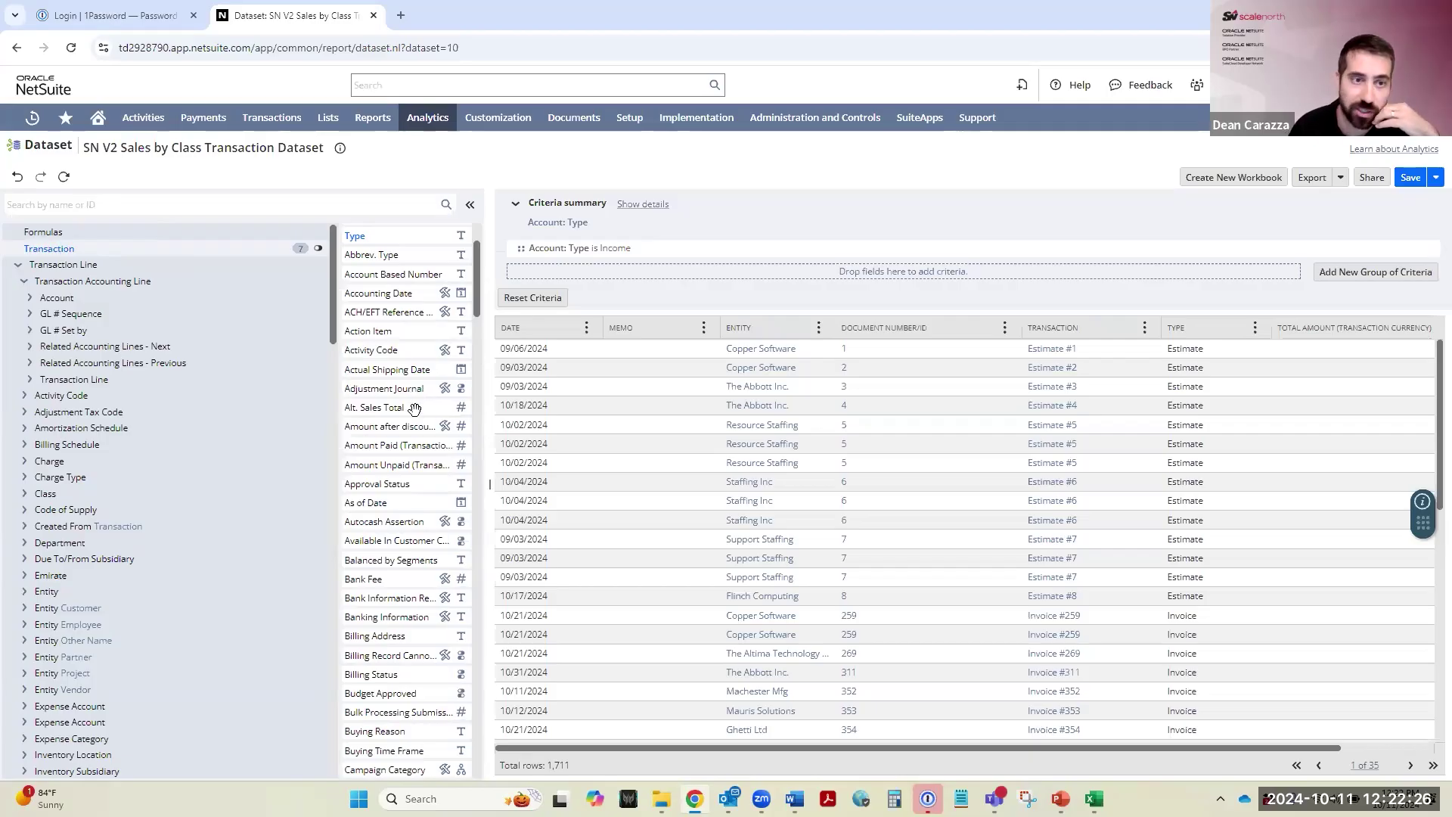
scroll(400, 500, "down", 20)
scroll(410, 612, "down", 3)
scroll(403, 576, "up", 1)
scroll(403, 576, "up", 3)
left_click_drag(370, 484, 533, 261)
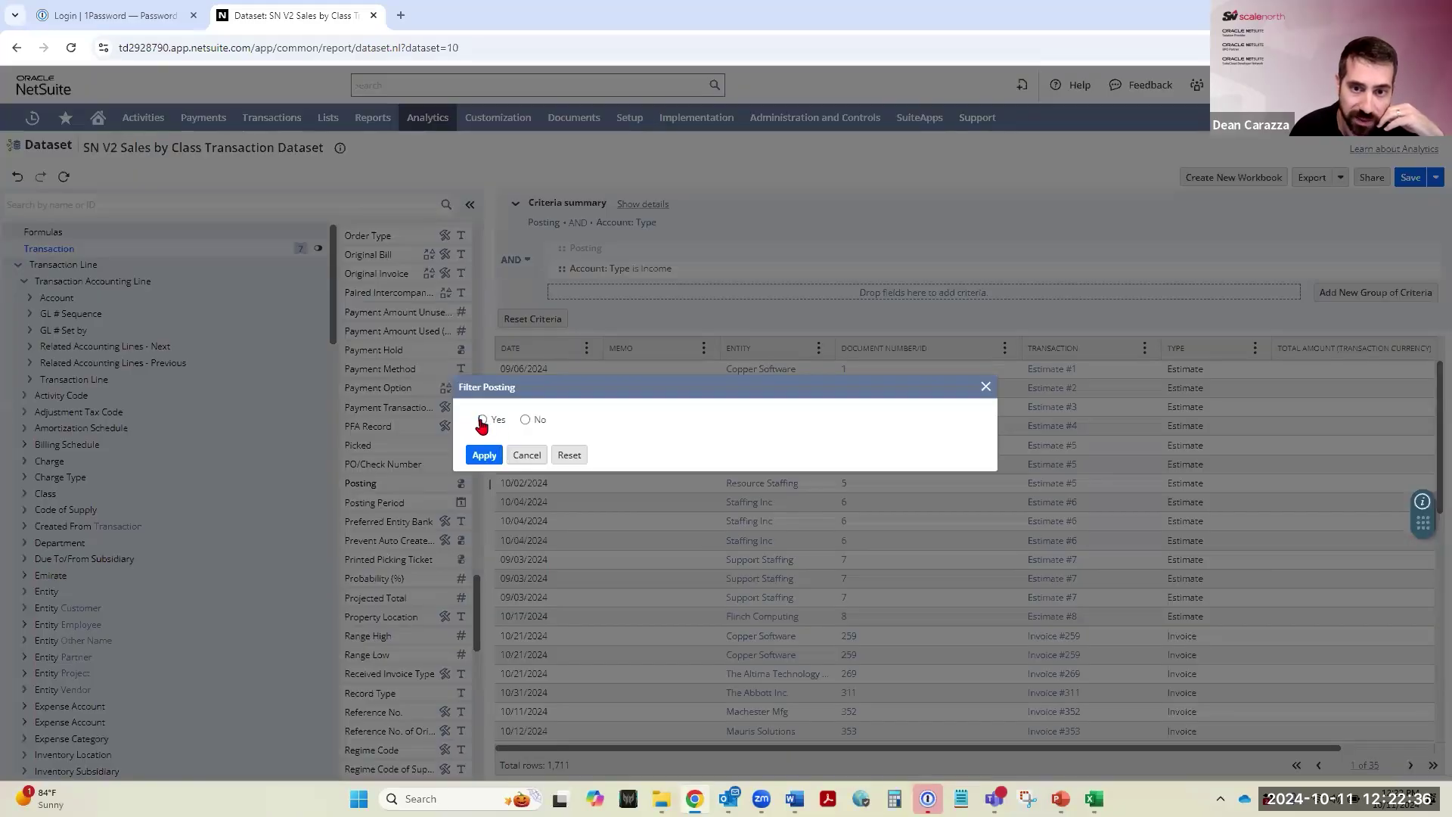
left_click(482, 421)
left_click(484, 454)
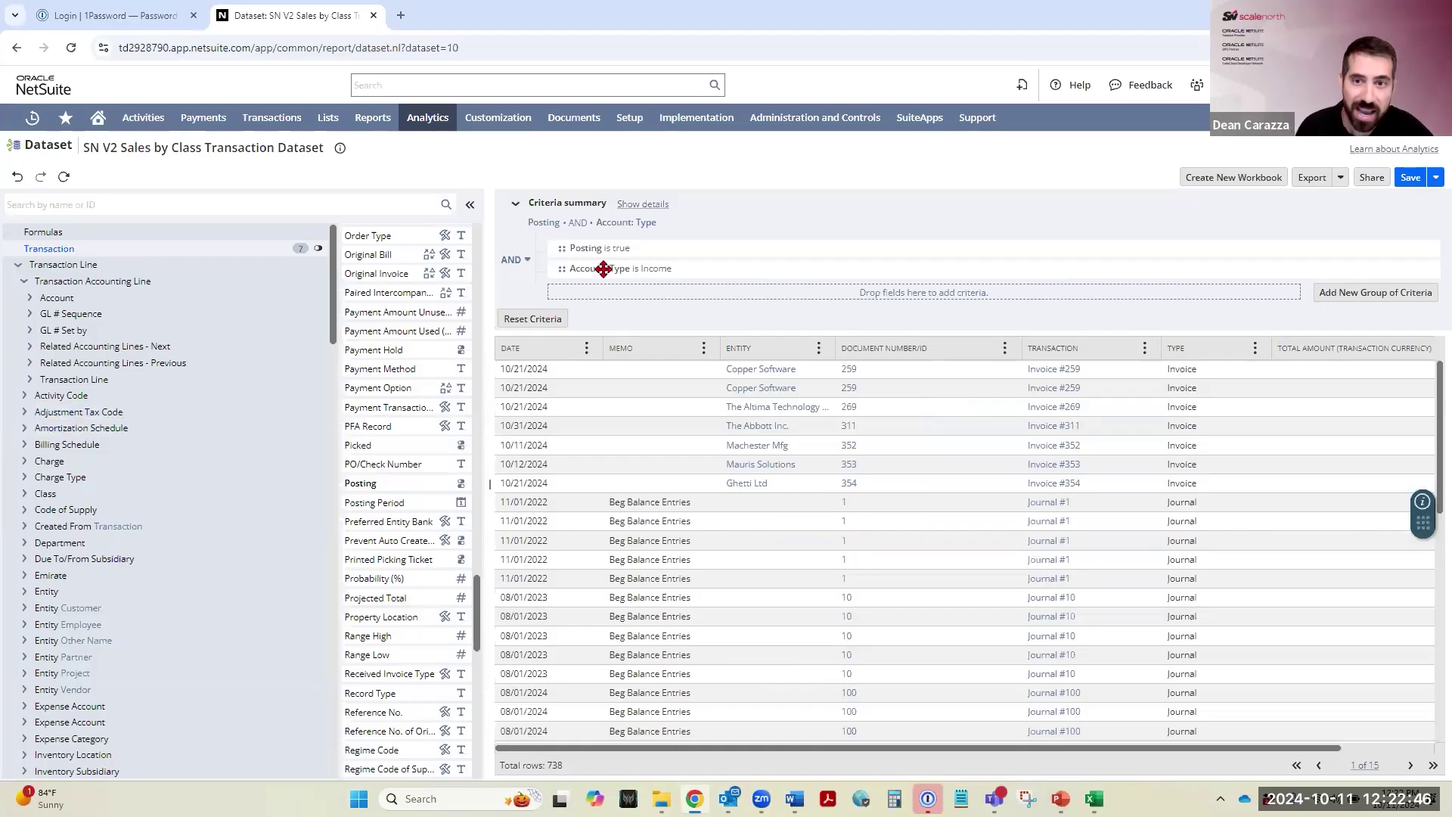
Add the Transaction Line Subsidiary and Class columns to the results table.
mouse_move(660, 251)
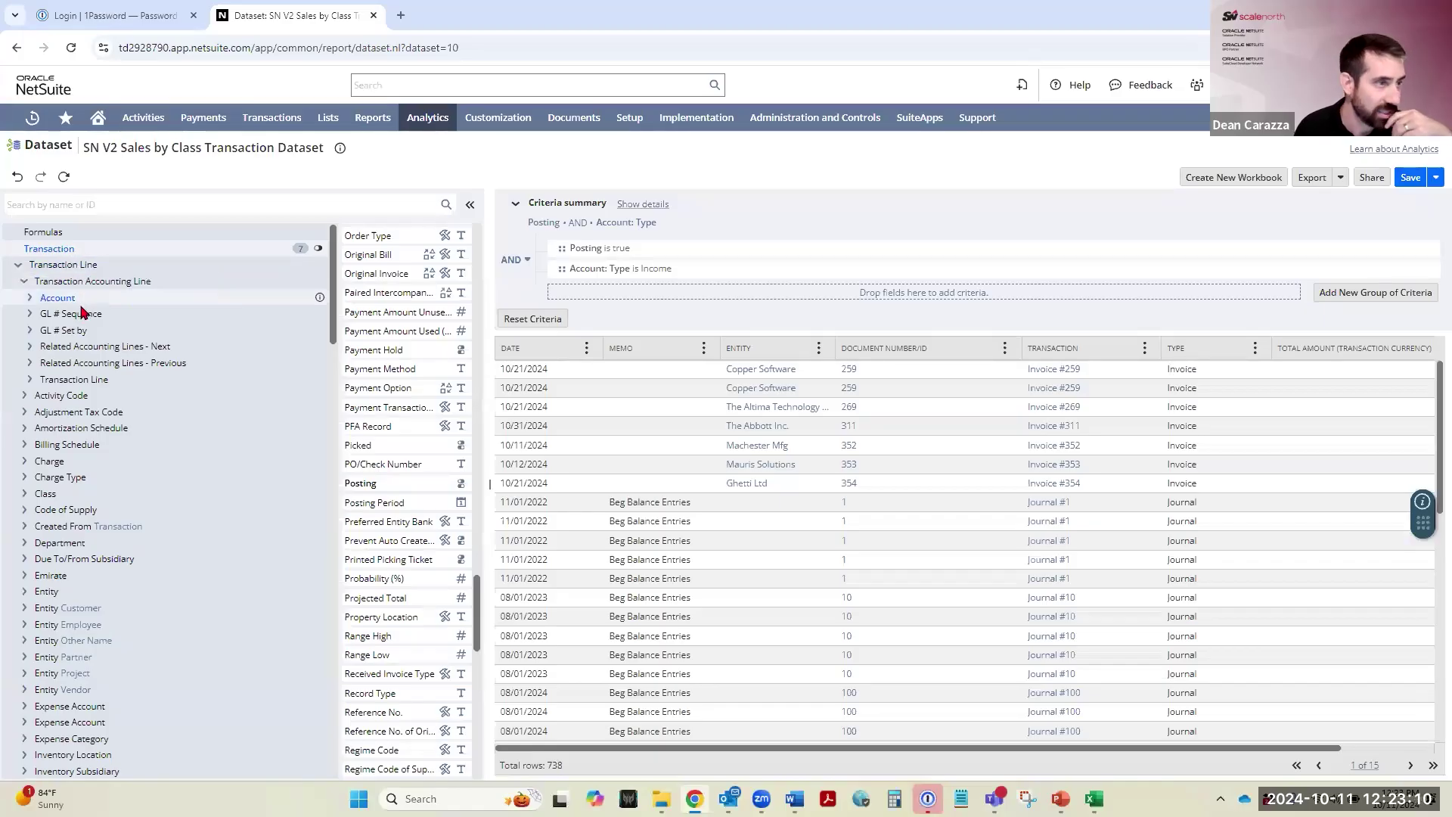
left_click(82, 266)
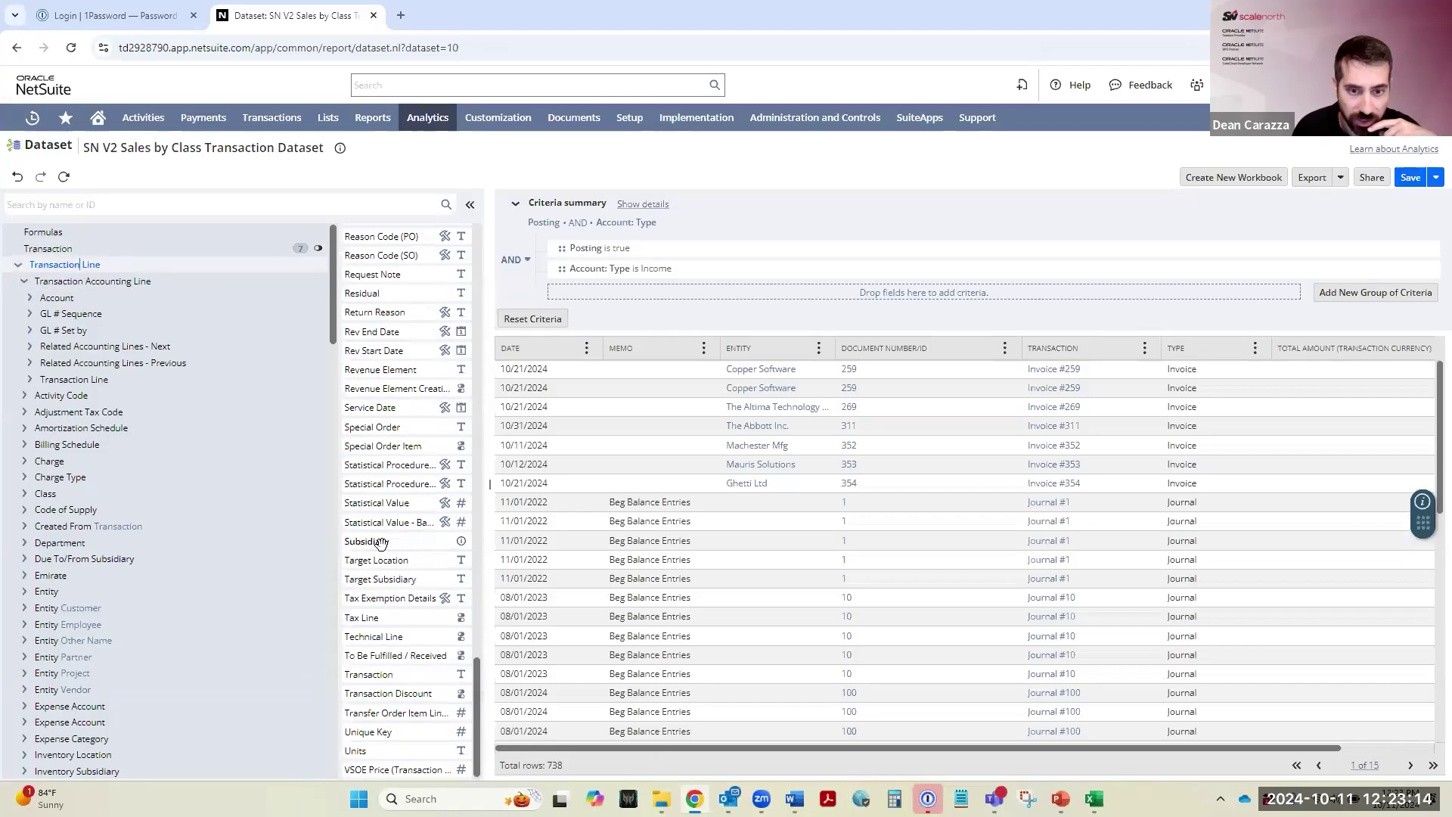
left_click_drag(374, 541, 759, 533)
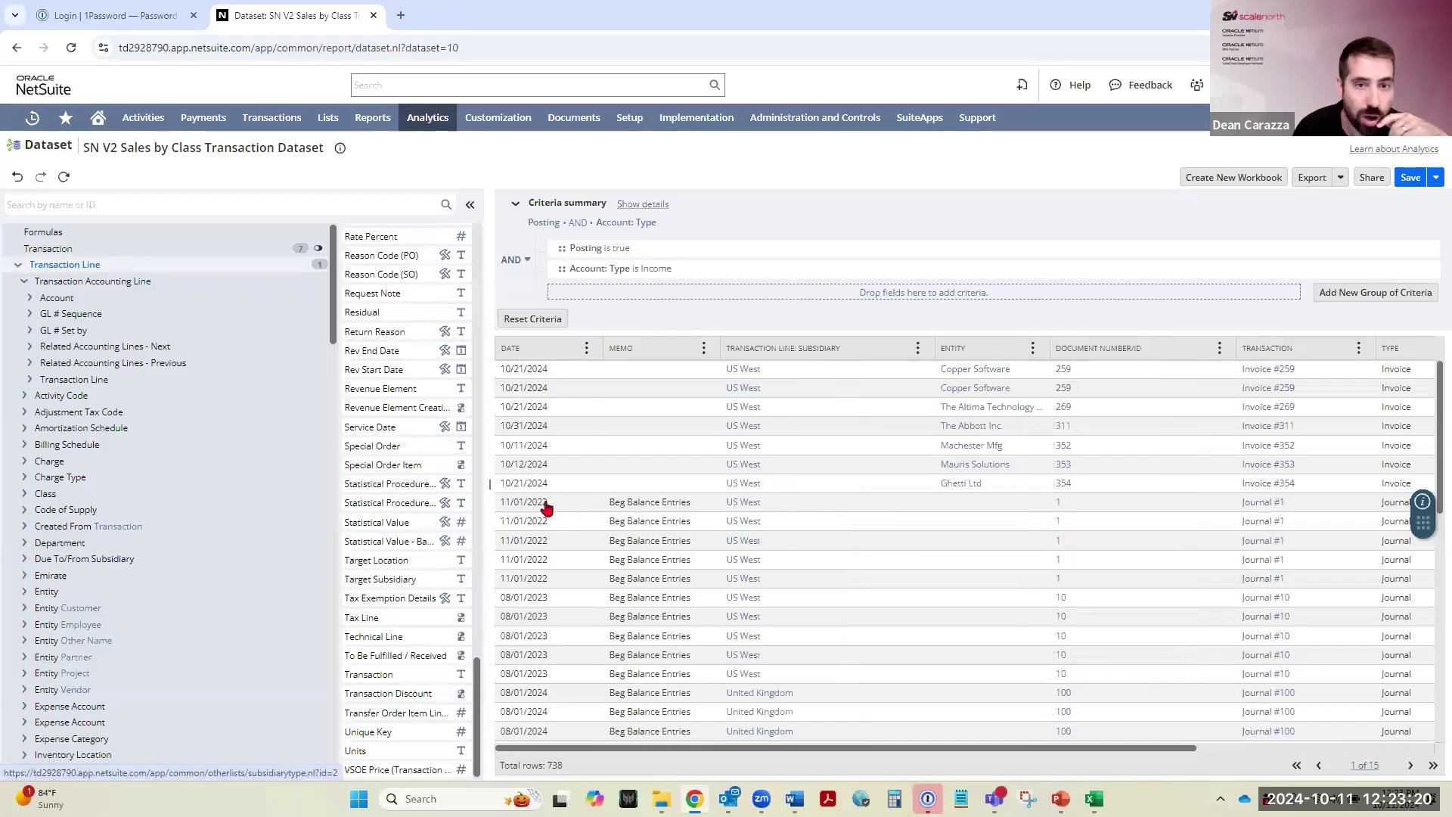
scroll(400, 469, "up", 4)
scroll(400, 472, "up", 10)
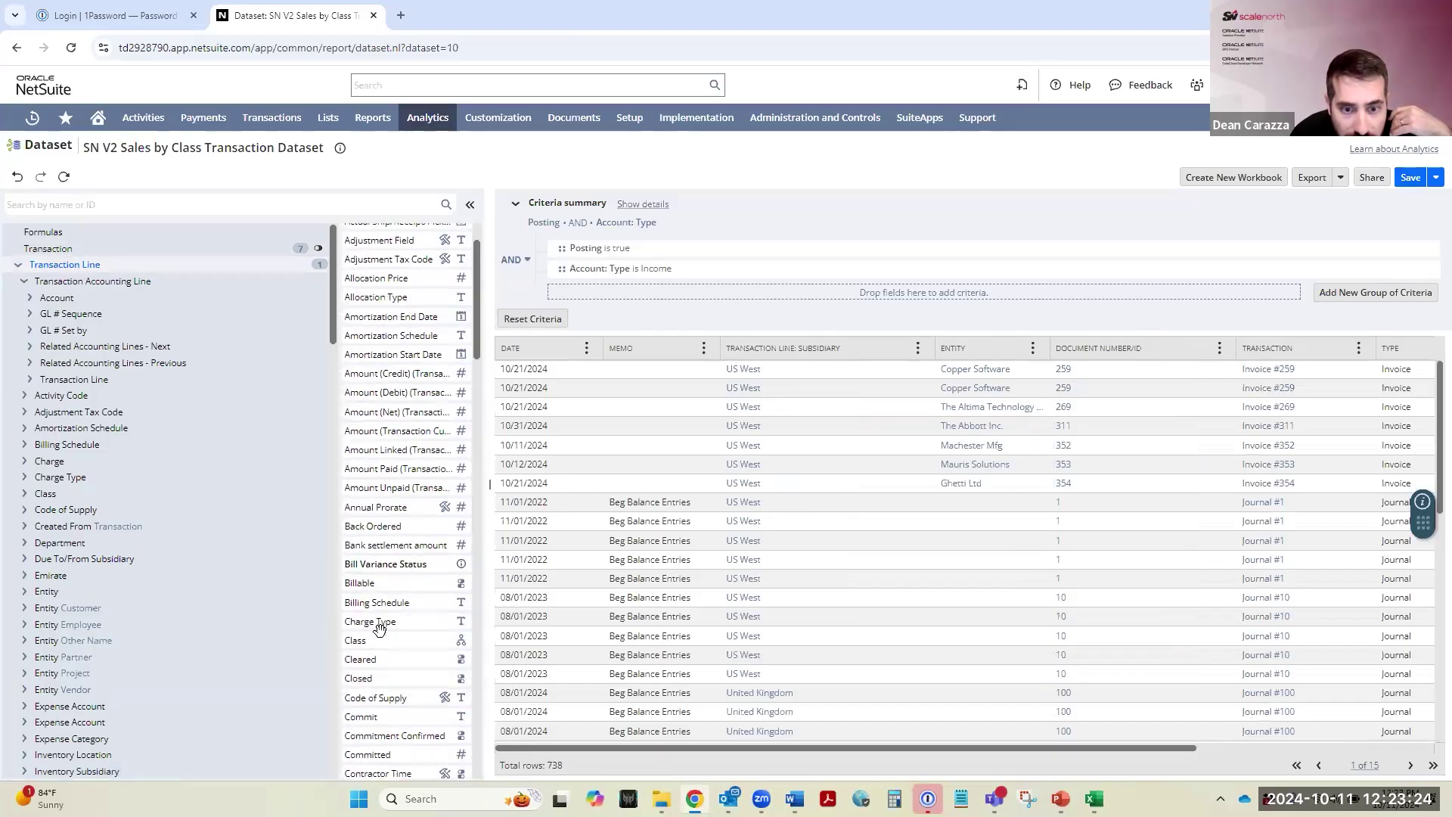
left_click_drag(375, 640, 877, 654)
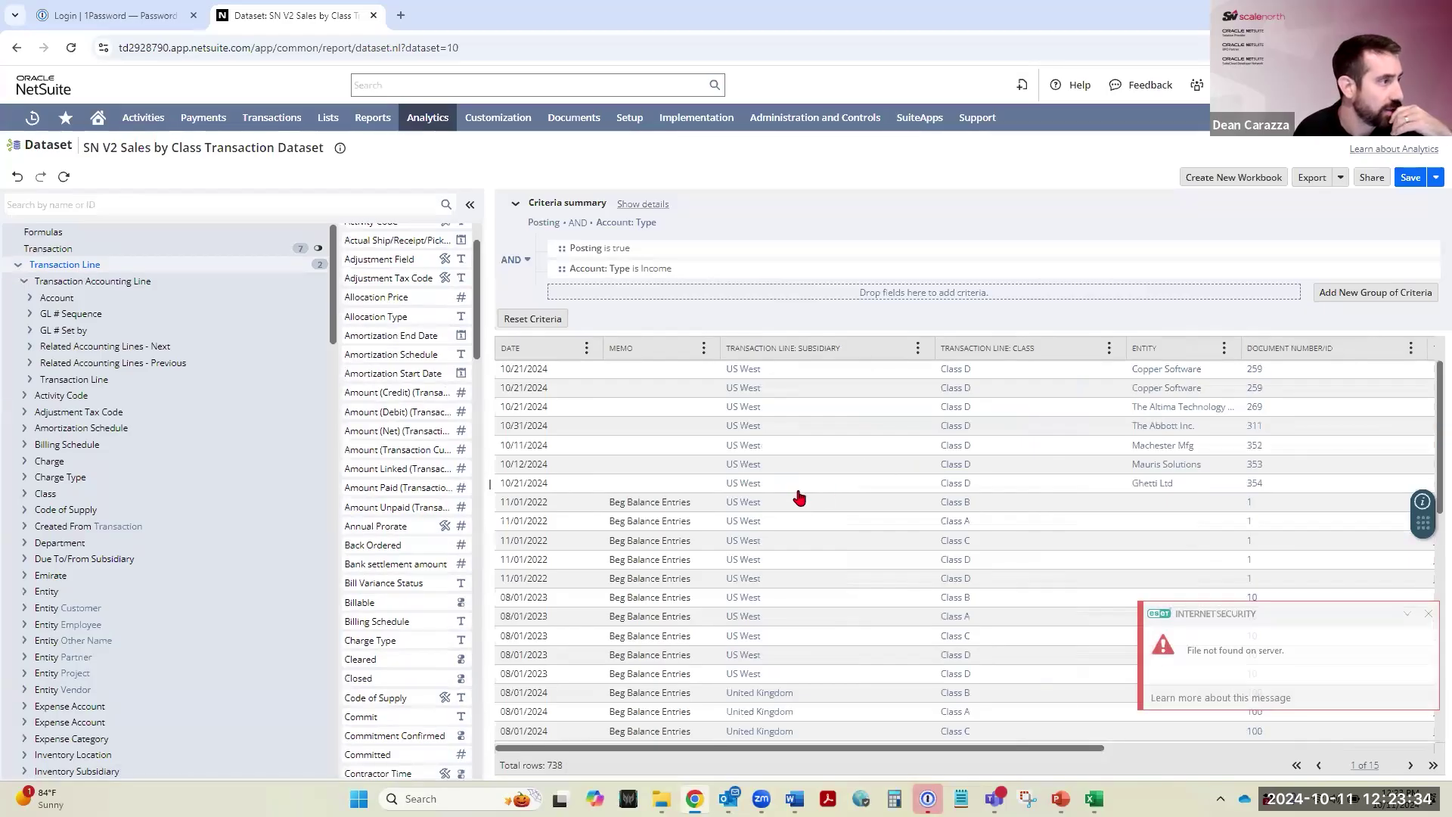
Add the Transaction Accounting Line Account and Amount columns to the table.
left_click(96, 282)
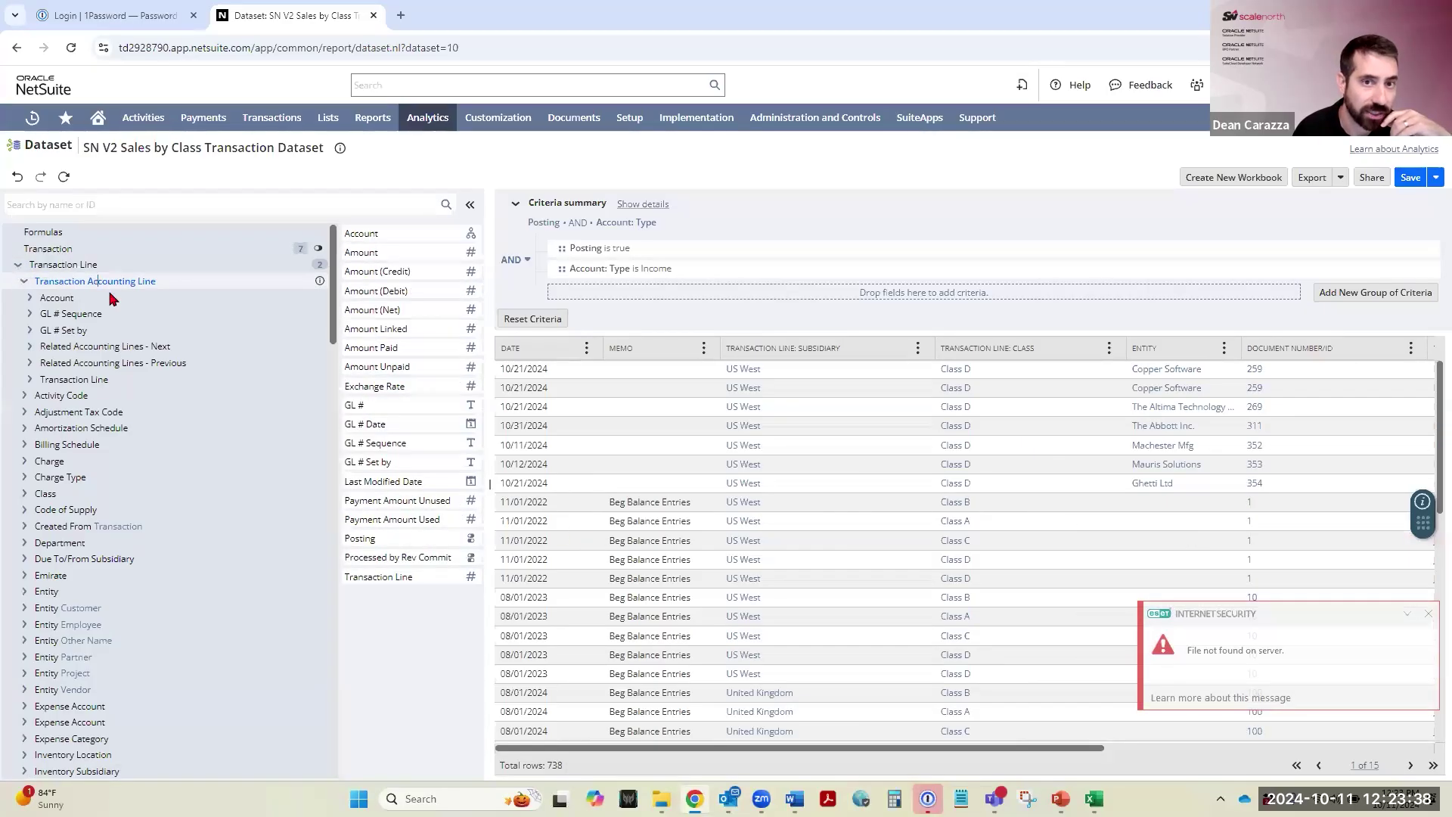
left_click_drag(367, 234, 1087, 412)
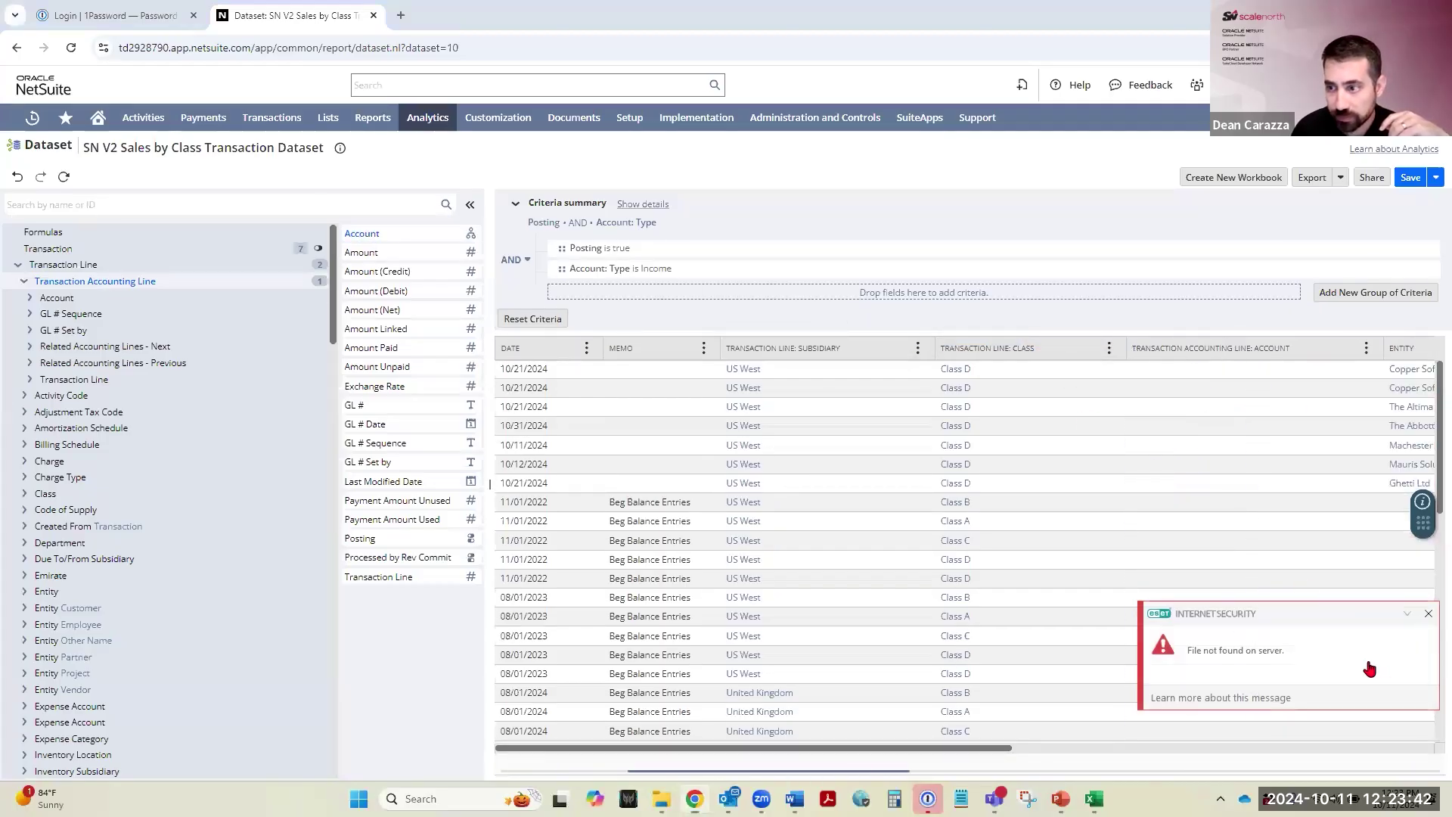
left_click(1428, 613)
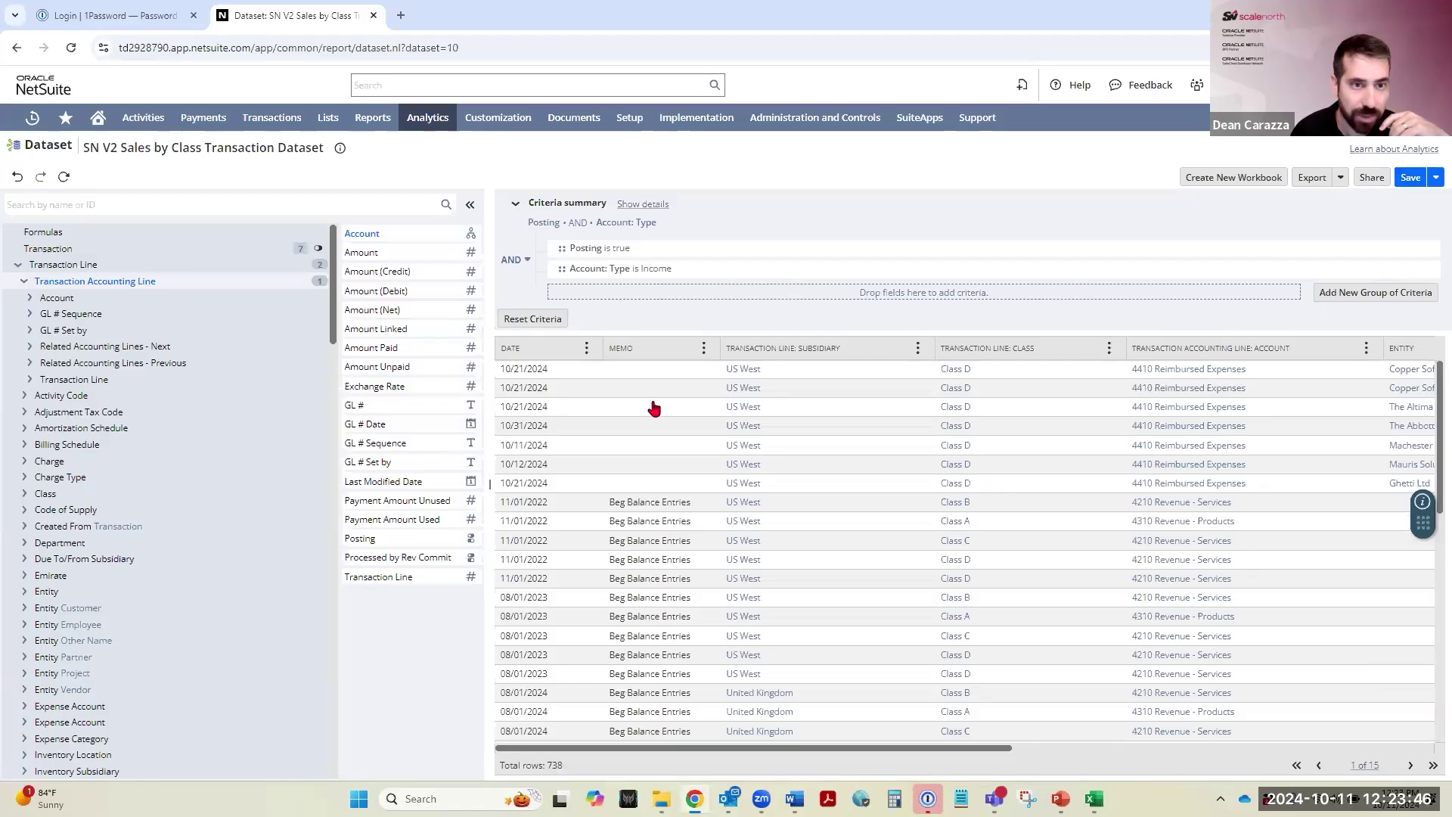
left_click_drag(370, 252, 1399, 375)
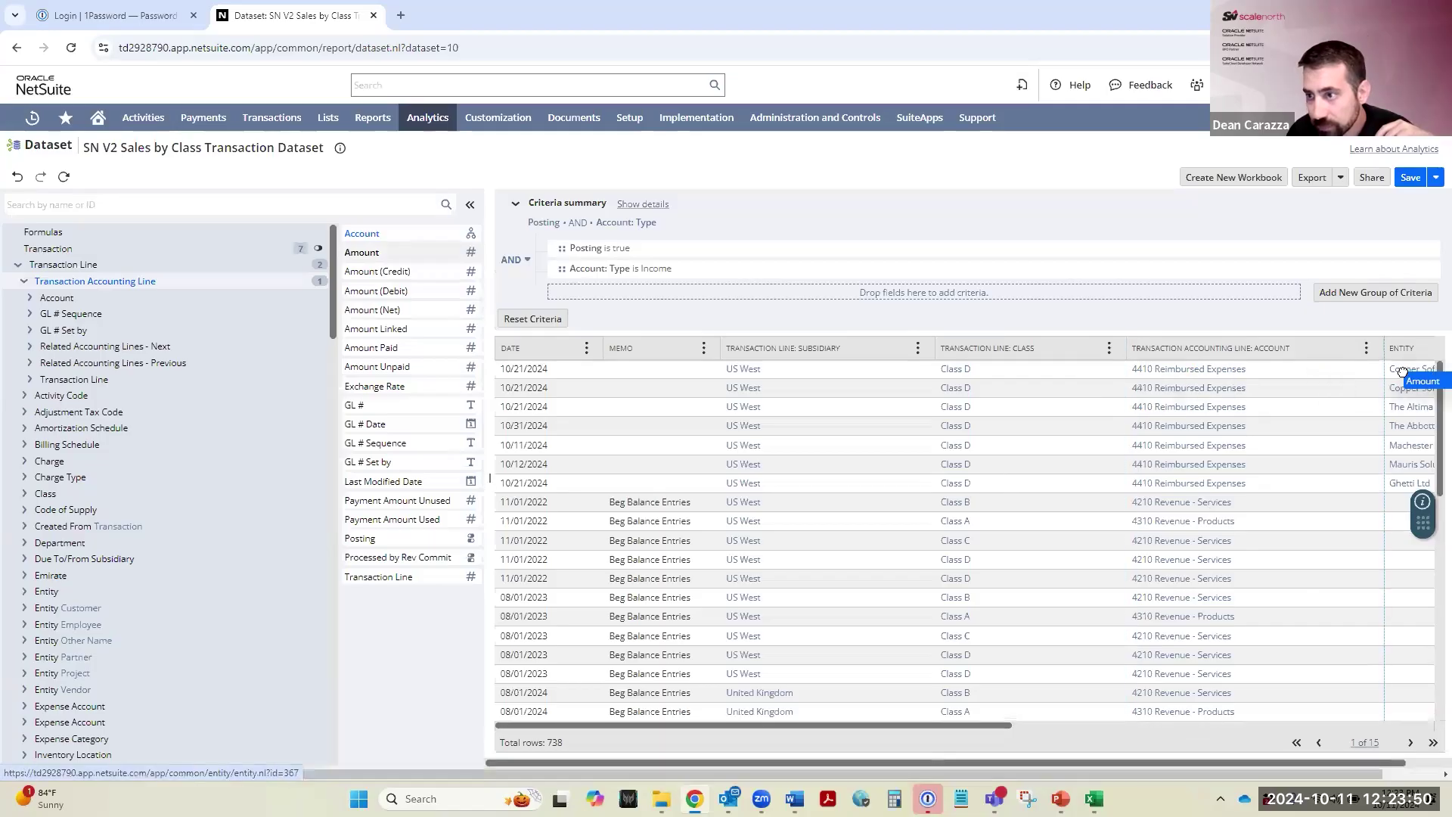
Save the dataset and show the Account column's location in the field list.
left_click(1414, 181)
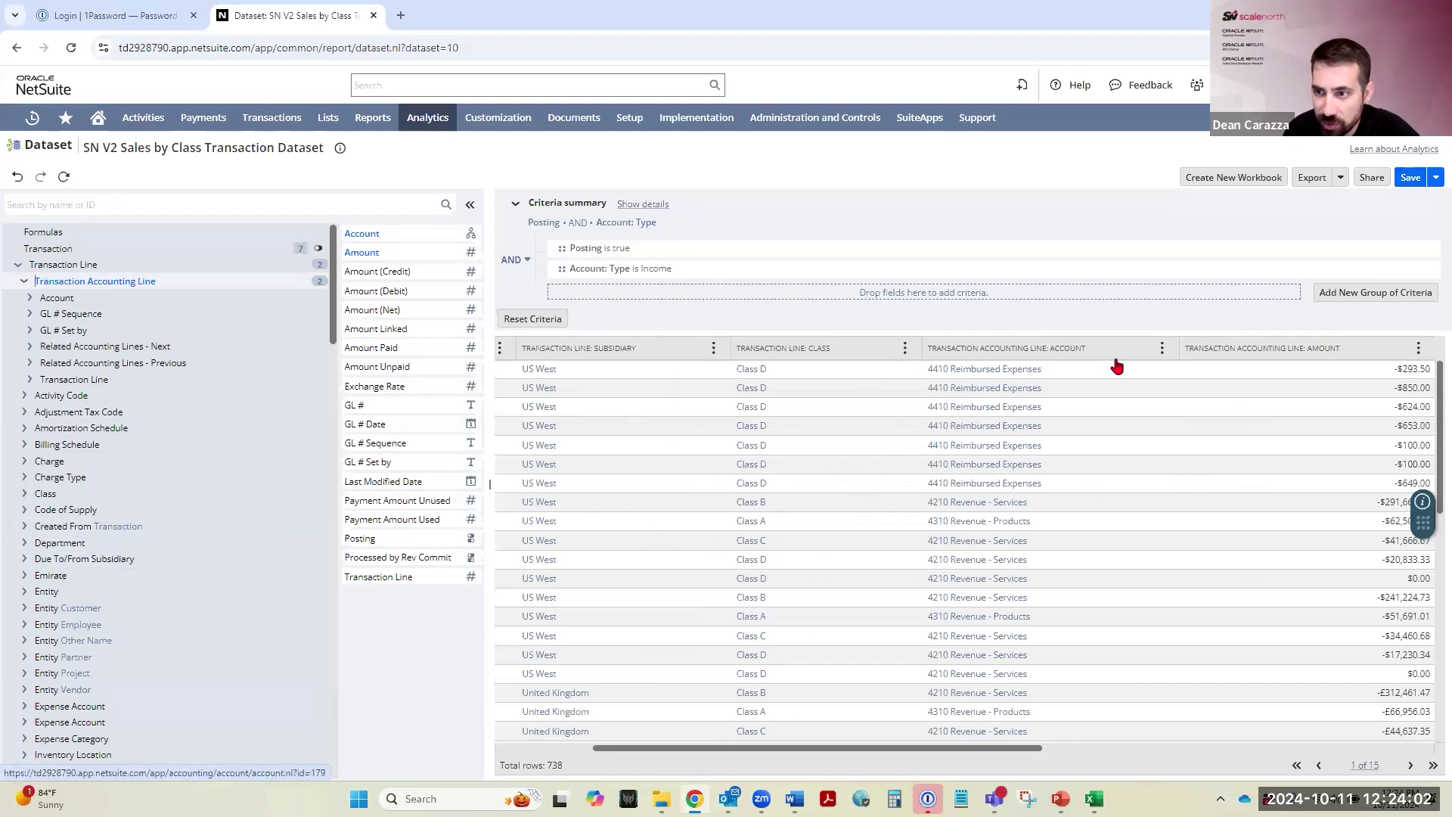
left_click(1162, 350)
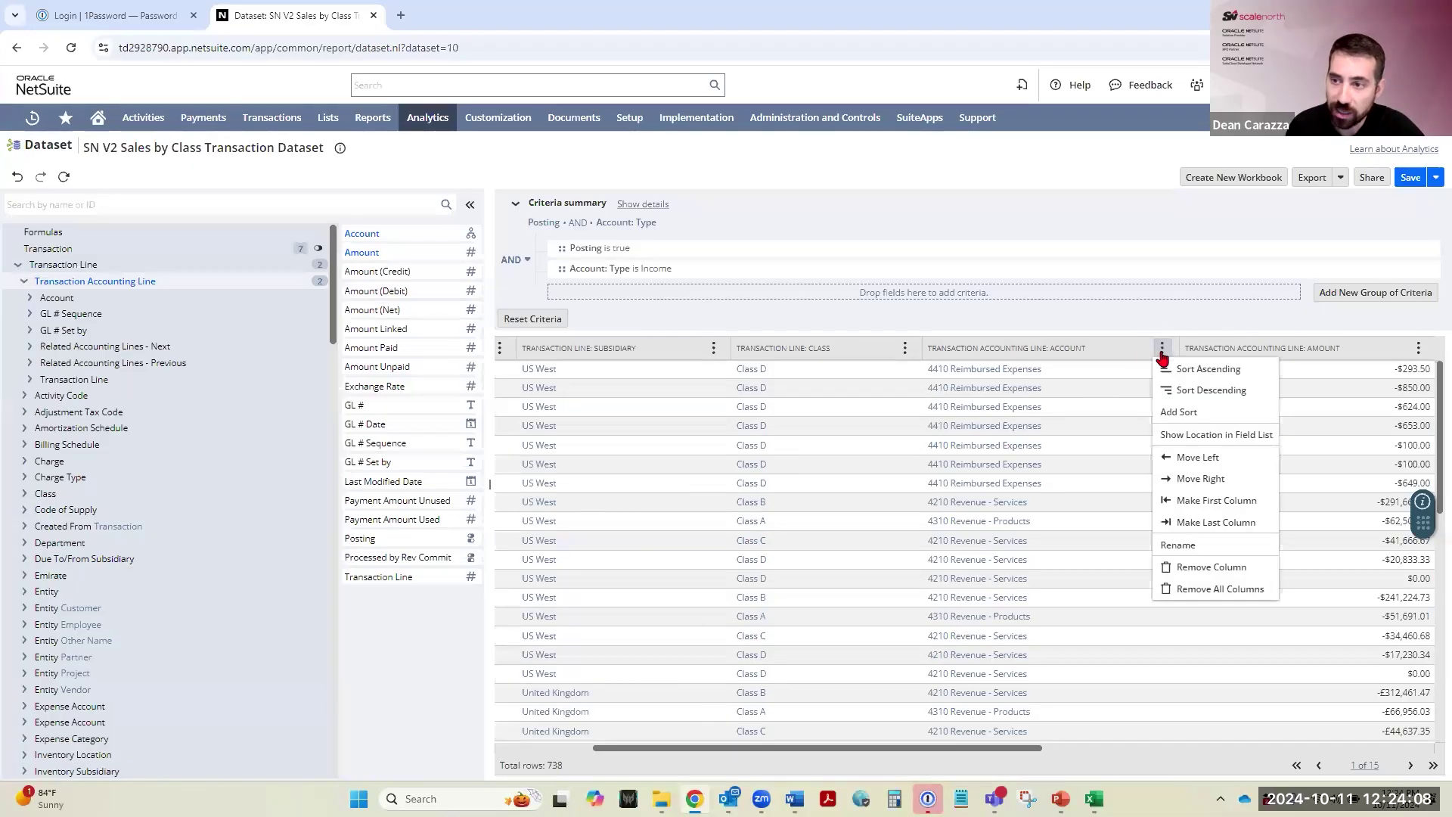
left_click(1196, 436)
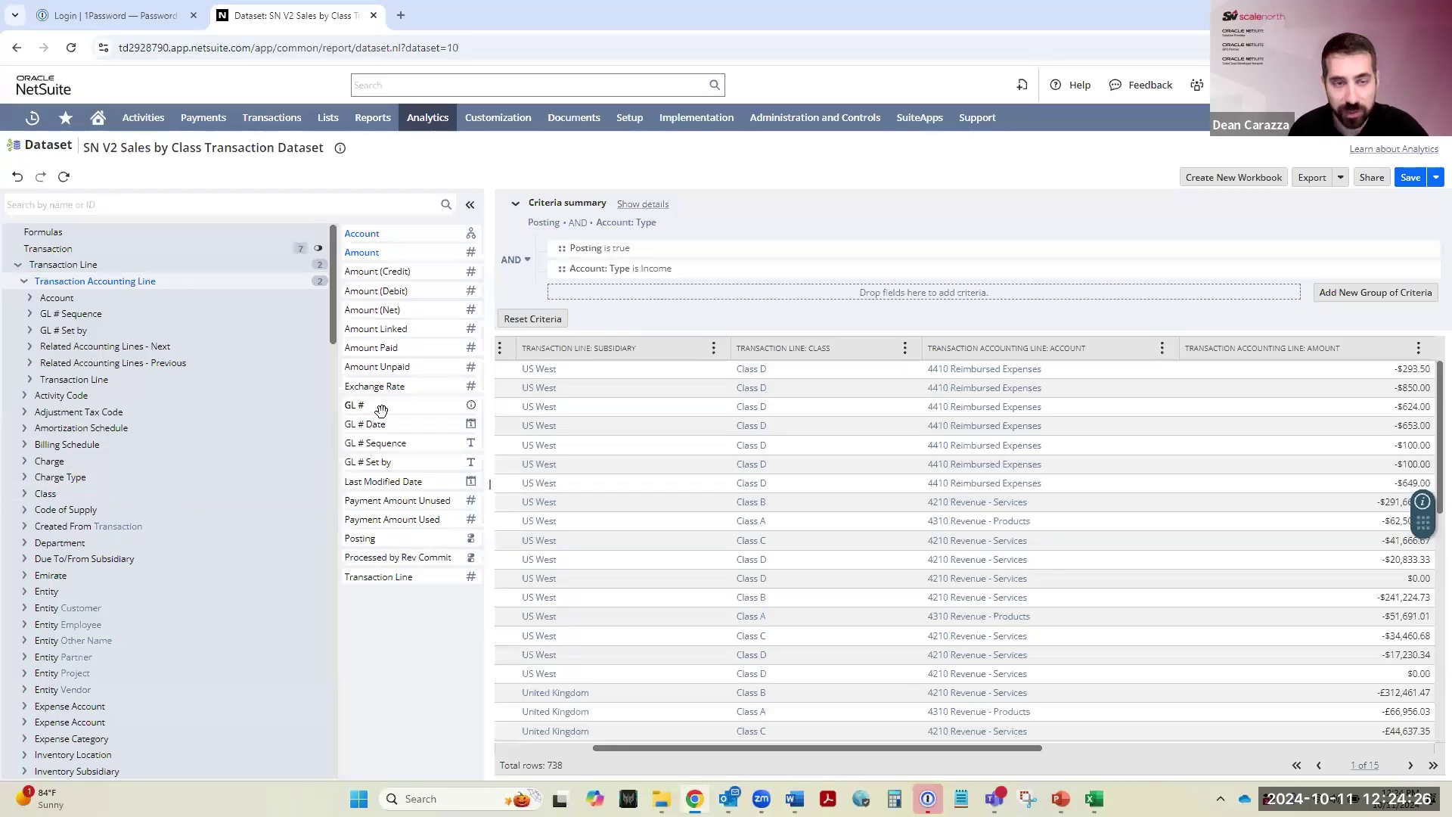
Open the dataset's Formulas section and scroll the grid right to the negative amounts.
left_click(55, 234)
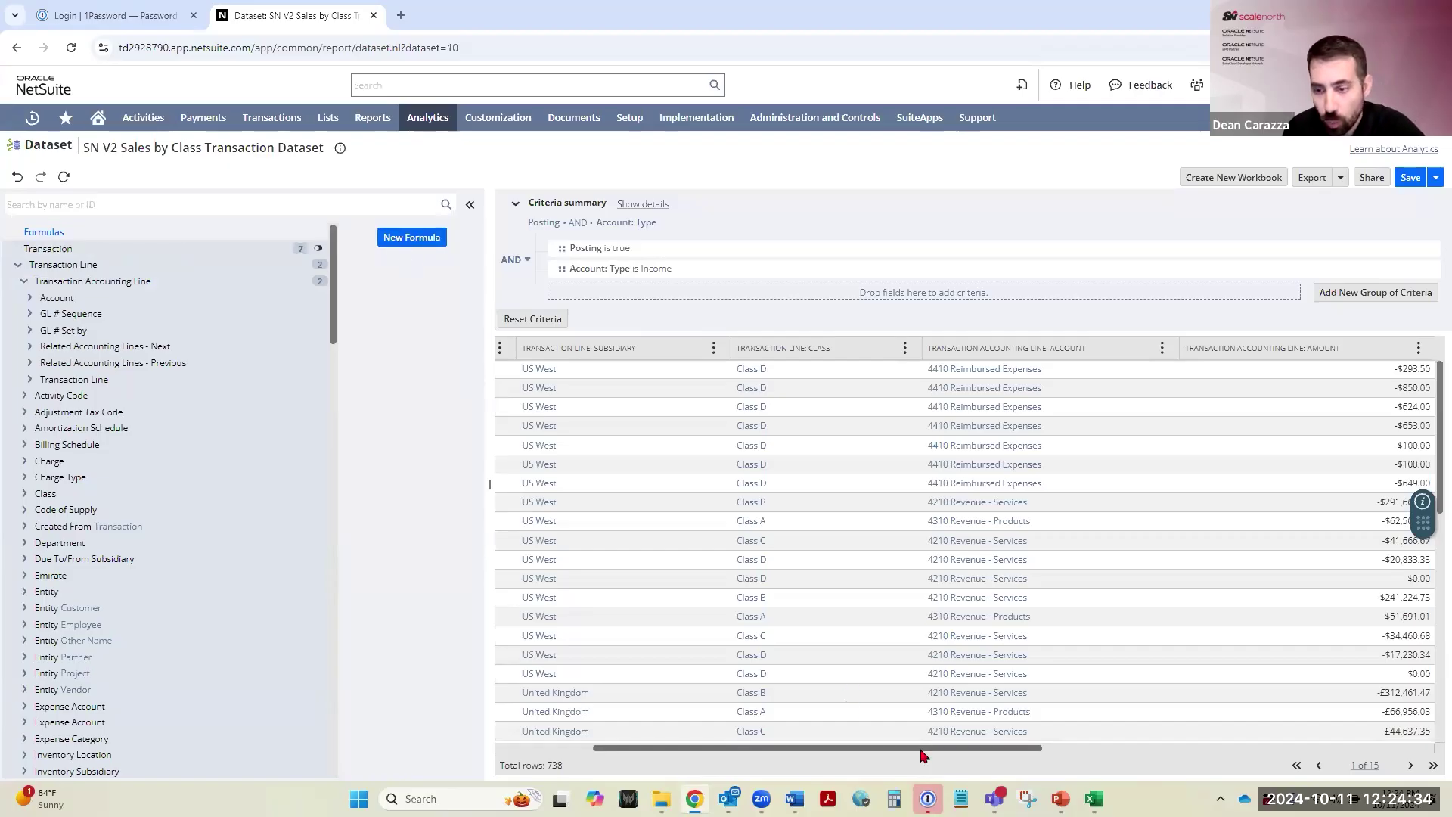
left_click_drag(923, 754, 1067, 754)
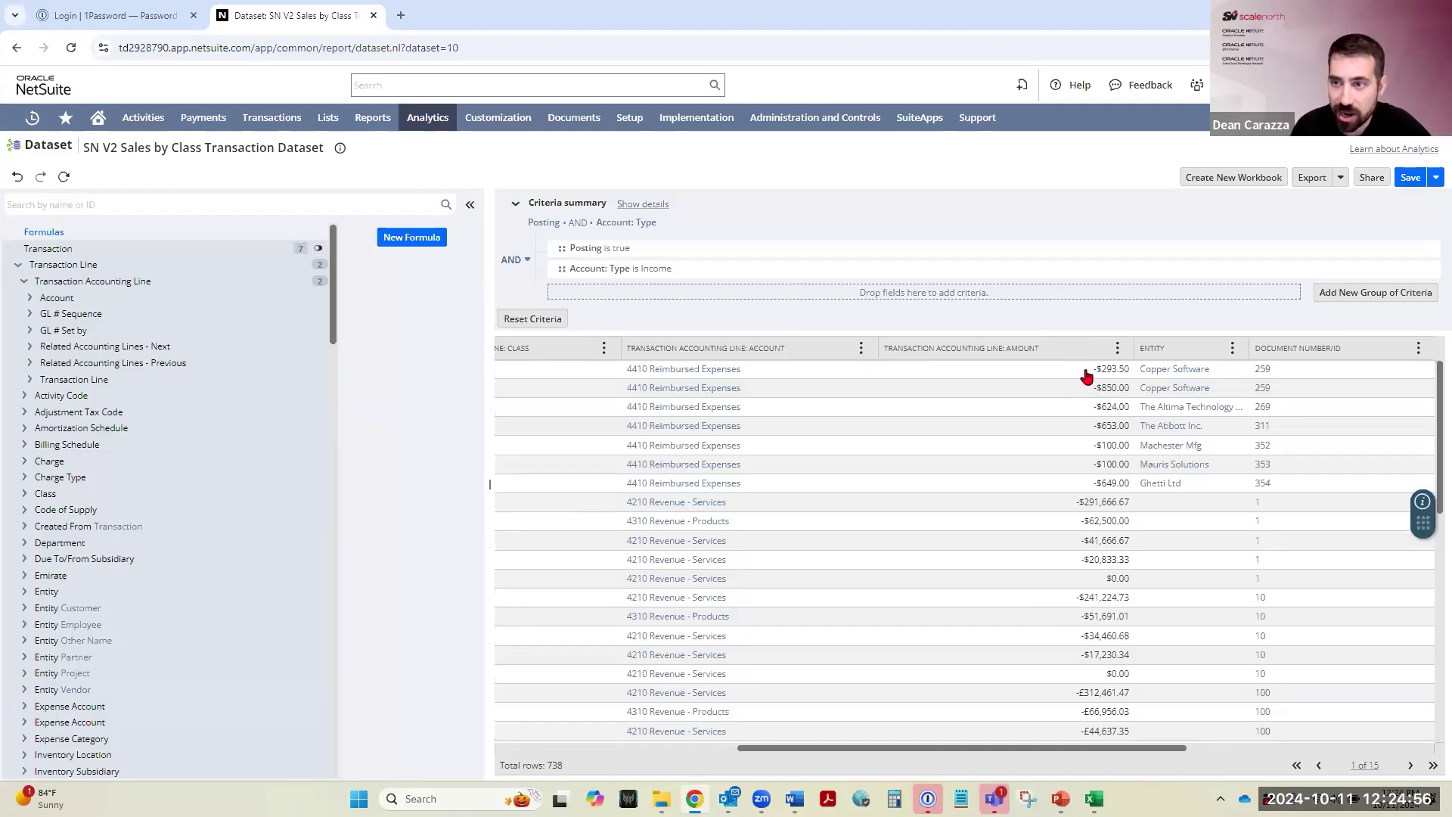
Create a validated FLOAT formula named Amount equal to minus the accounting-line Amount.
left_click(421, 239)
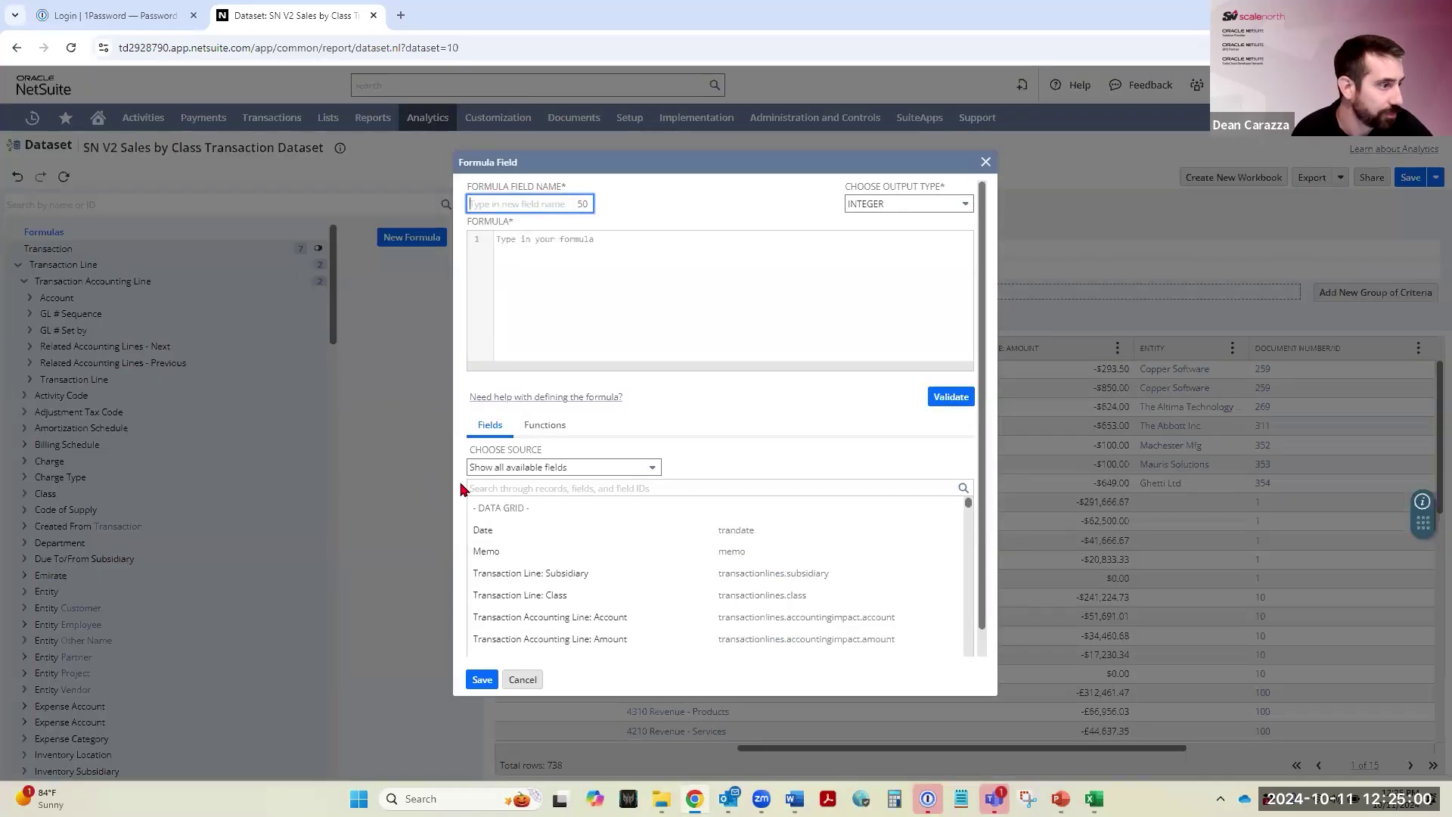
left_click(914, 210)
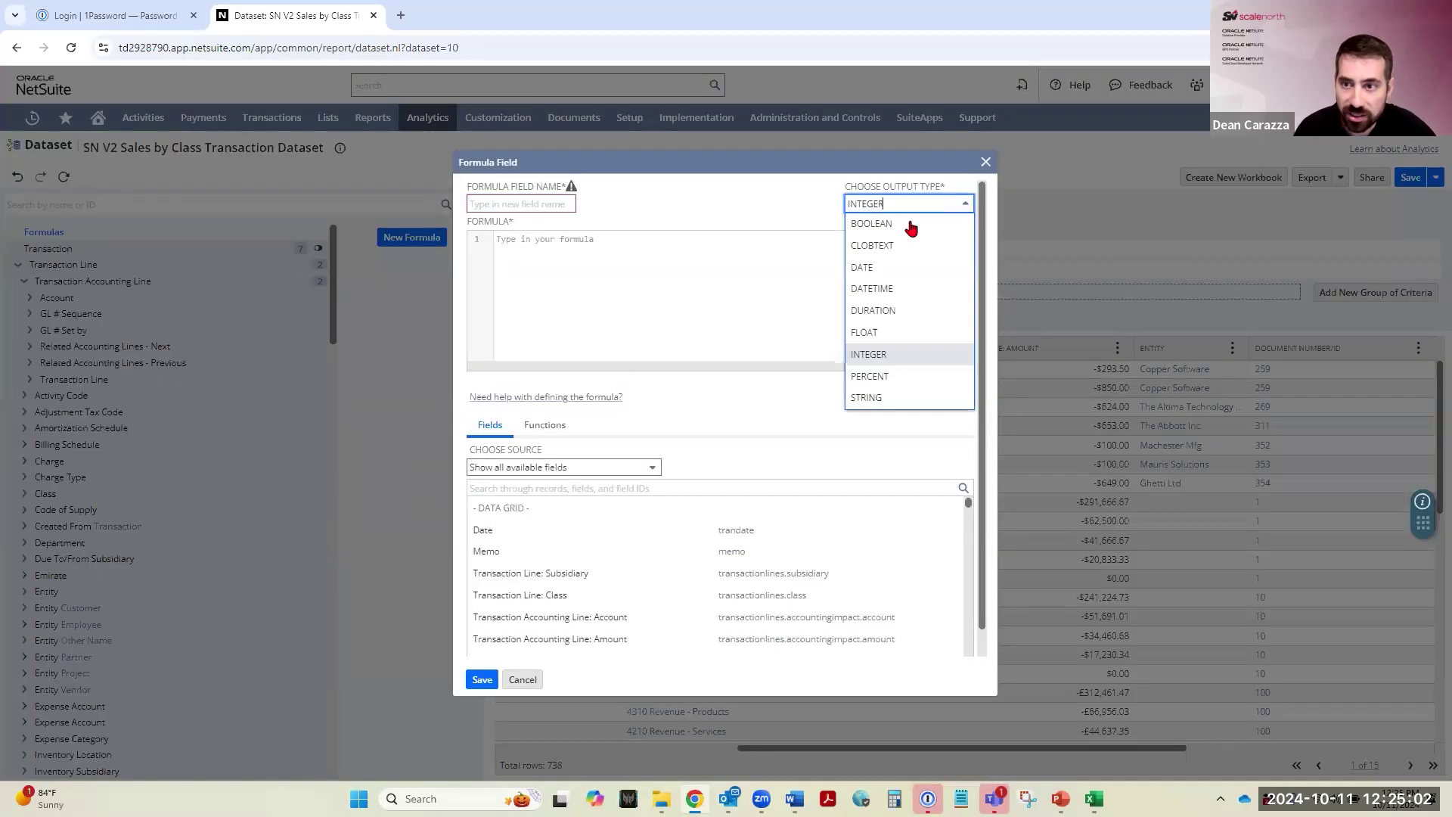
left_click(866, 347)
left_click(500, 204)
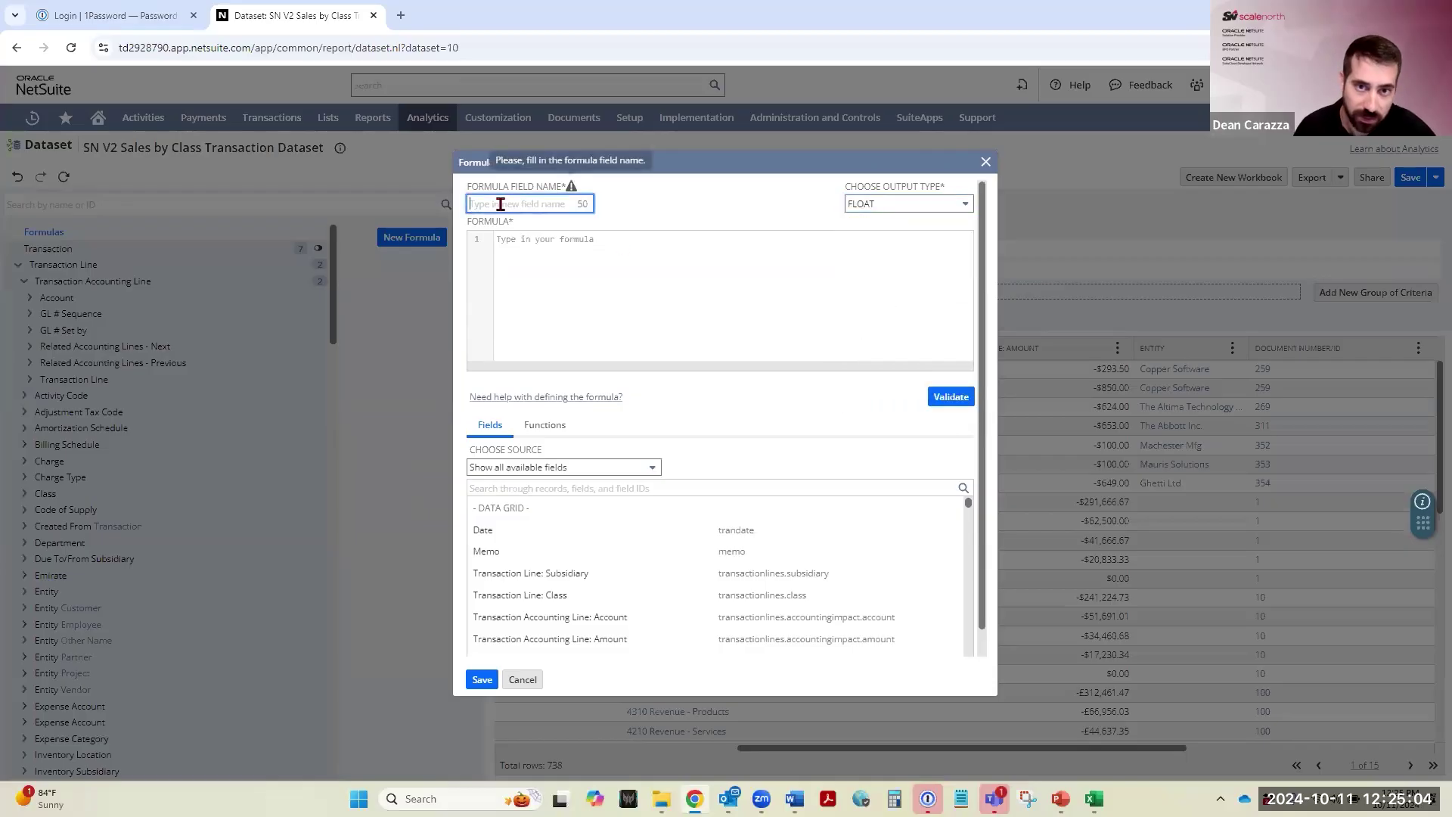
type("Amount")
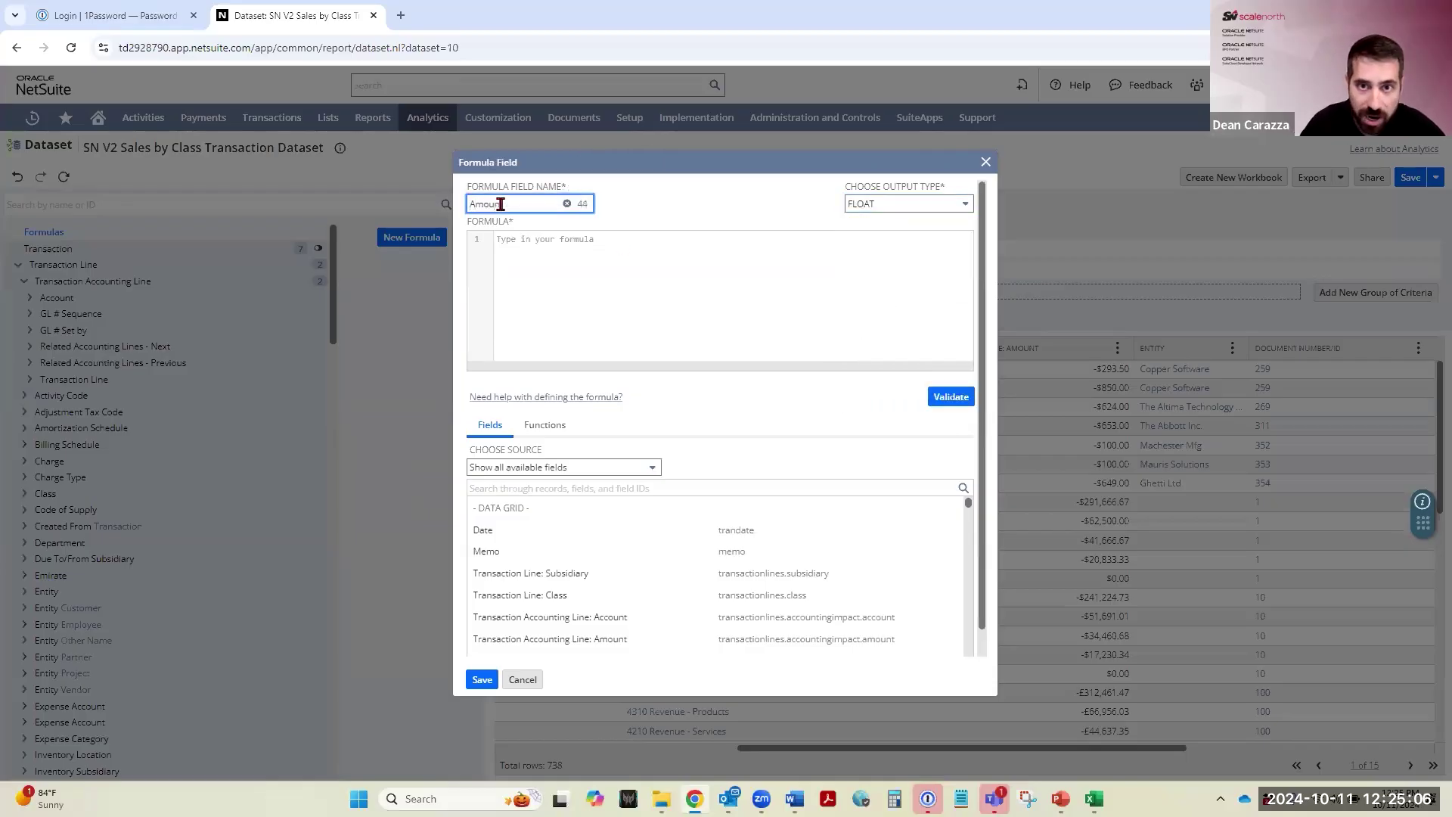
left_click(546, 254)
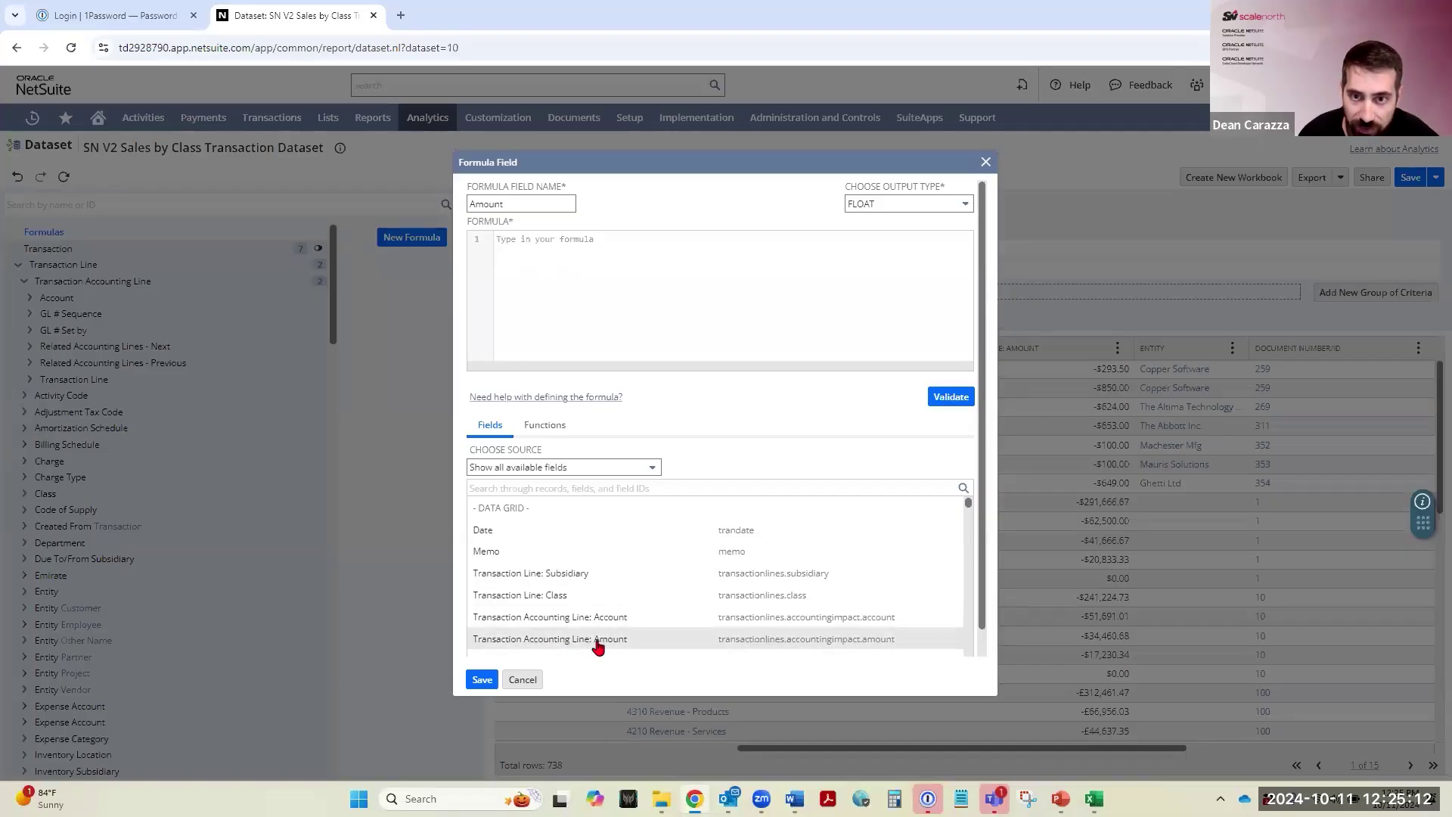
double_click(598, 646)
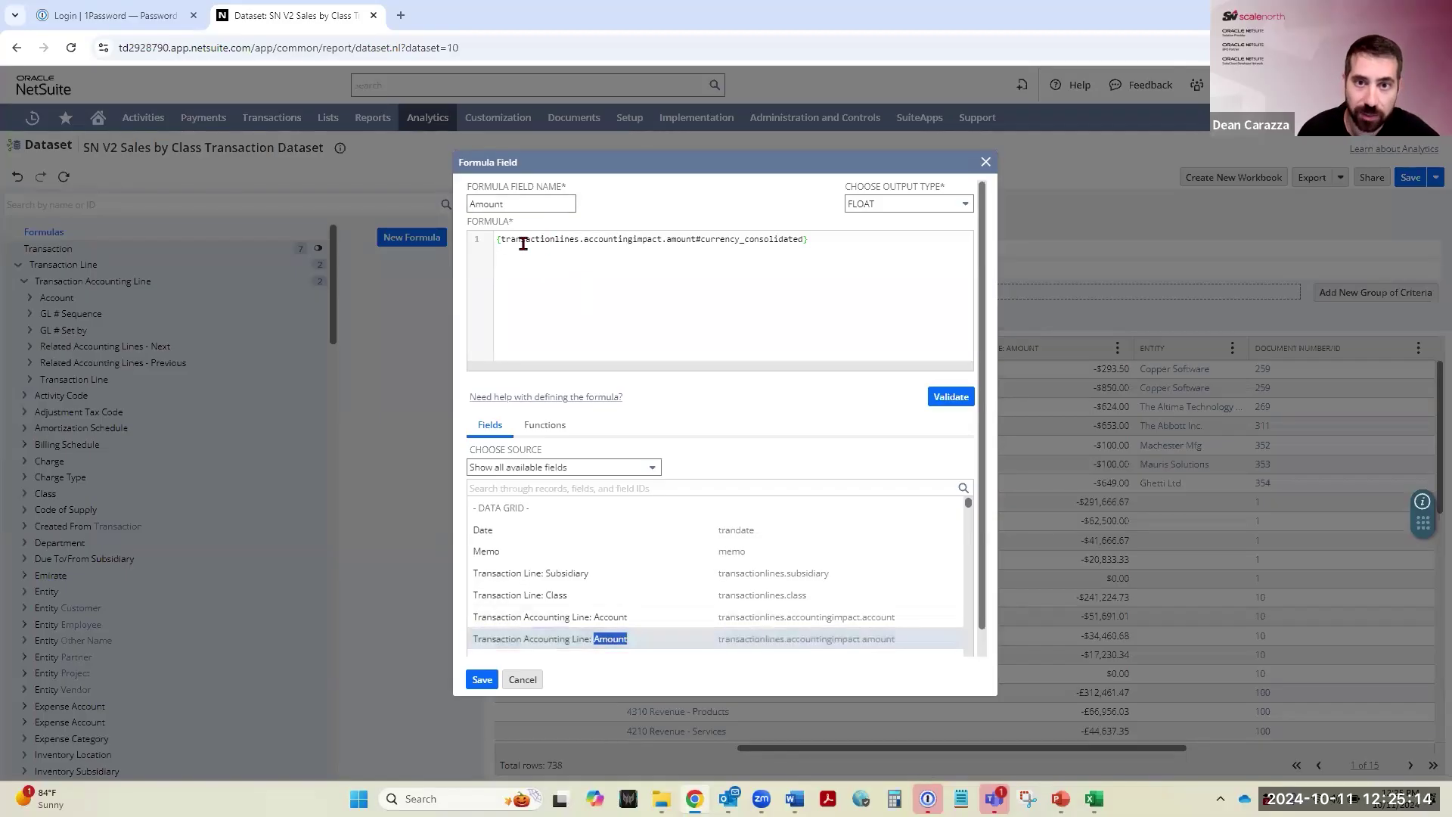
left_click(520, 306)
type("-")
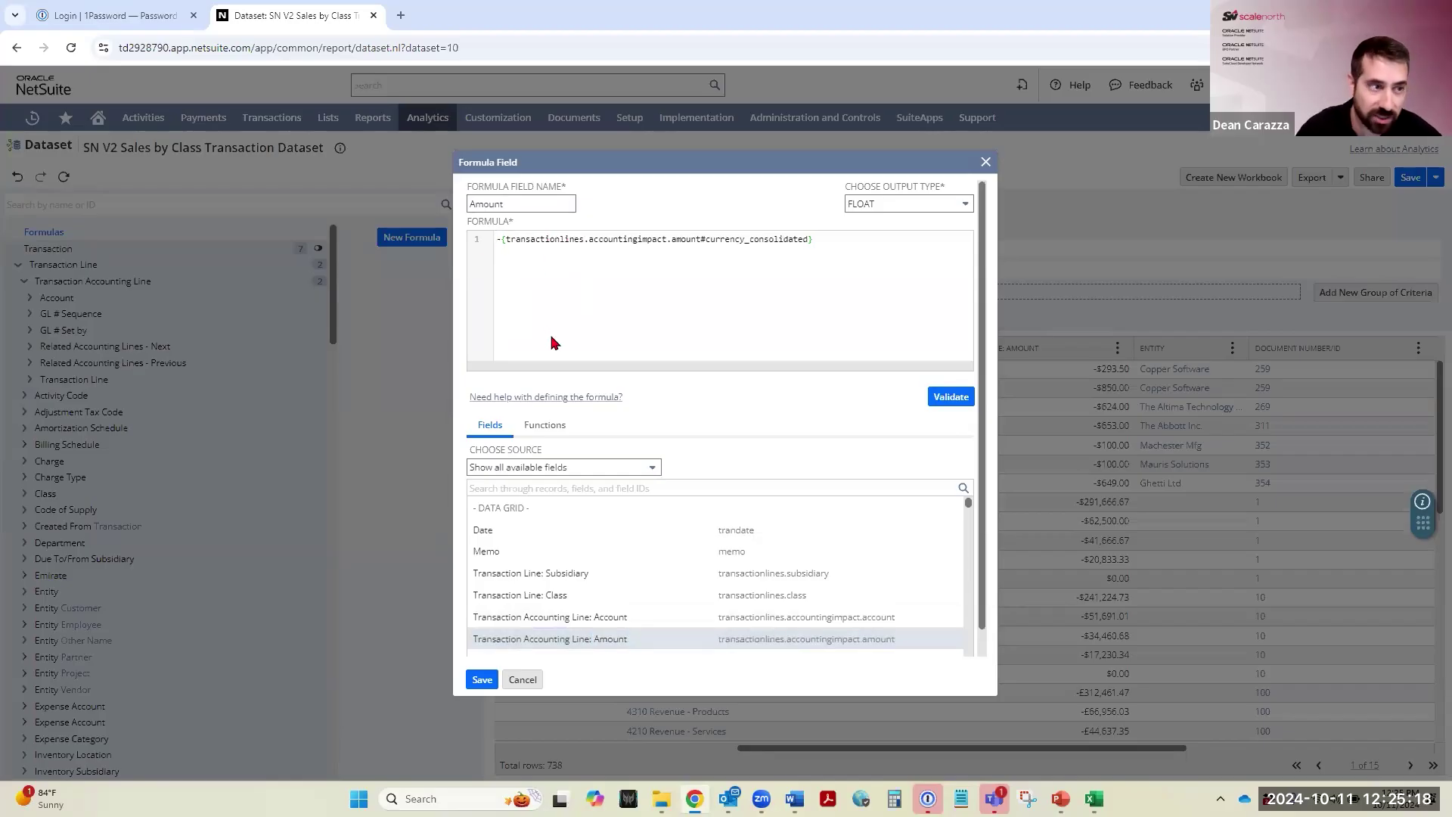
left_click(945, 398)
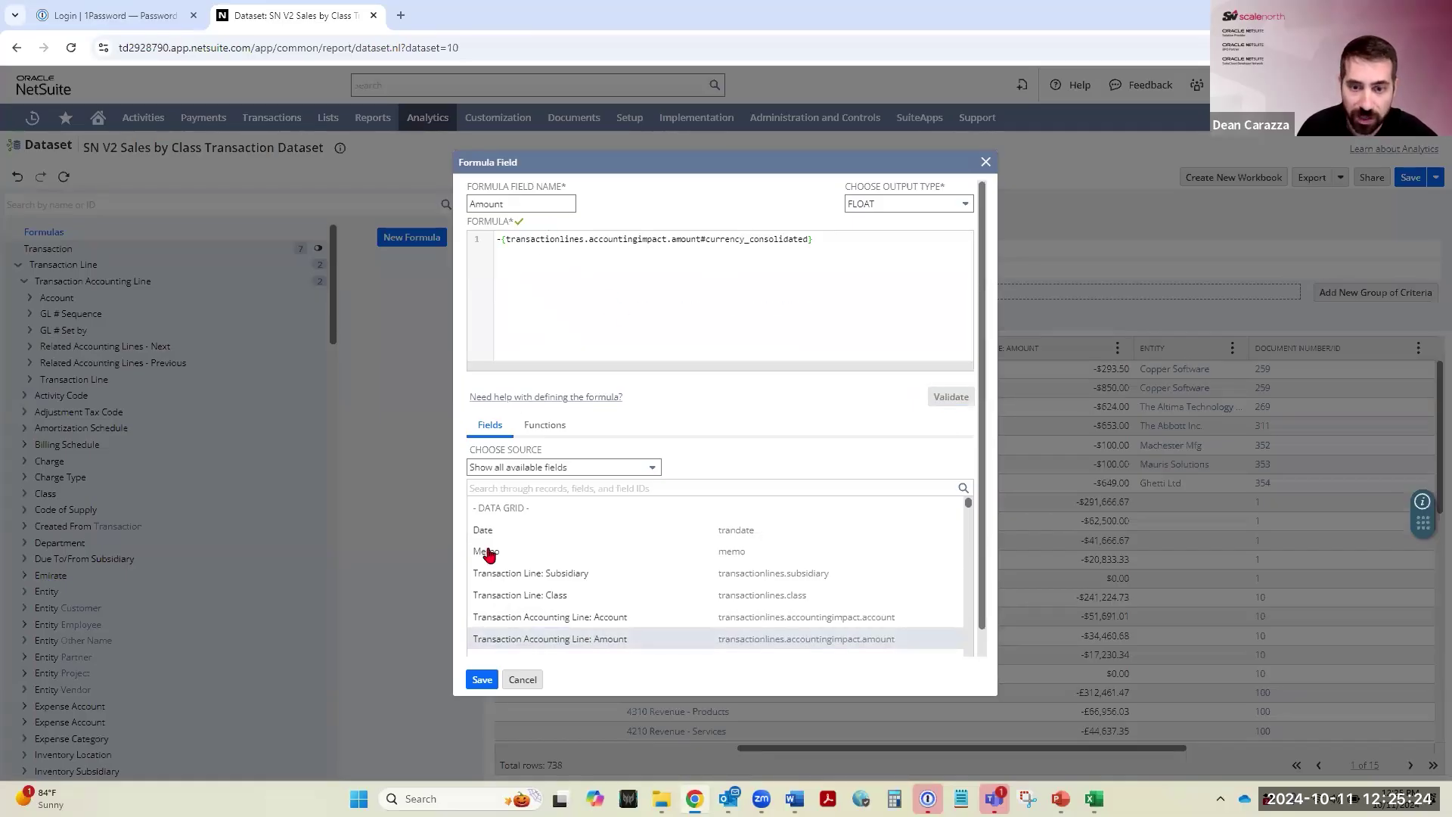
left_click(481, 679)
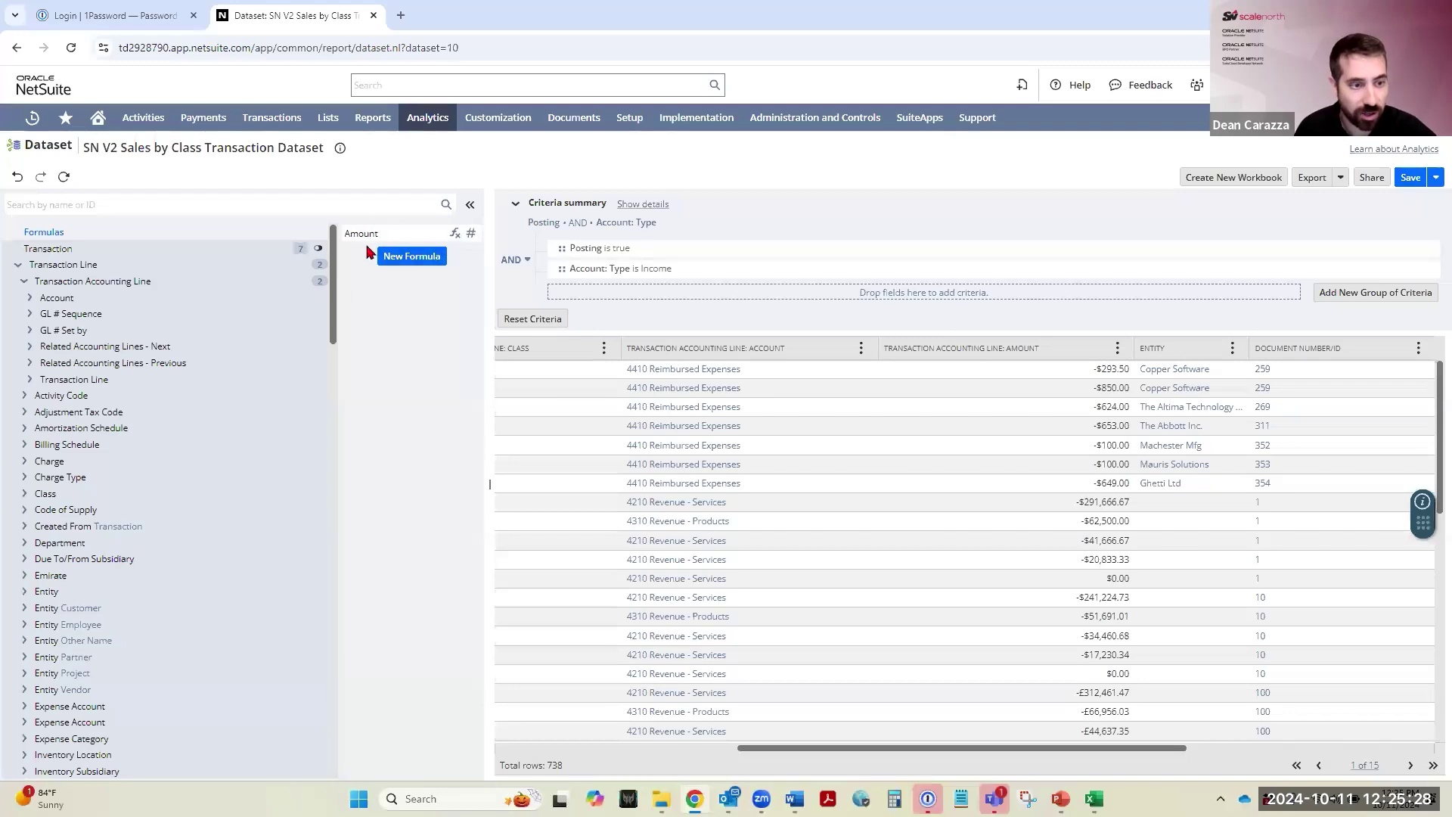
Add the Amount formula as a table column showing positive income, and save the dataset.
left_click_drag(378, 234, 901, 356)
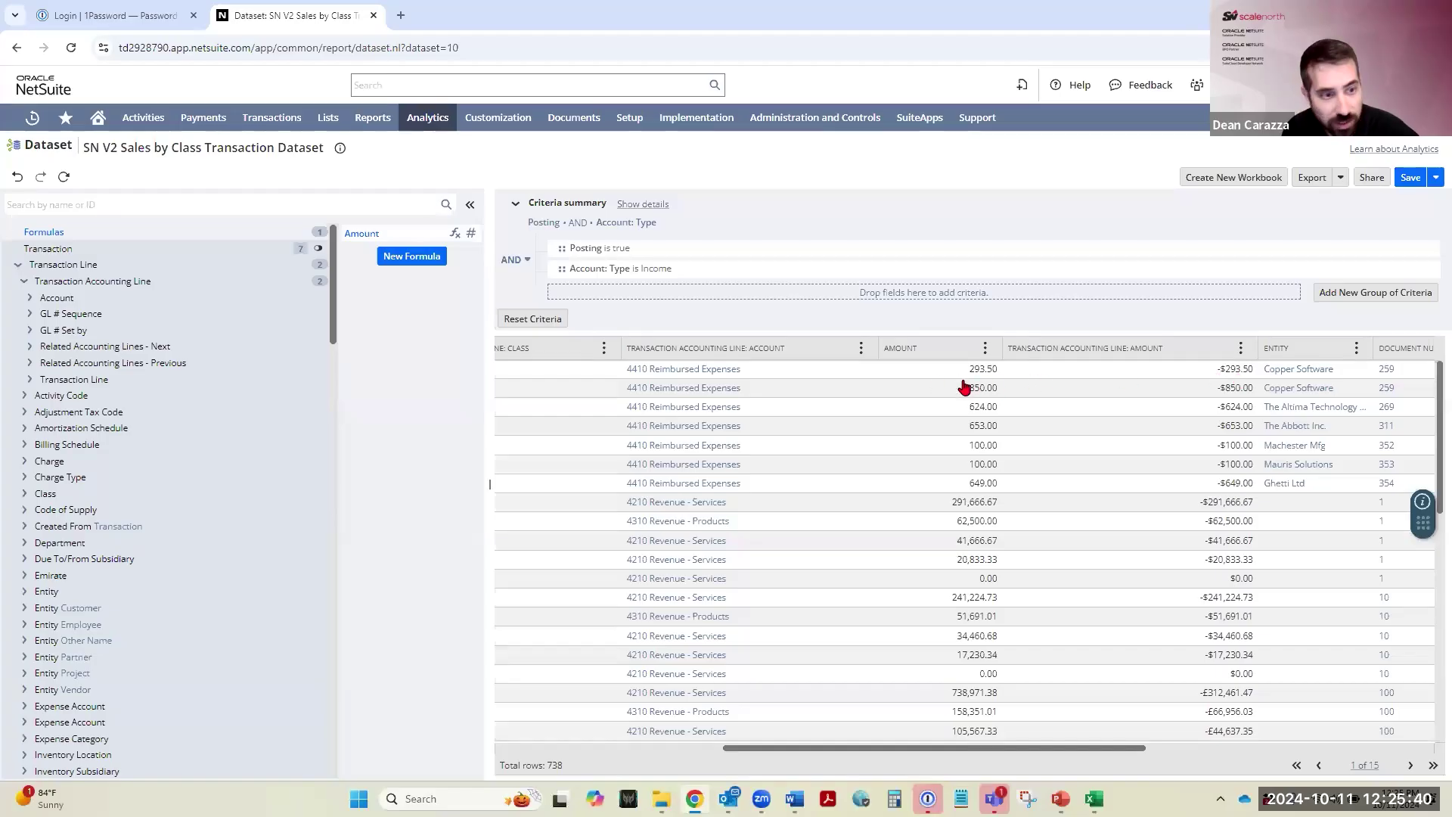
left_click(1411, 179)
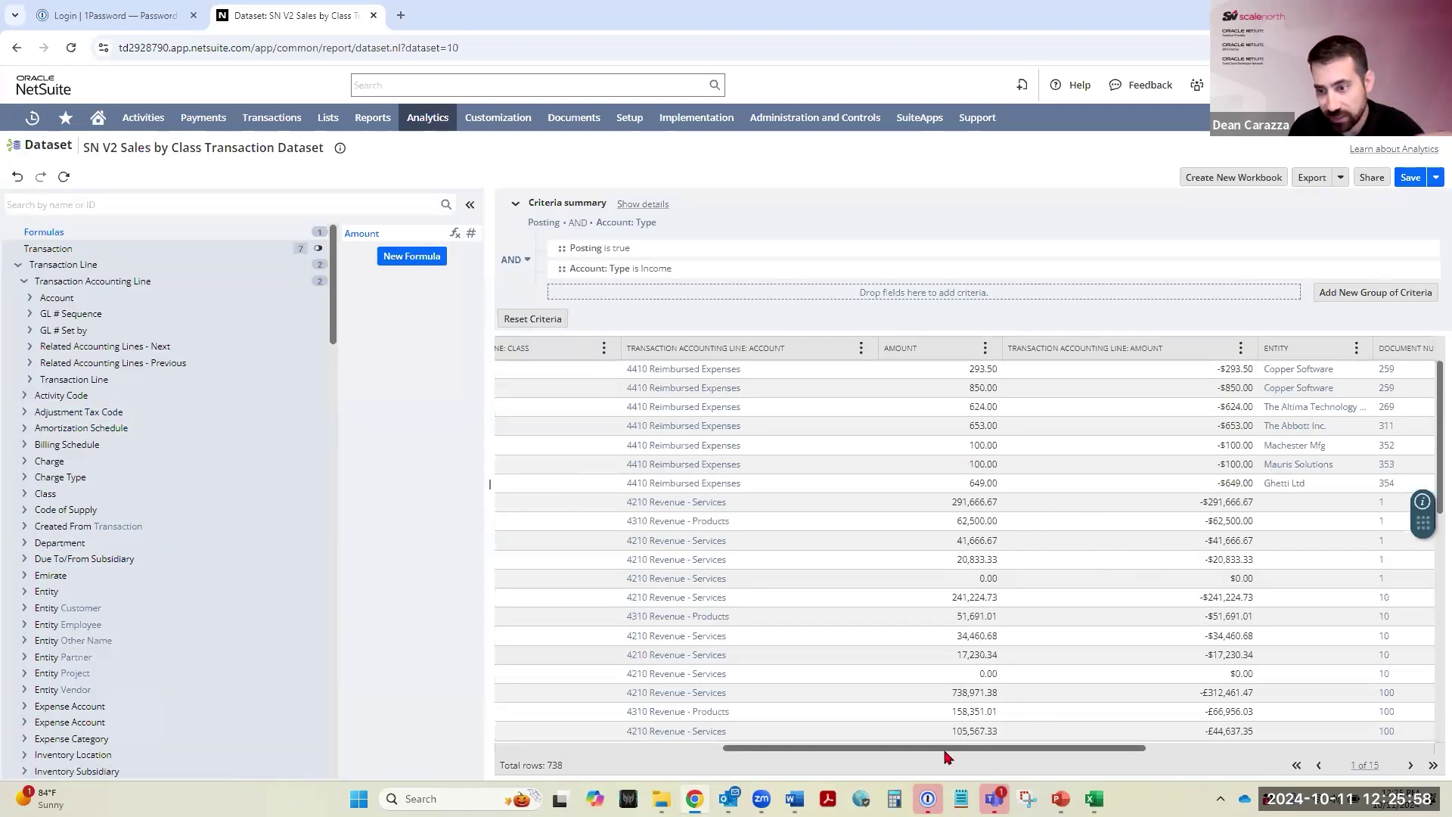
left_click_drag(941, 756, 819, 750)
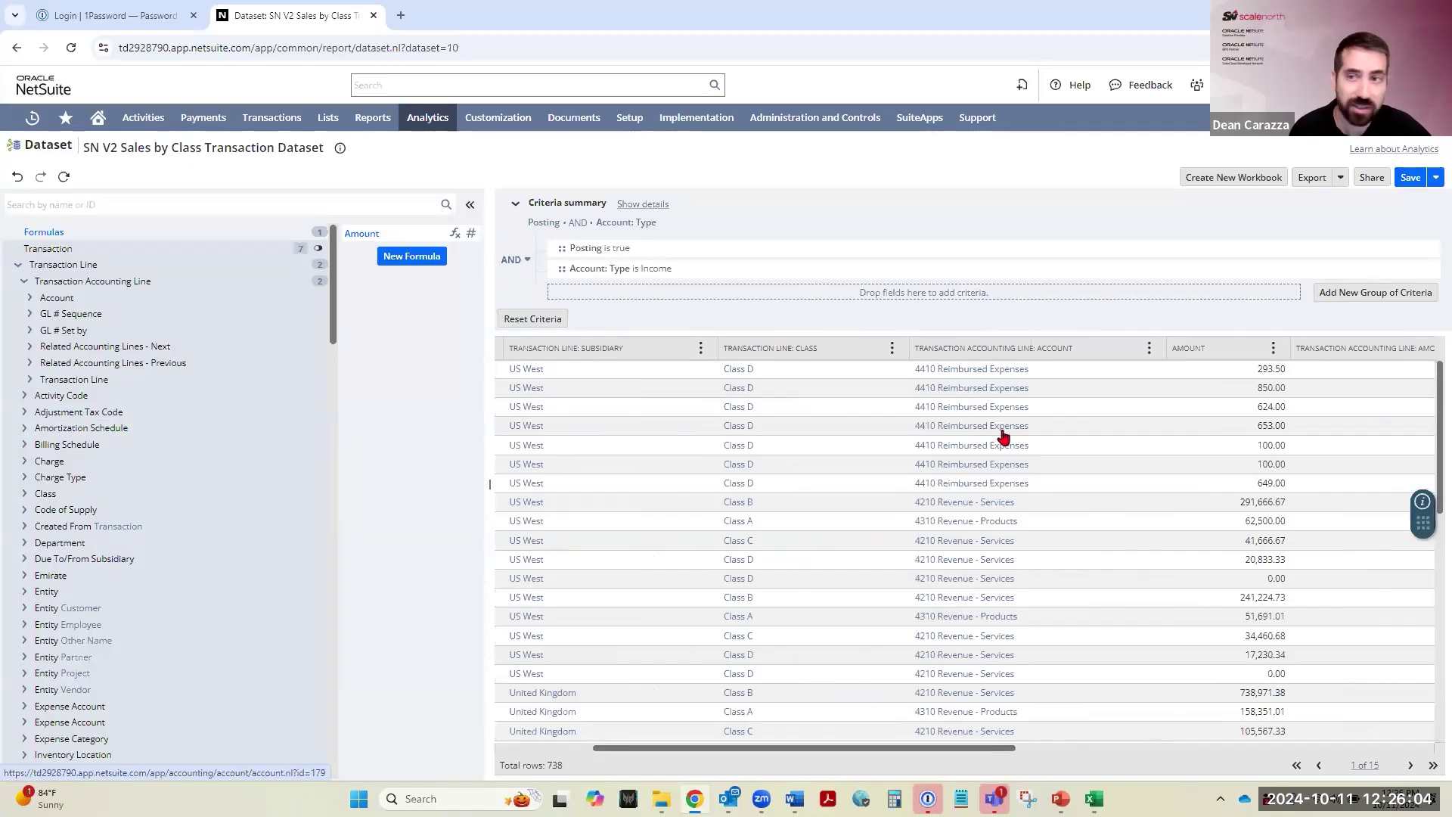
Start a new Transaction Workbook from the SN V2 Sales by Class dataset as a pivot.
left_click(1247, 182)
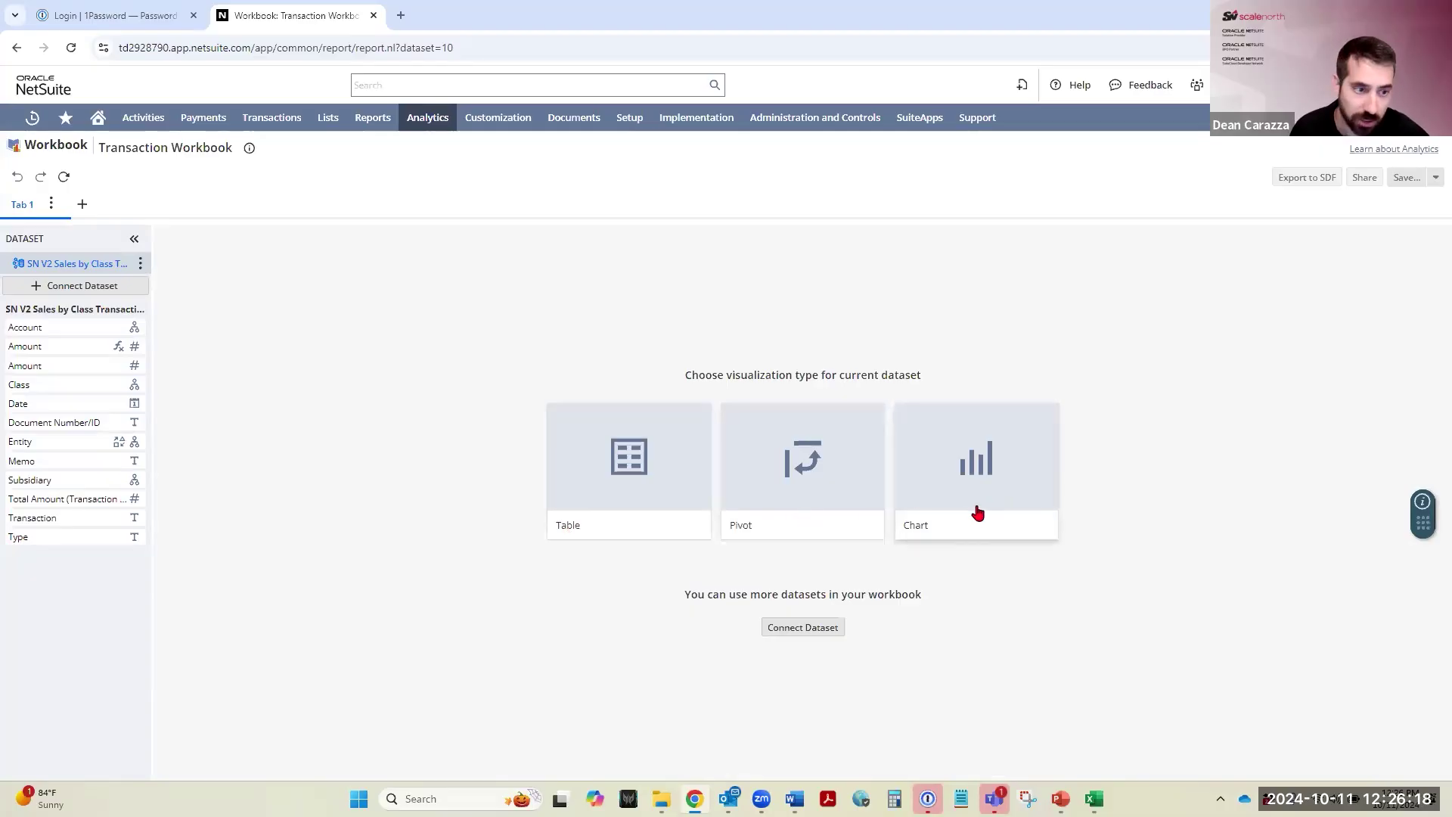
left_click(803, 473)
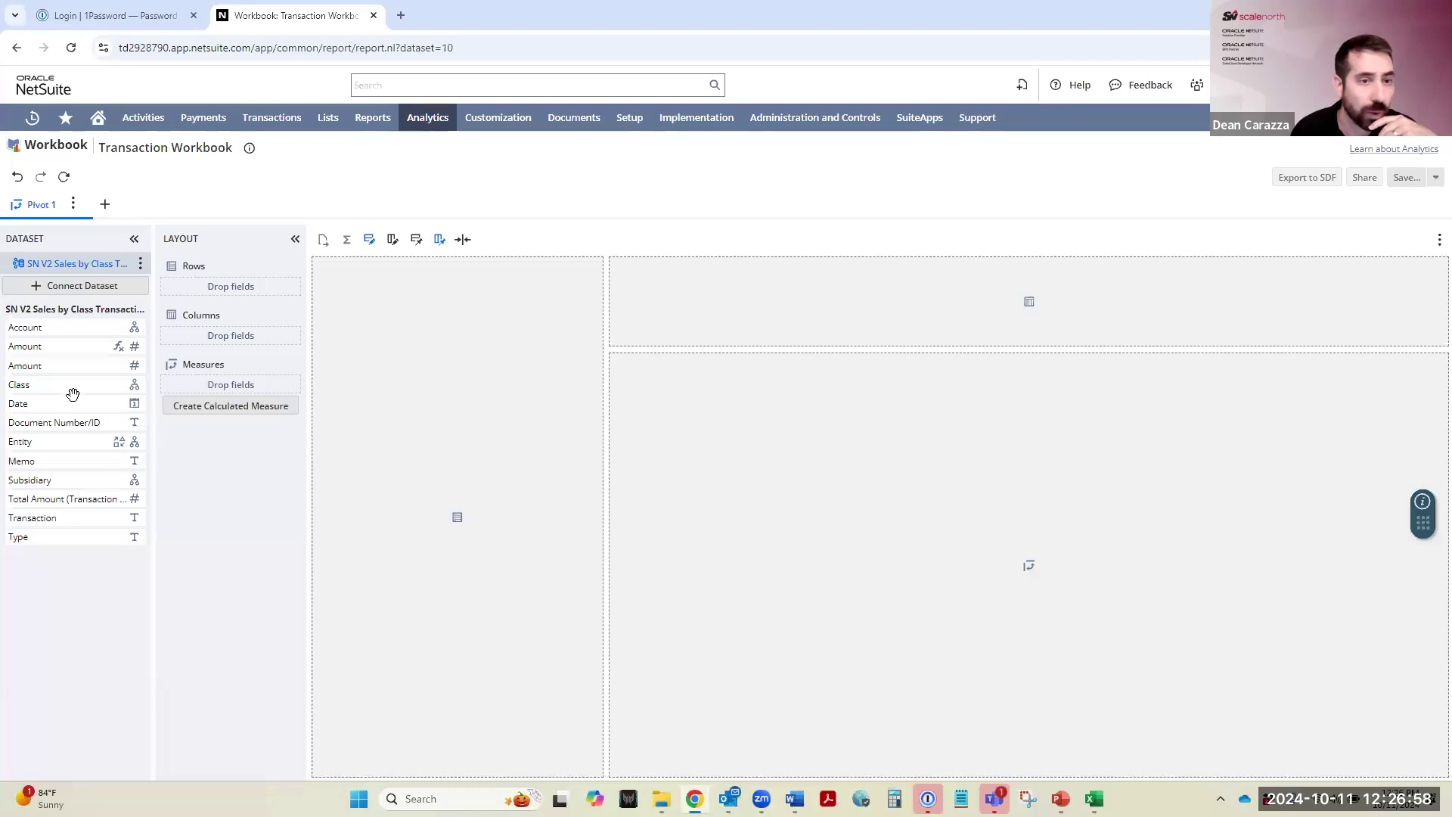
Build the pivot with Account and Entity as rows, Class as columns and Amount (Sum) as measure.
left_click_drag(43, 327, 227, 331)
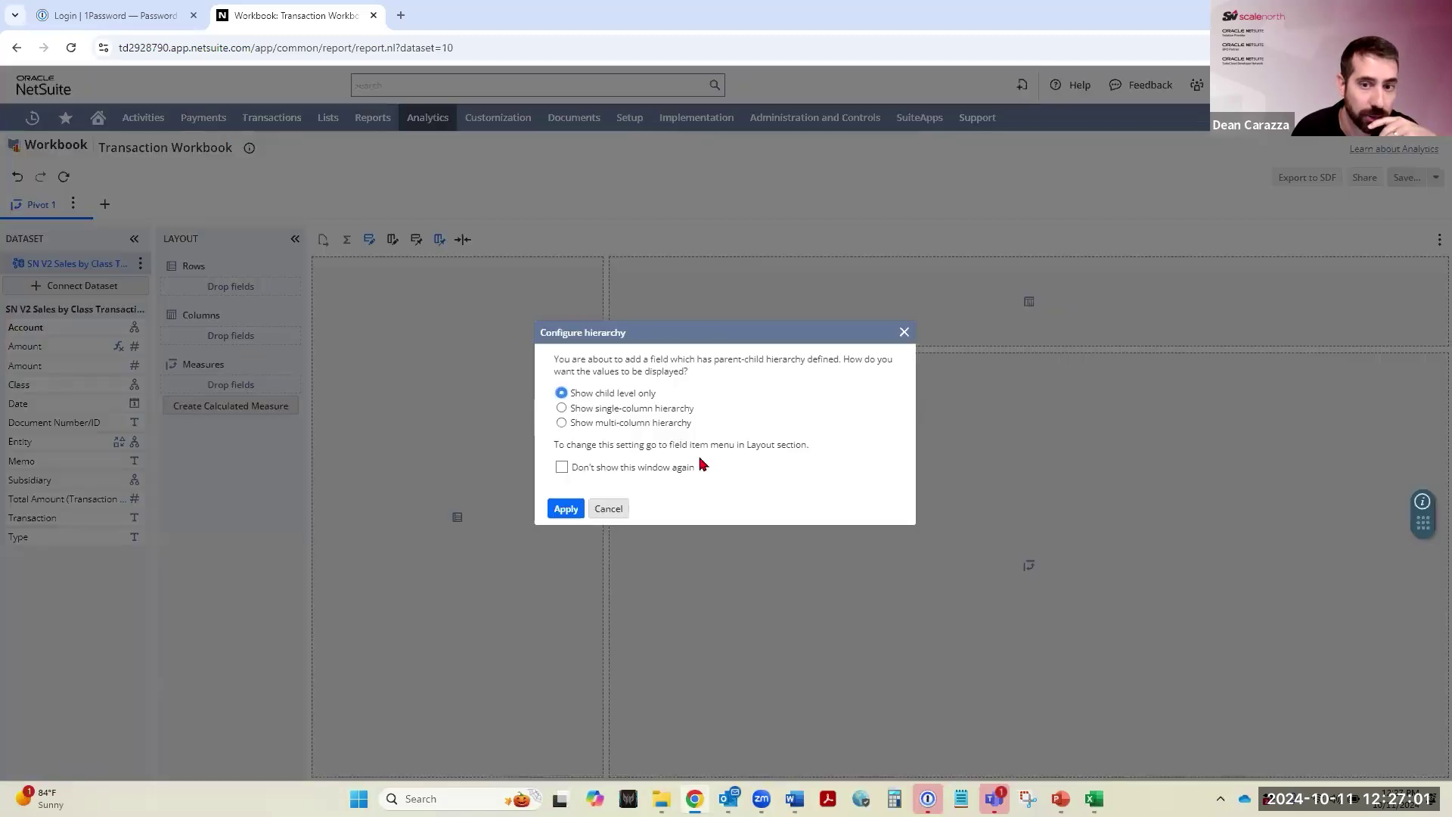
left_click(567, 508)
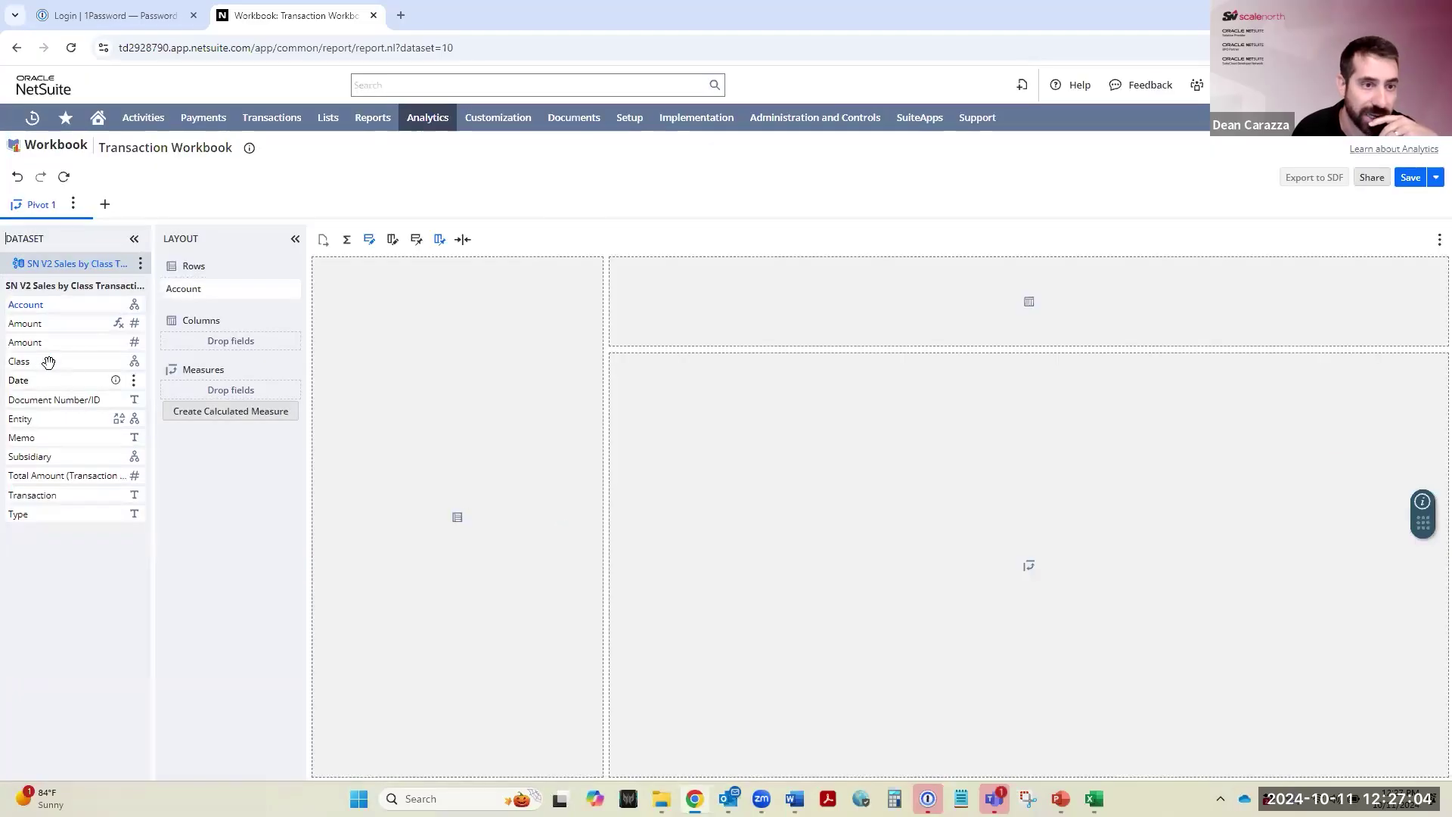
left_click_drag(43, 421, 189, 304)
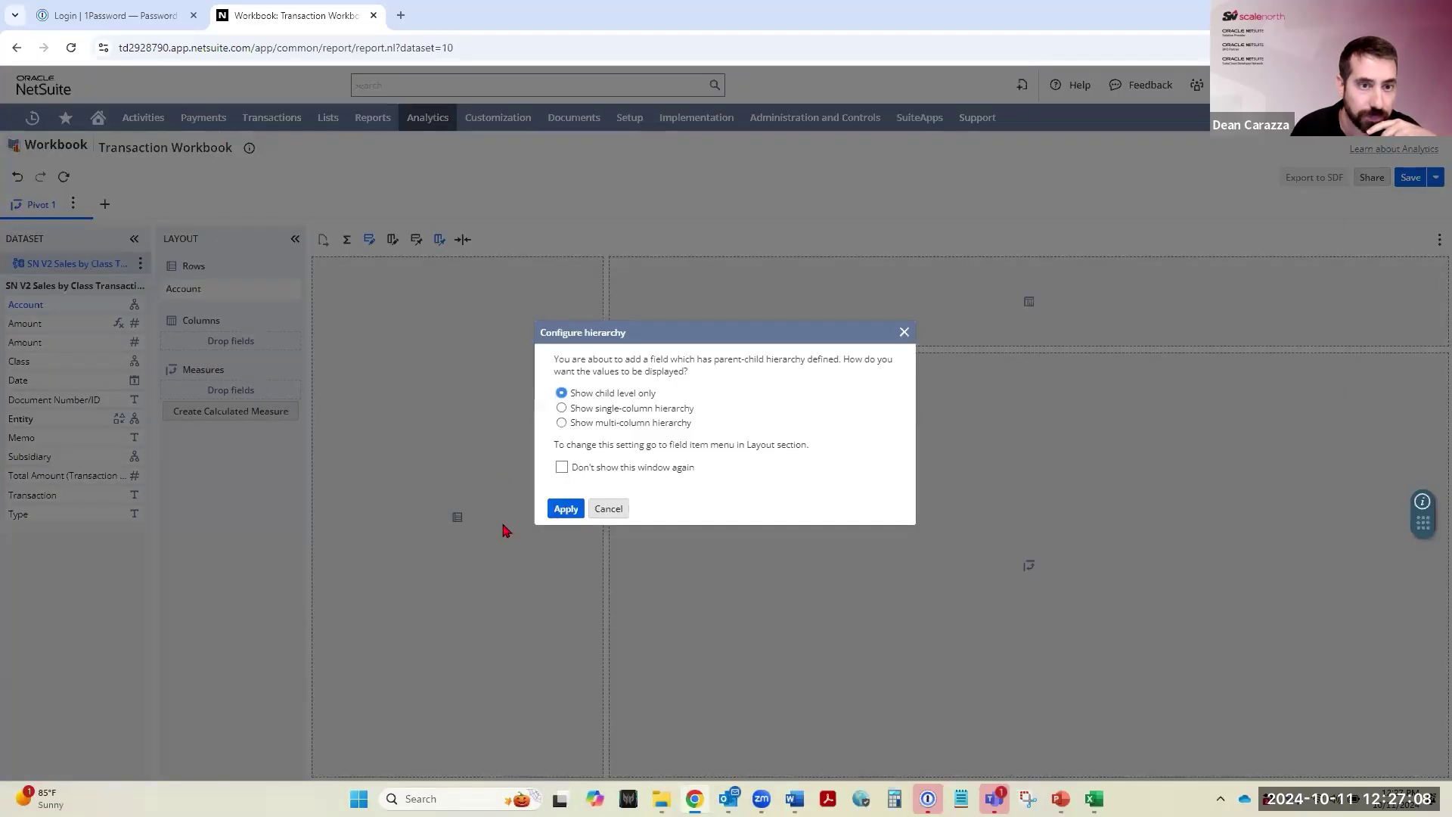
left_click(566, 509)
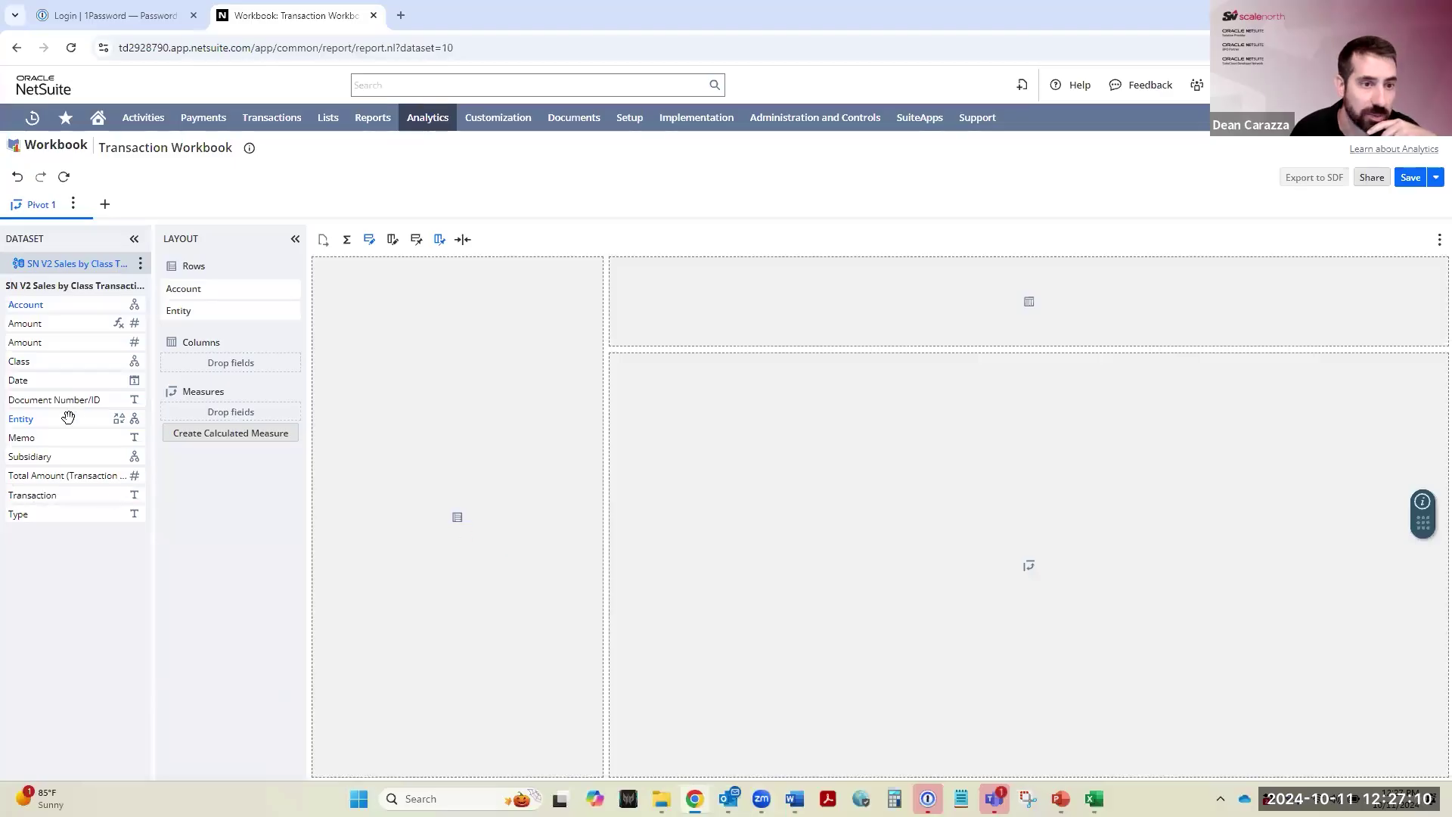
left_click_drag(22, 361, 219, 364)
left_click(566, 509)
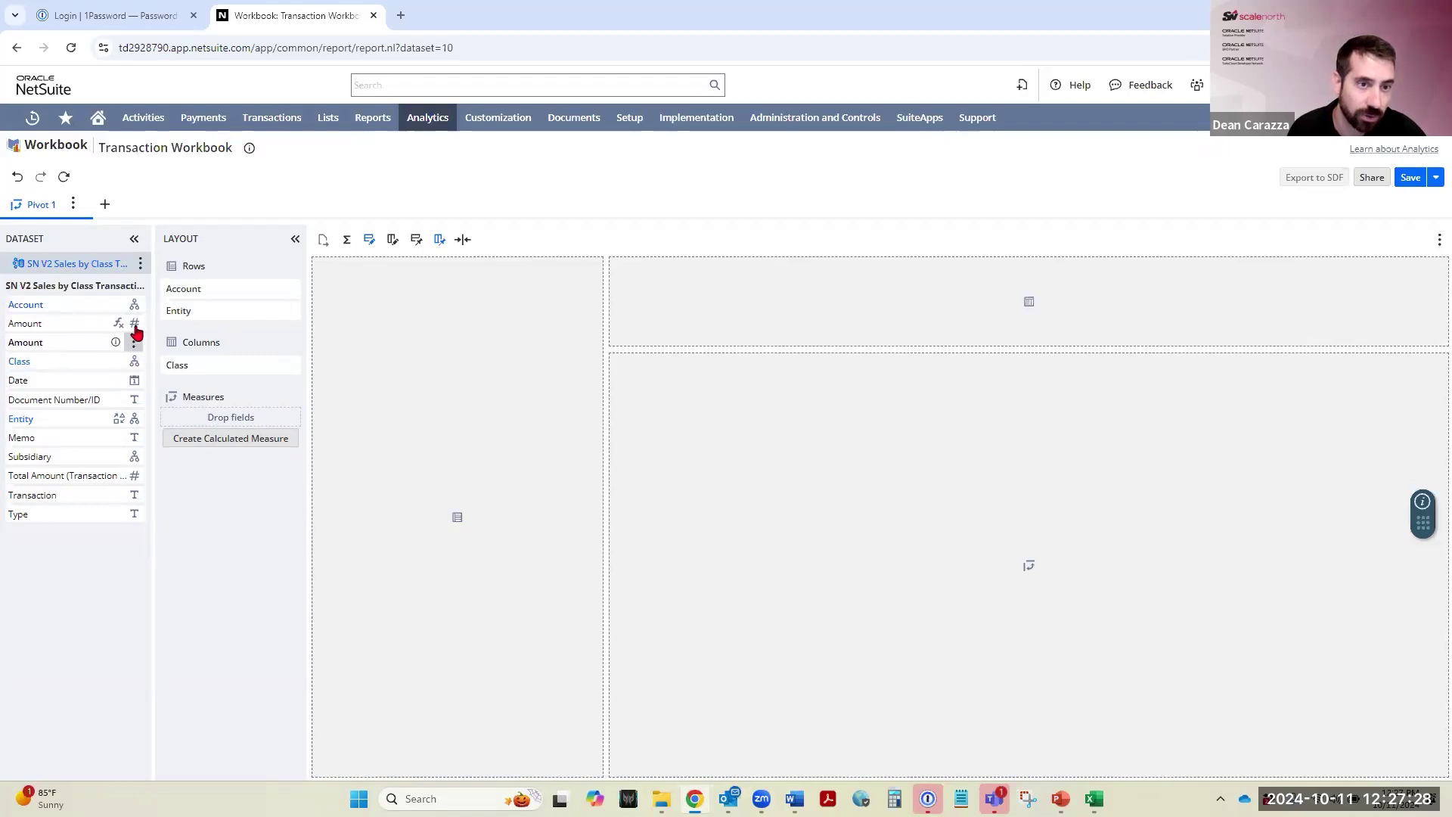
left_click_drag(67, 326, 221, 422)
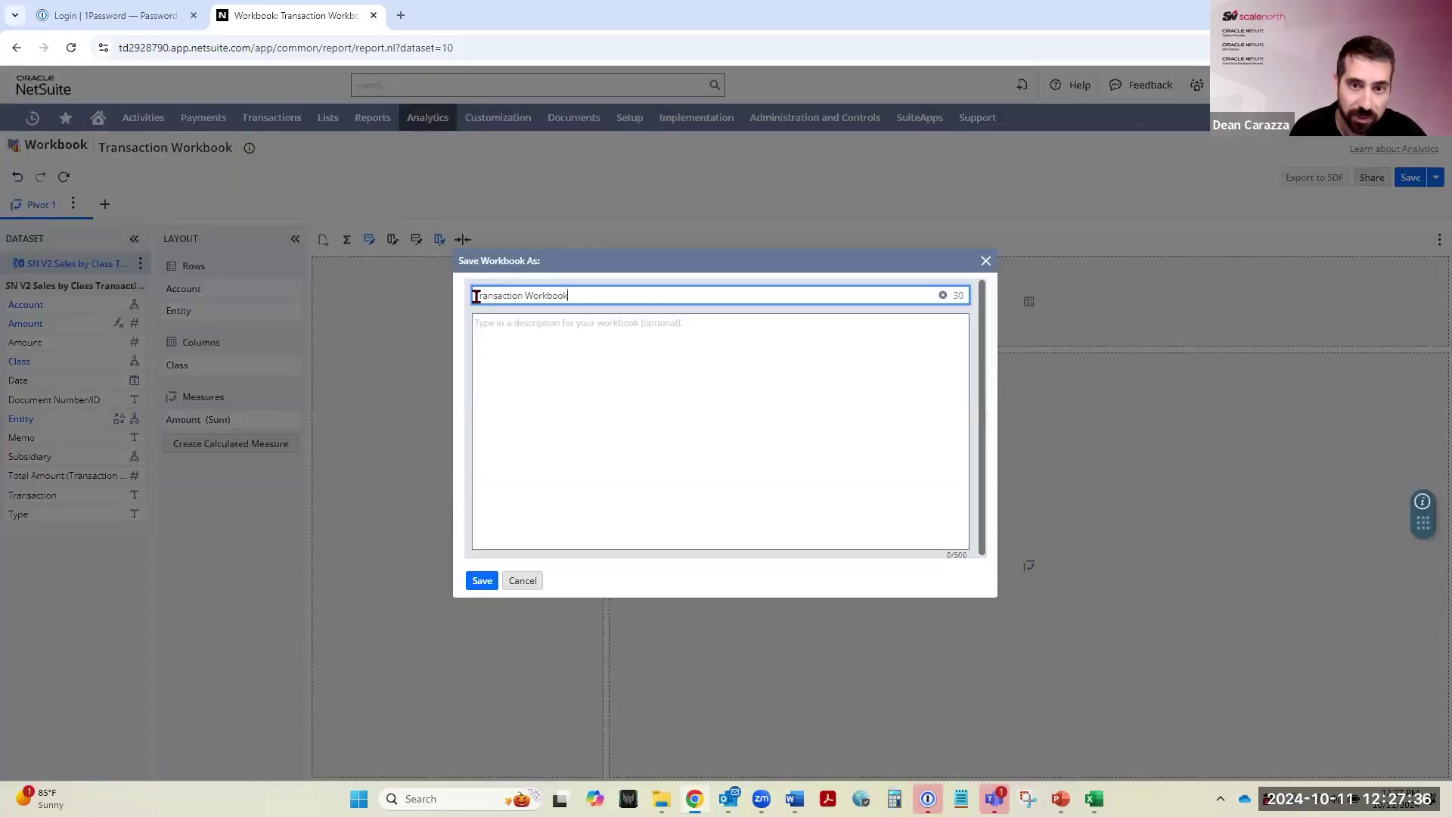
Save the workbook as 'SN V2 Sales by Class Pivot Transaction Workbook'.
type("SN V2")
type(" Sales by Cla")
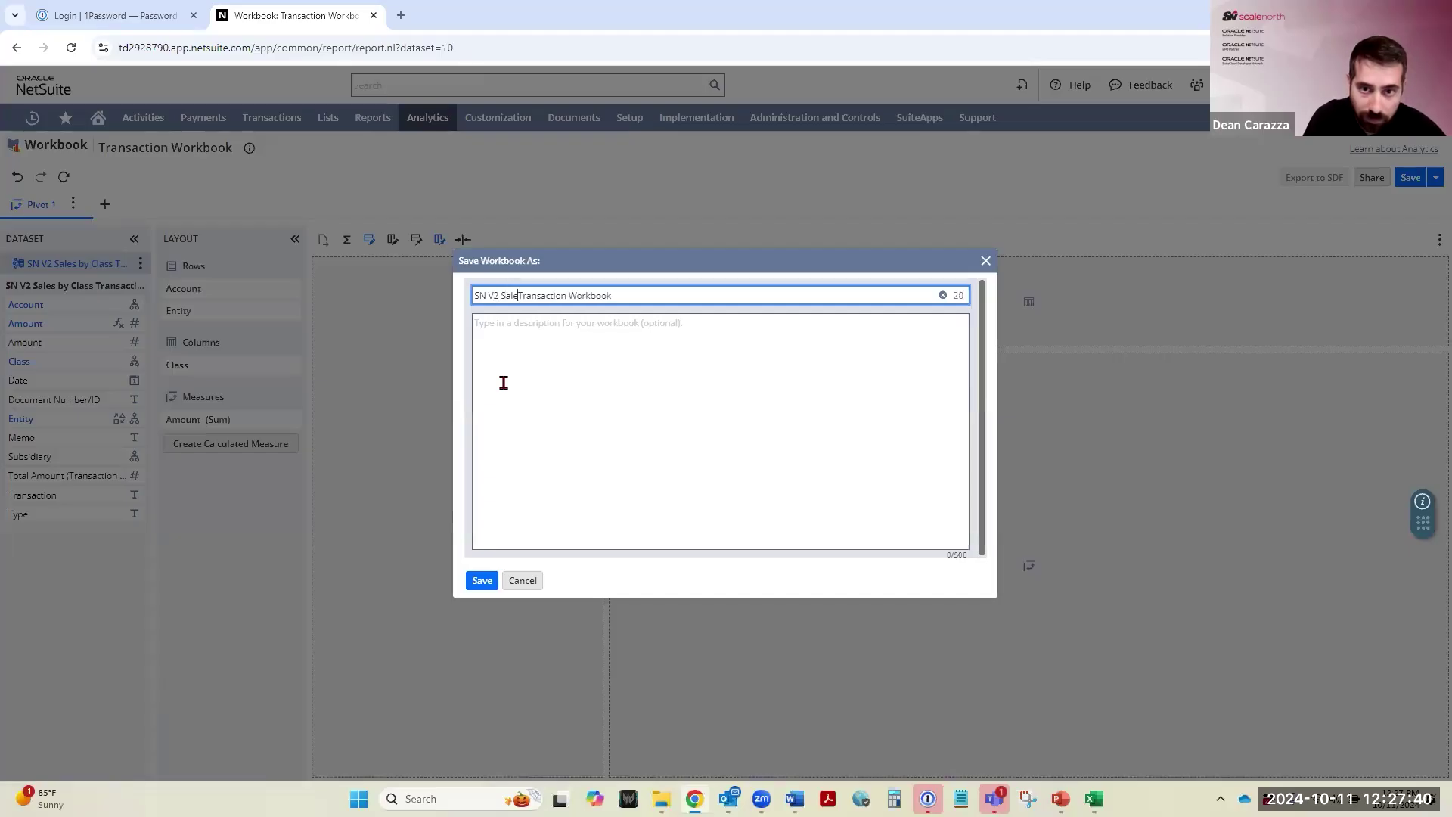
type("ss Pivot")
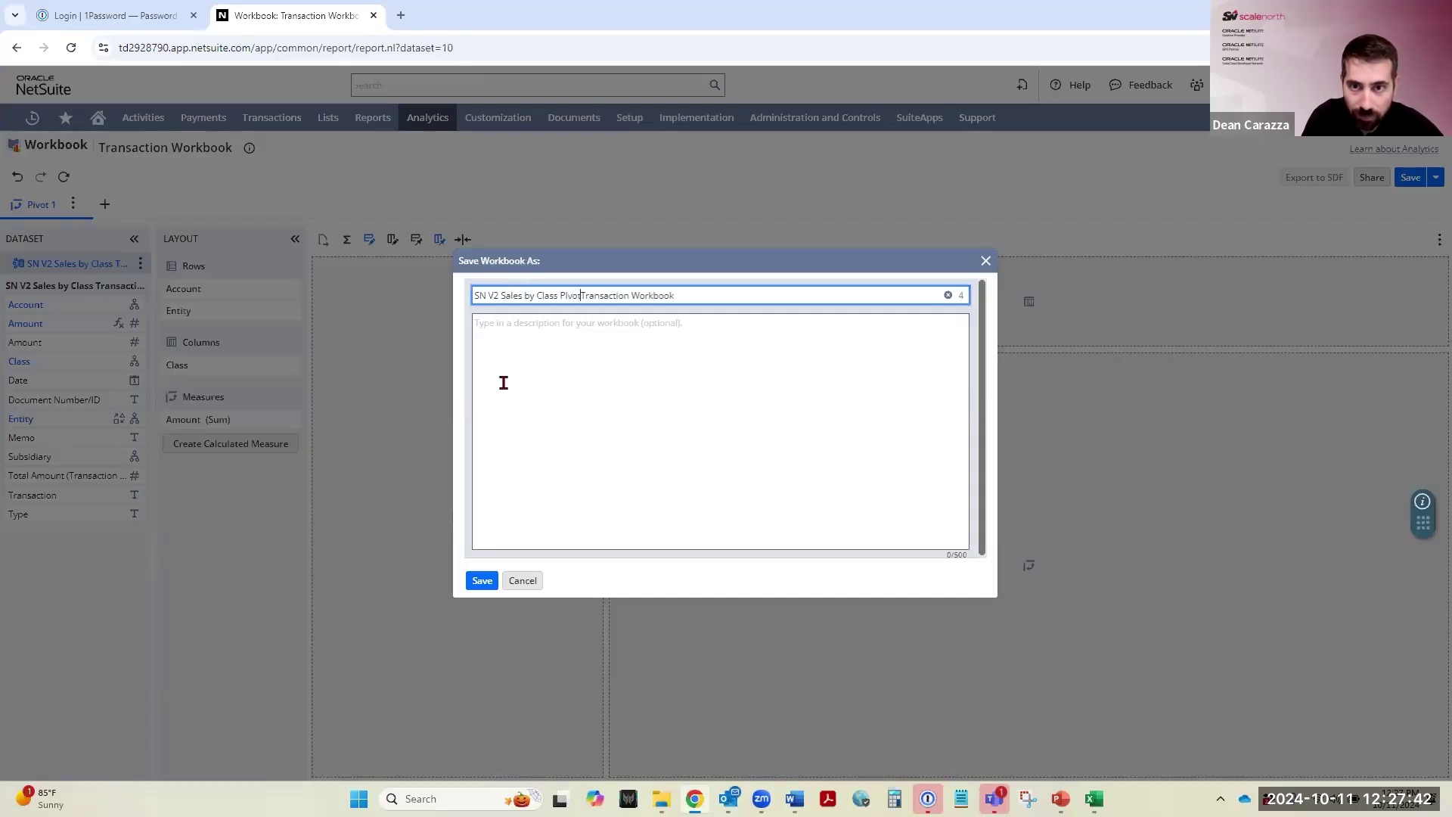
left_click(481, 581)
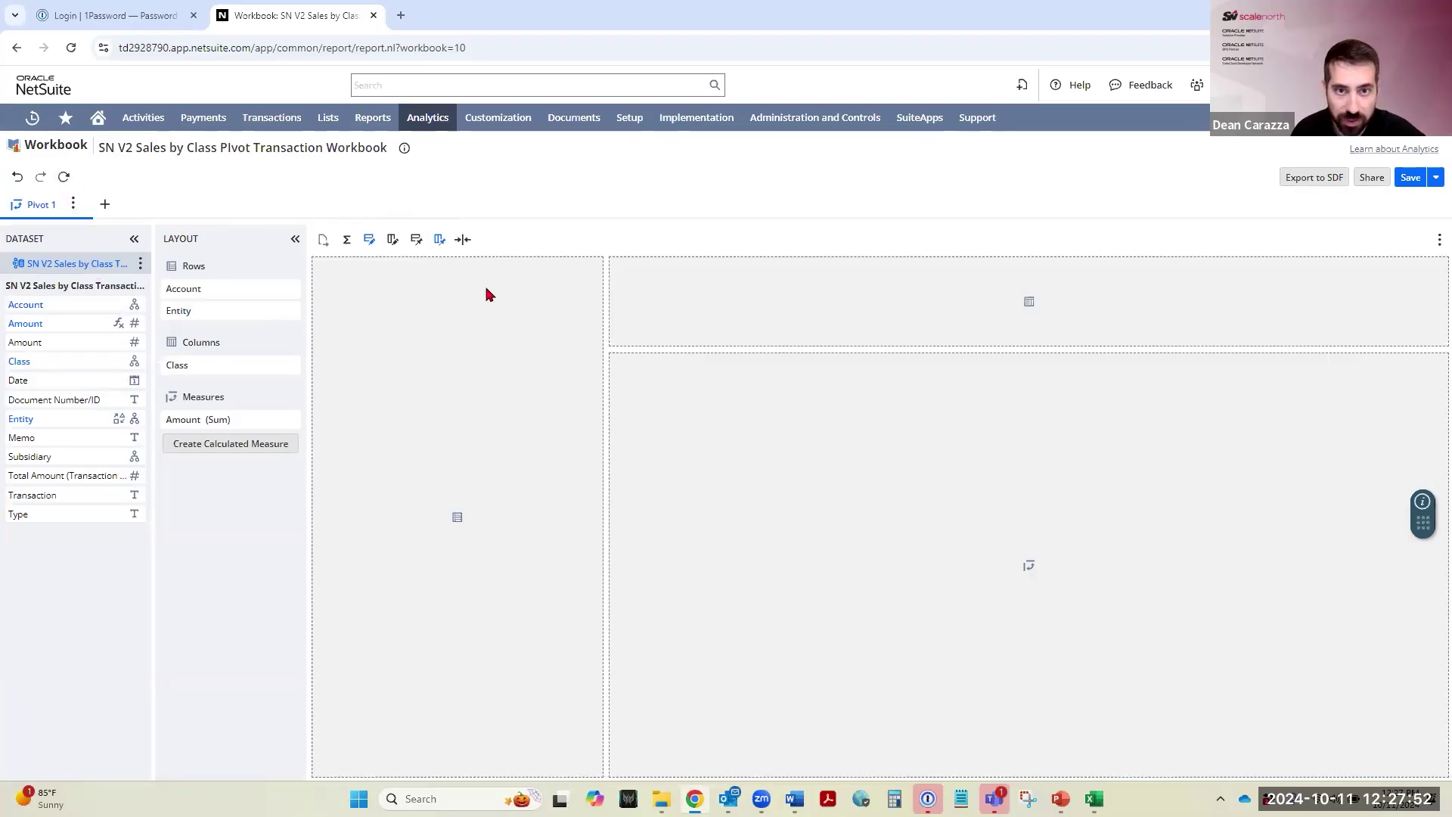
Load the pivot results and collapse the three account rows to hide entities.
left_click(64, 180)
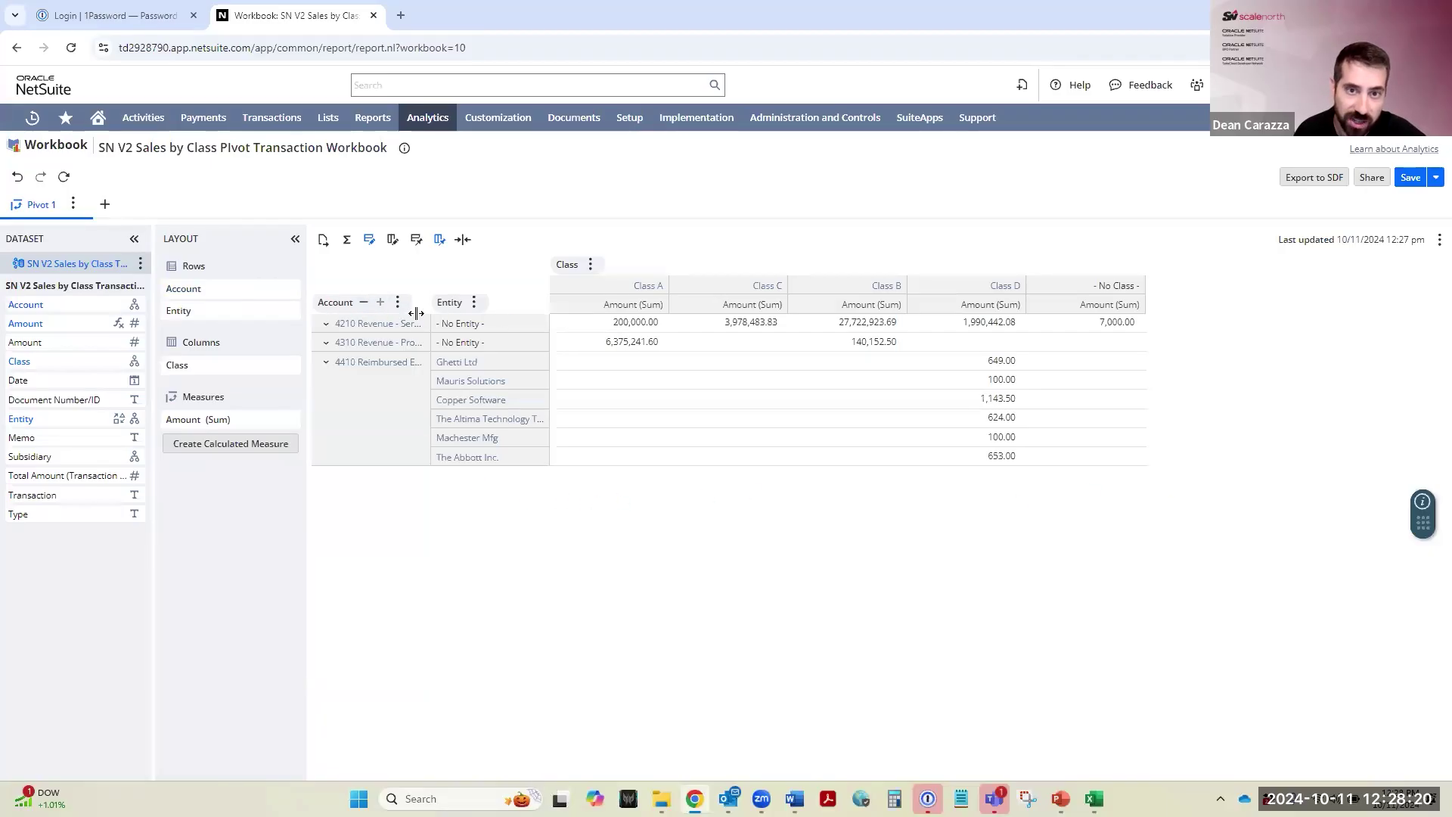
left_click(363, 302)
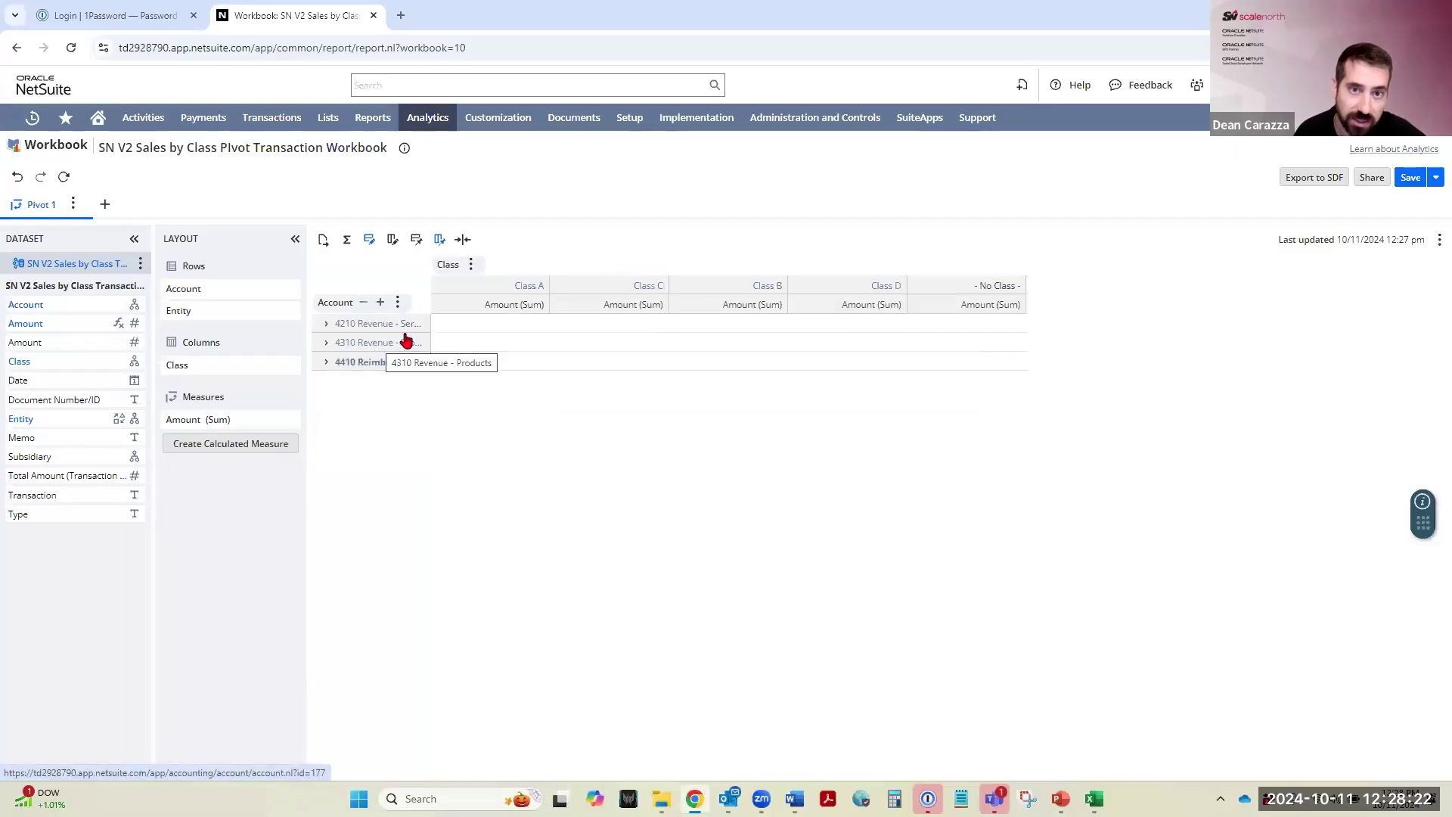
Add row totals at the bottom and a Grand Total column across the classes.
left_click(348, 241)
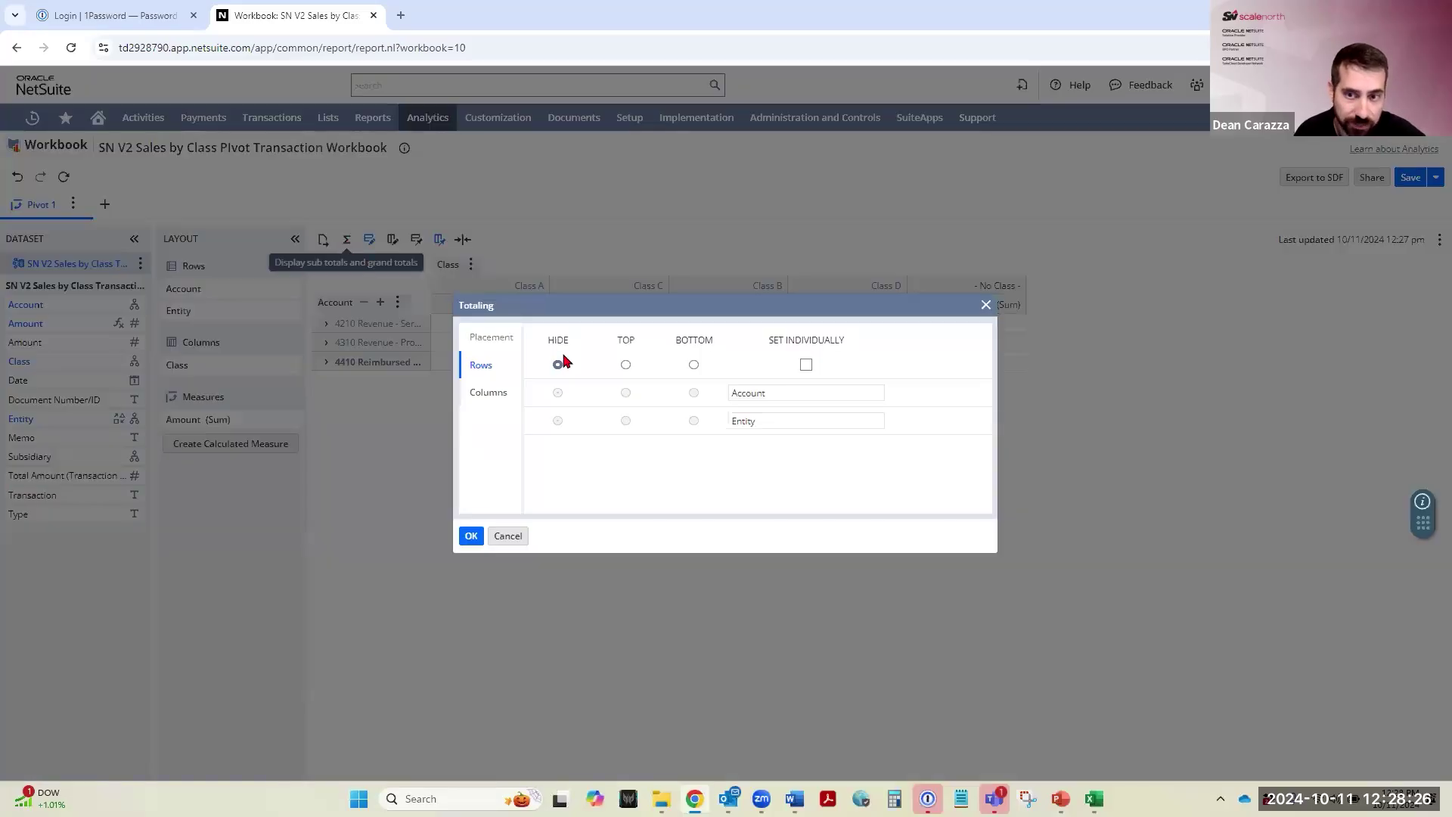
left_click(694, 366)
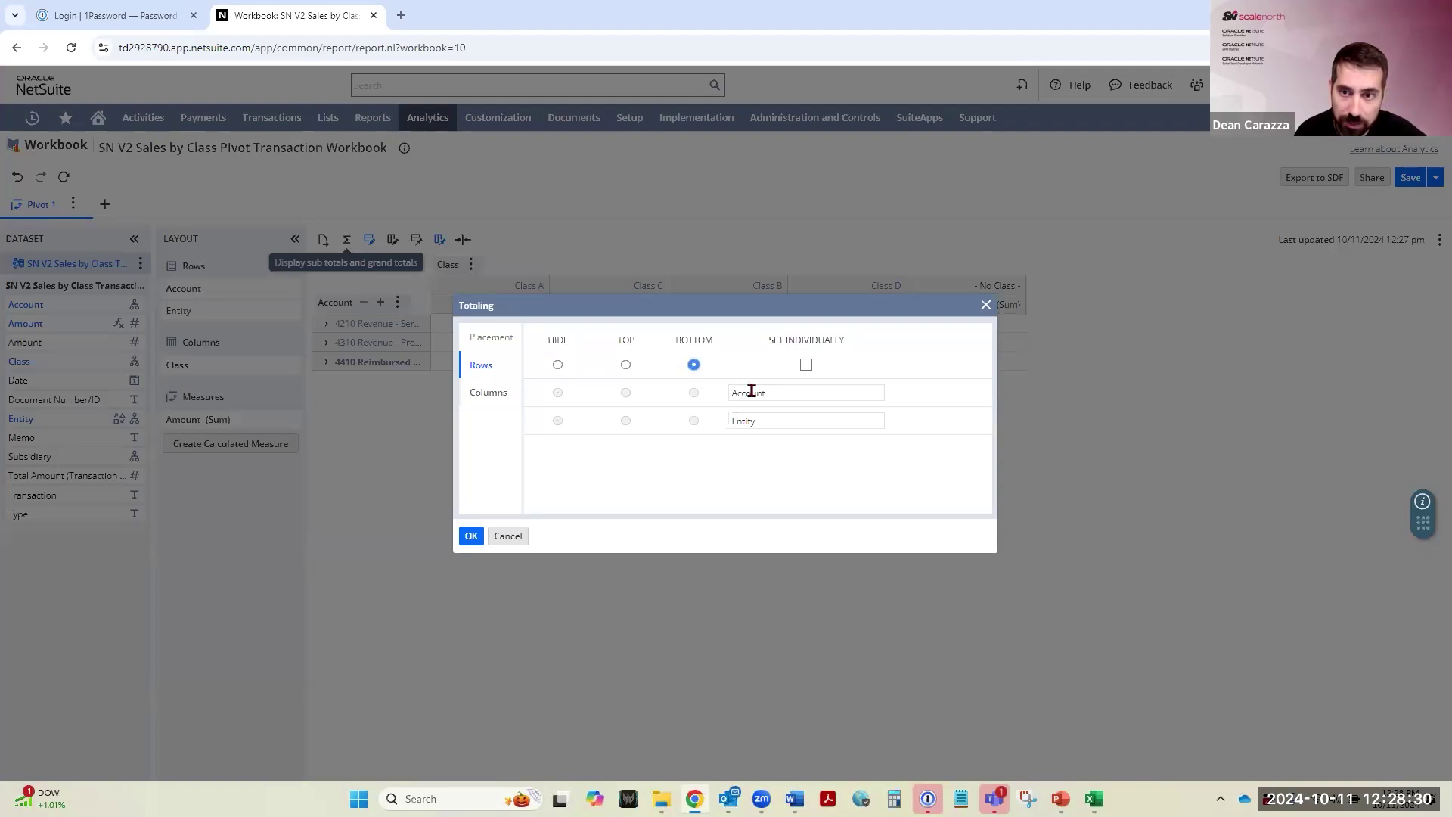
left_click(470, 539)
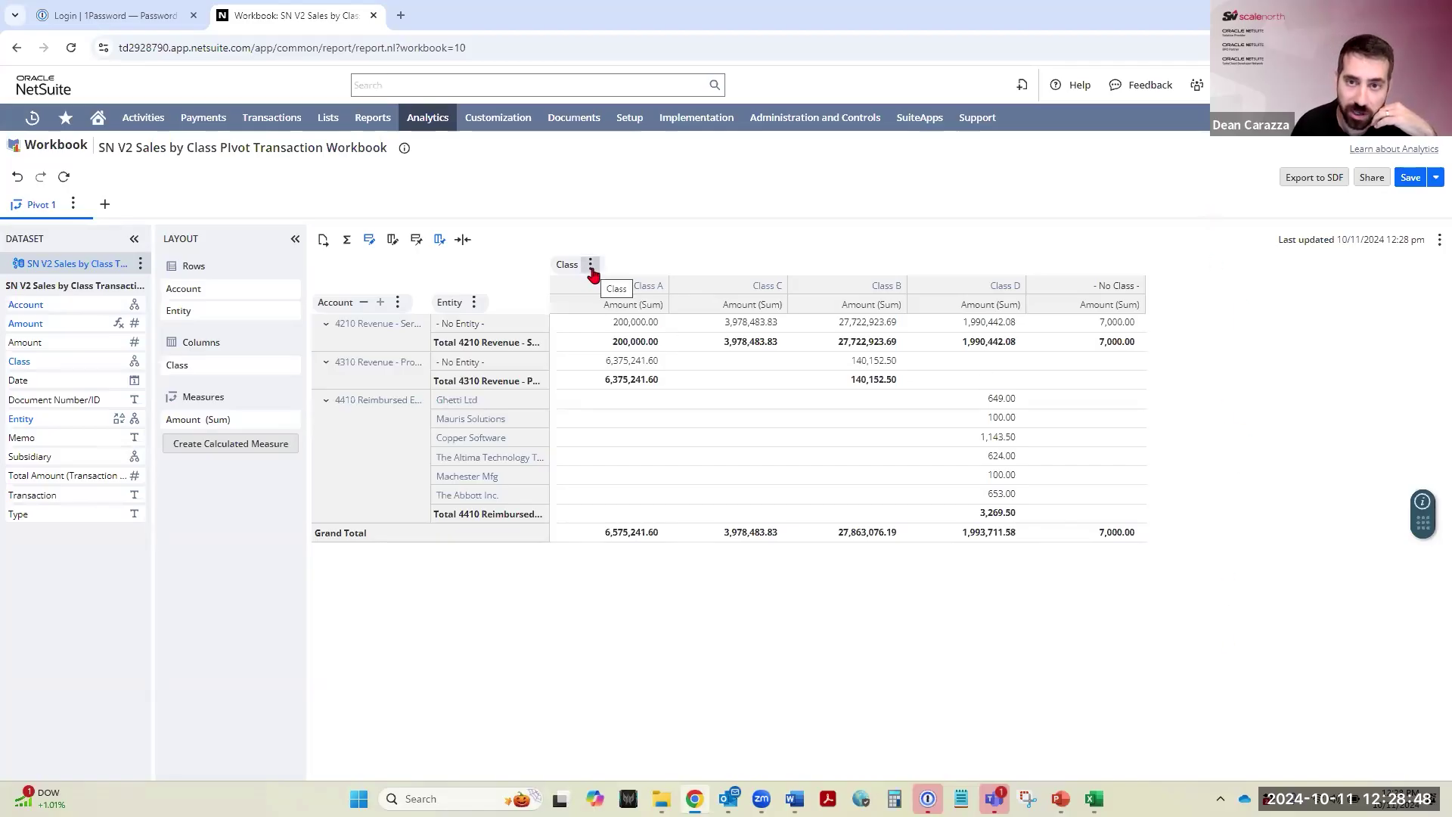
left_click(591, 266)
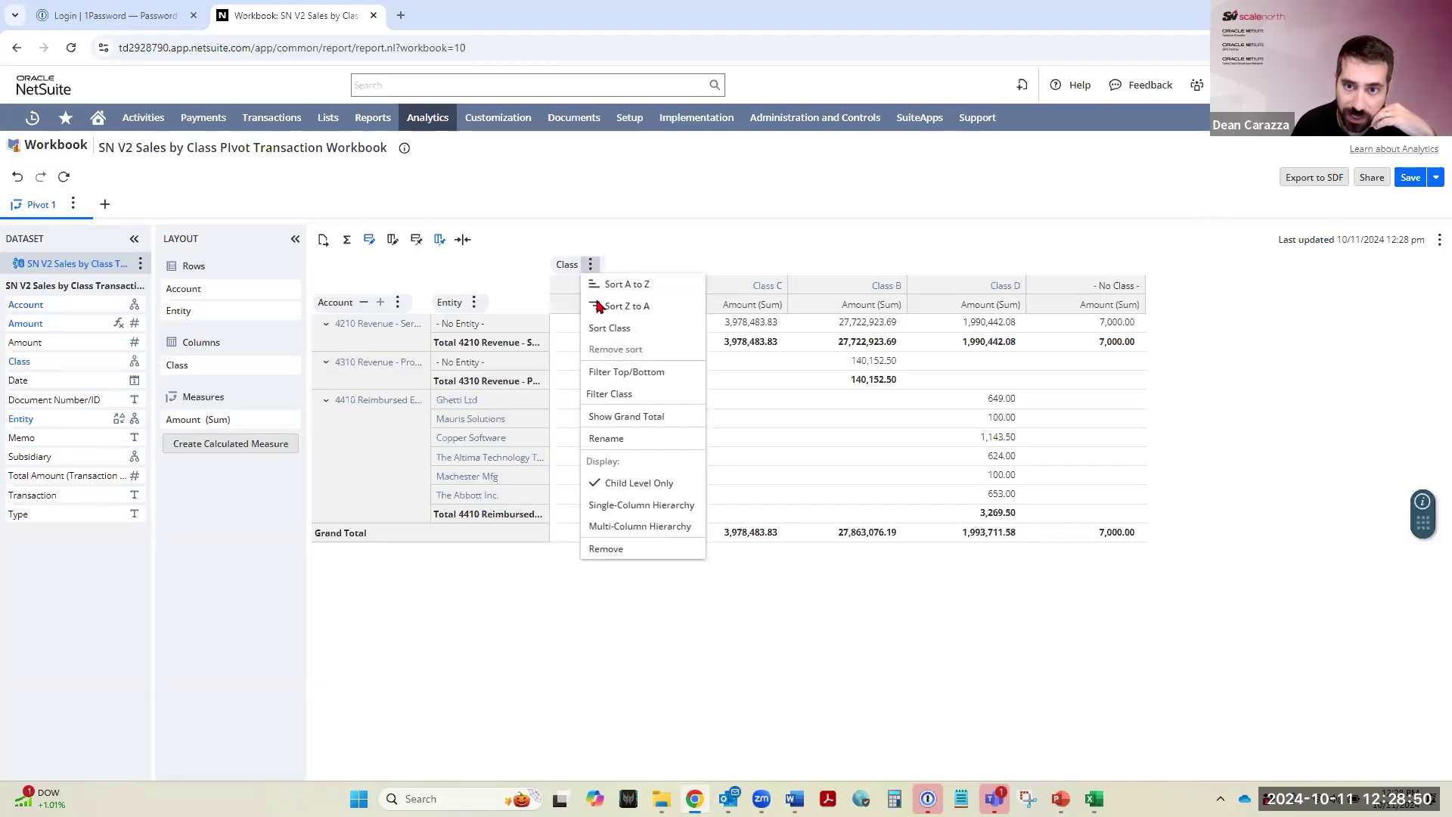
left_click(637, 425)
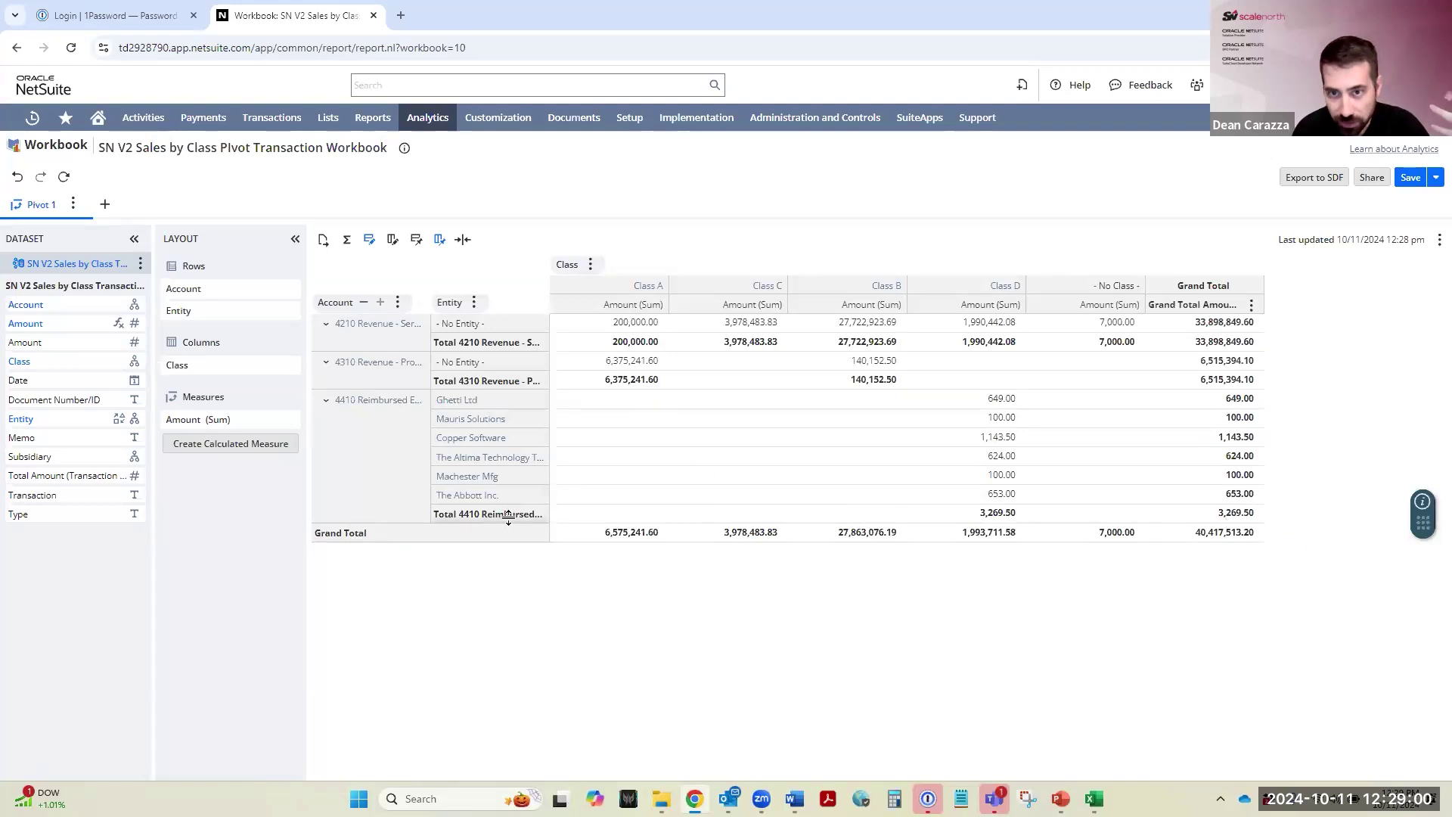
Save the workbook, rename the Amount (Sum) measure to Amount, and refresh the pivot.
left_click(1408, 178)
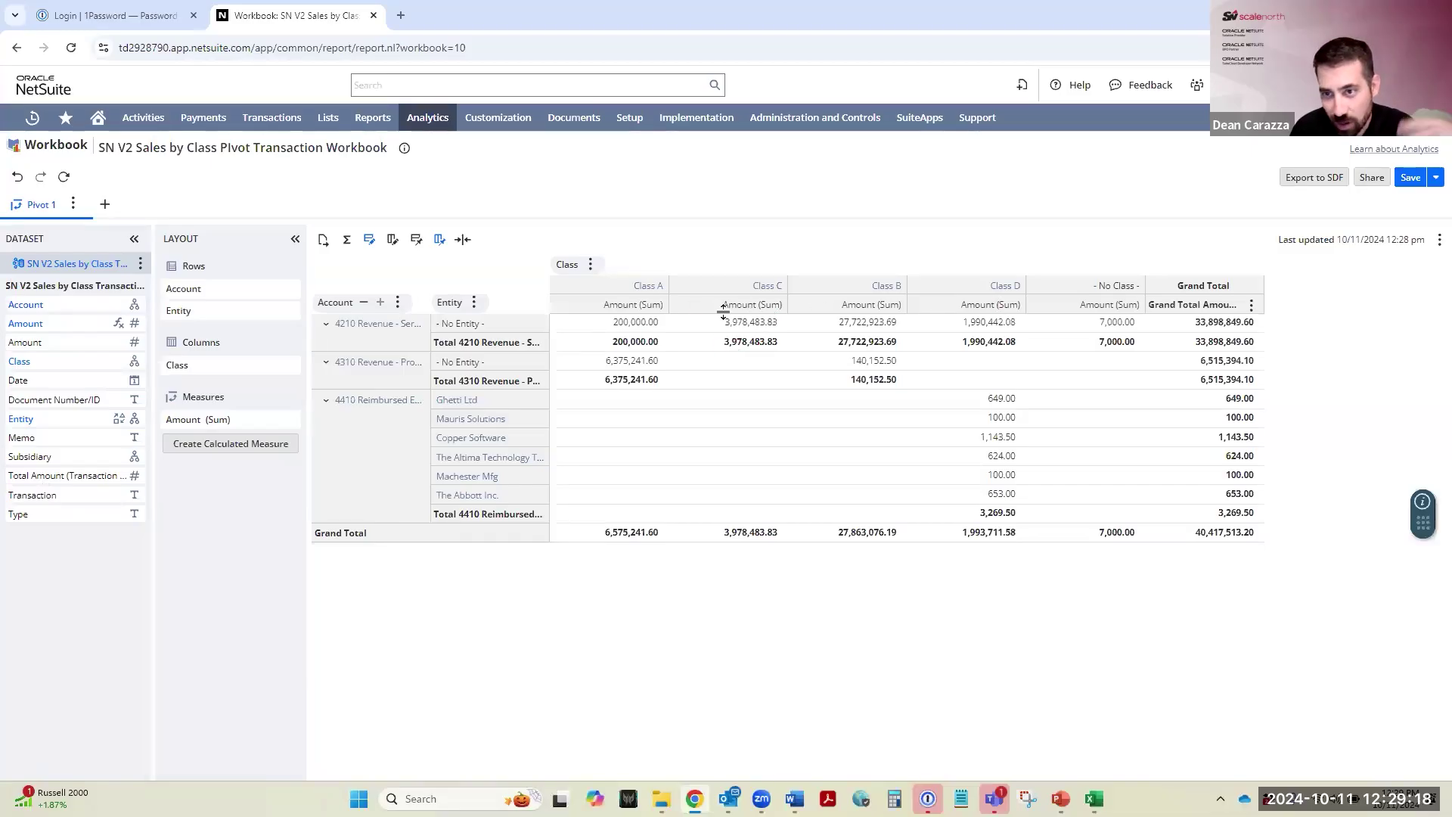
left_click(290, 421)
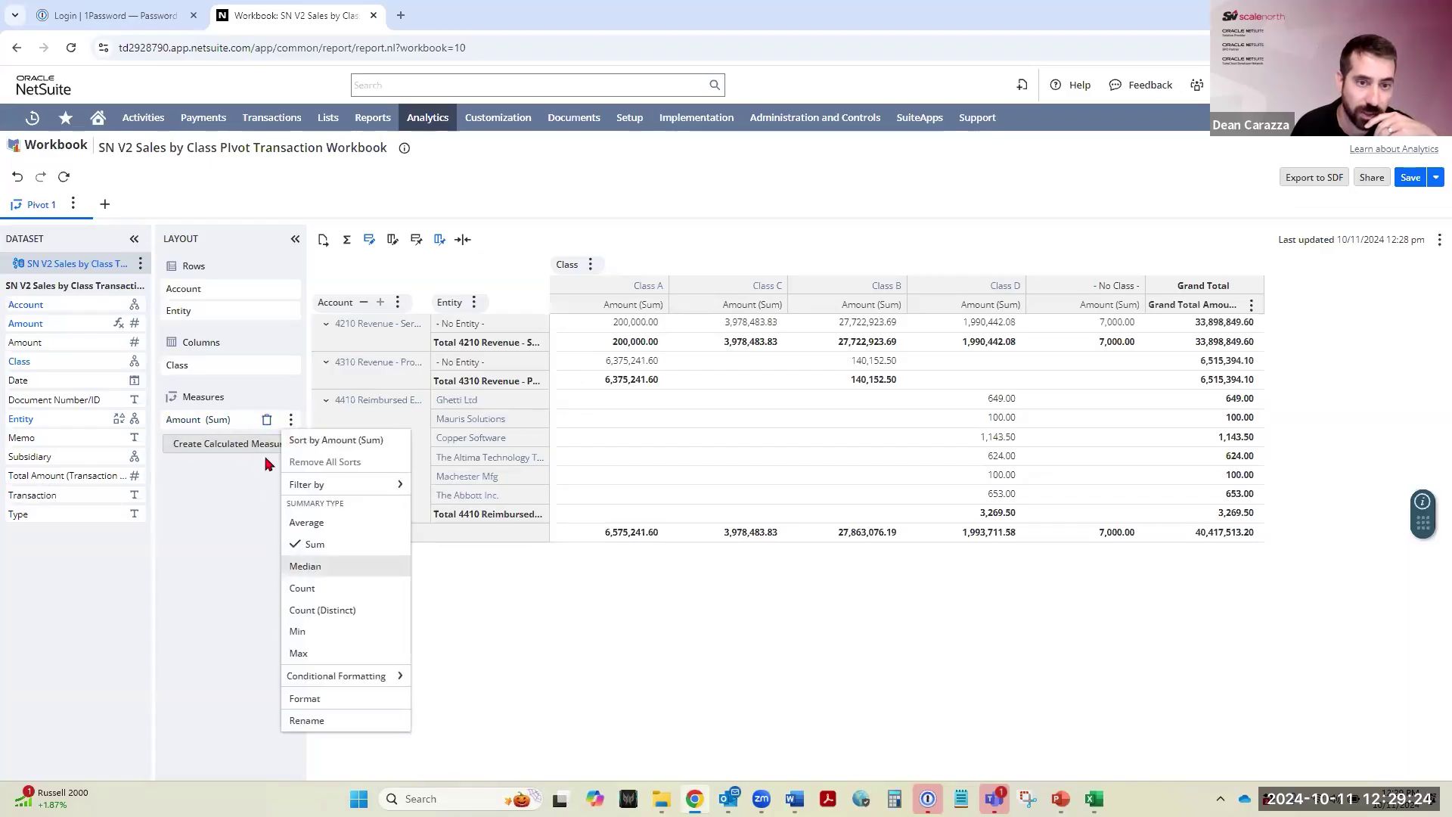
left_click(307, 721)
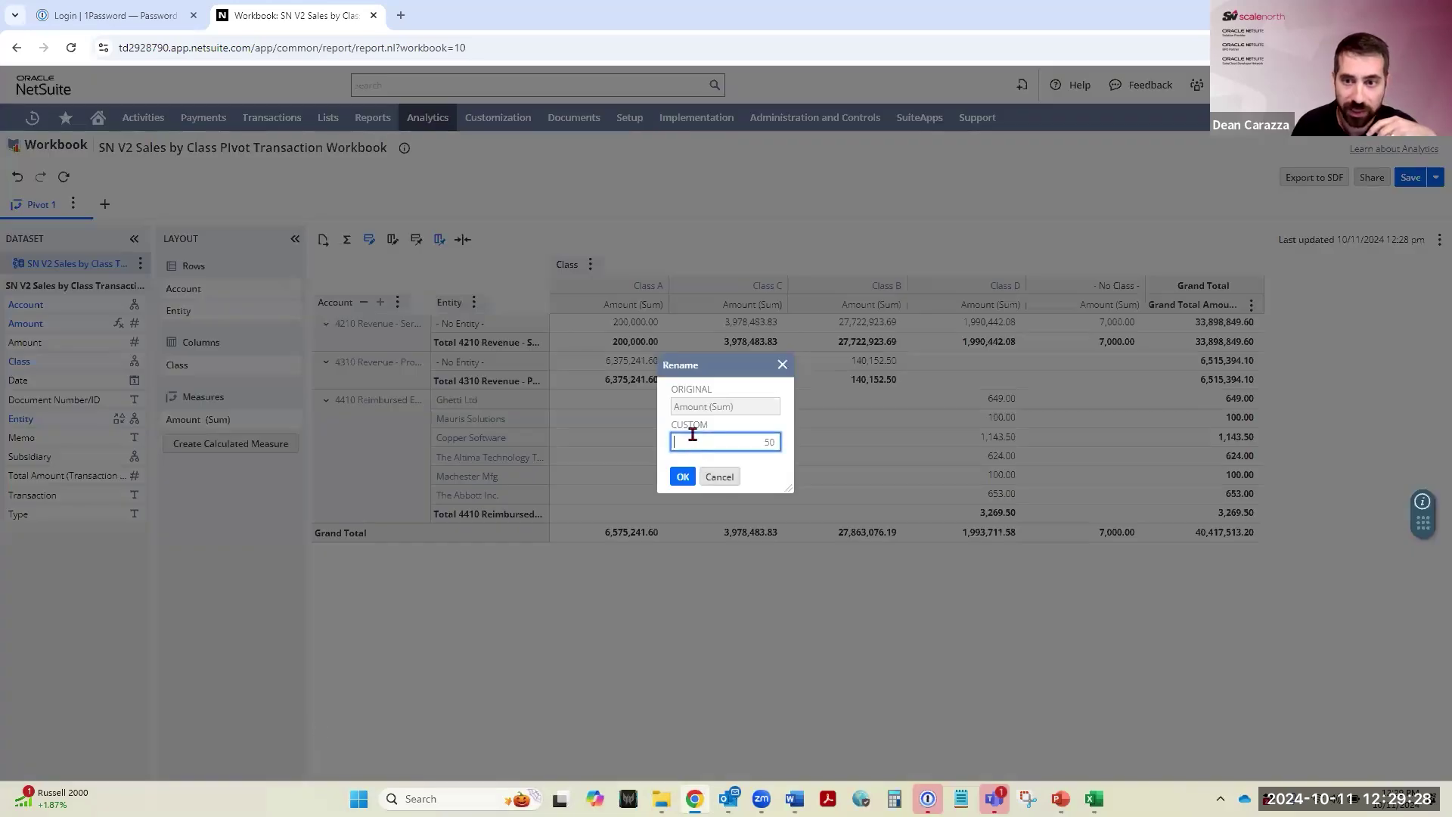
type("Amount")
left_click(682, 477)
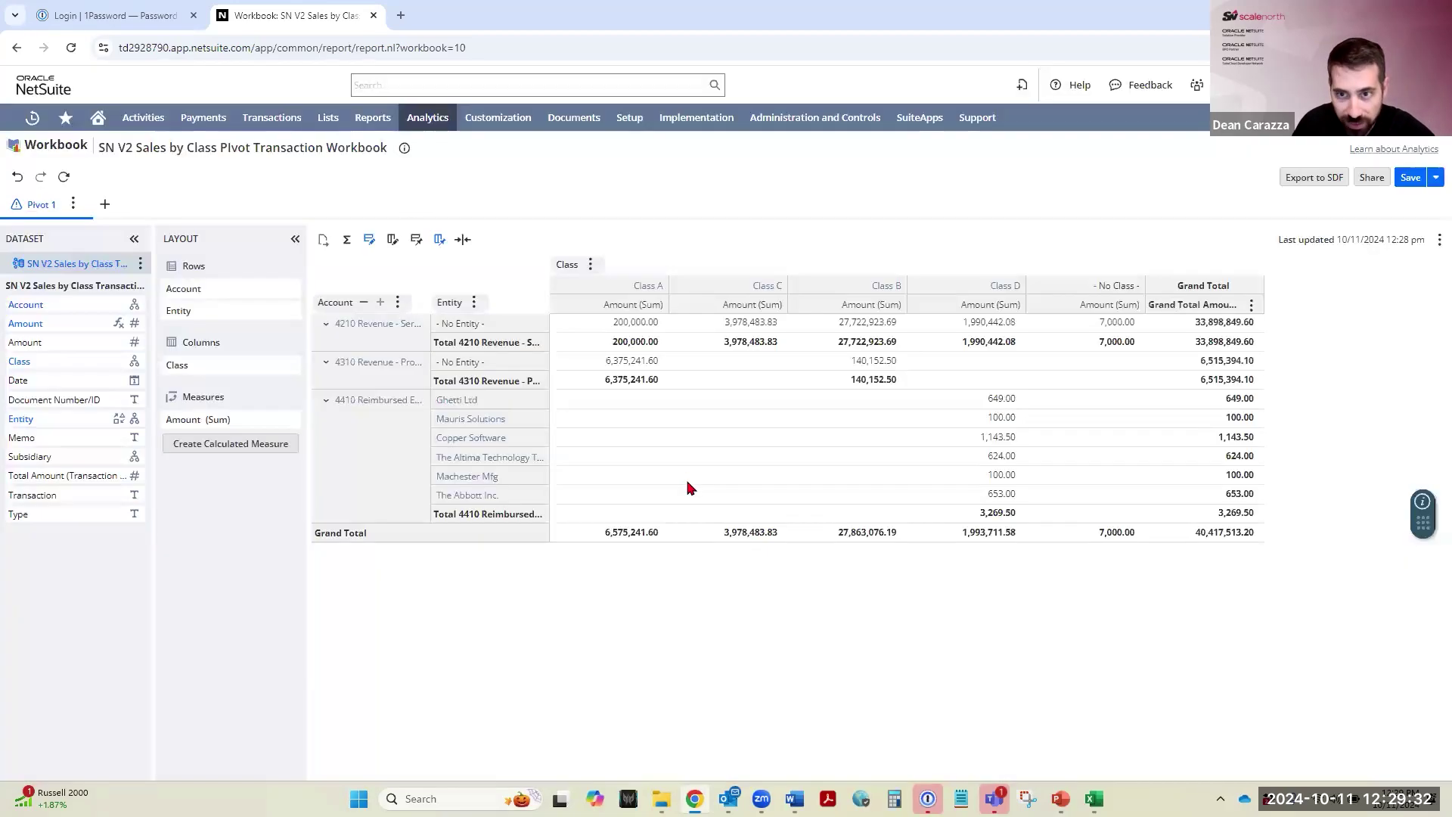
left_click(77, 269)
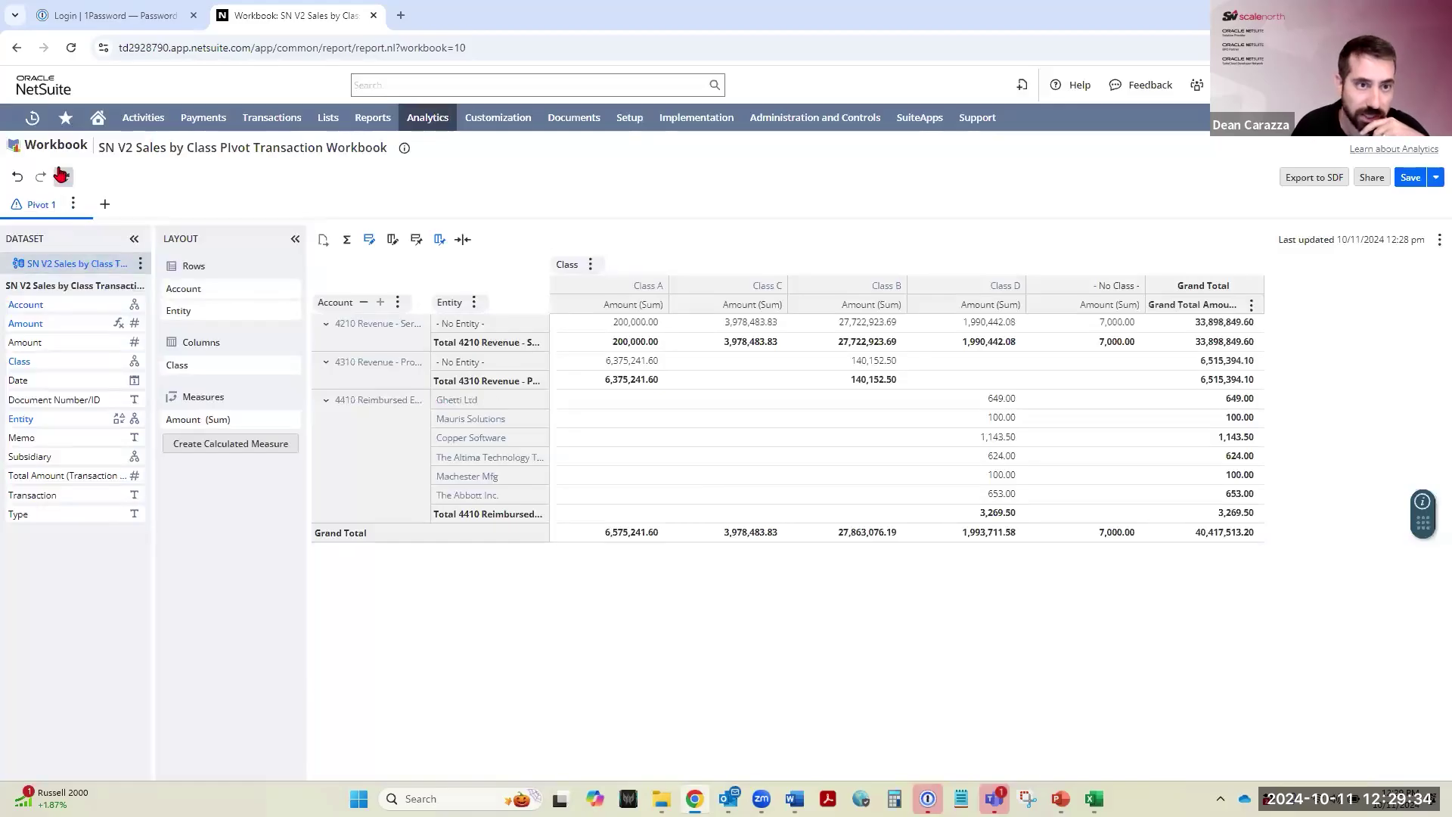
left_click(63, 176)
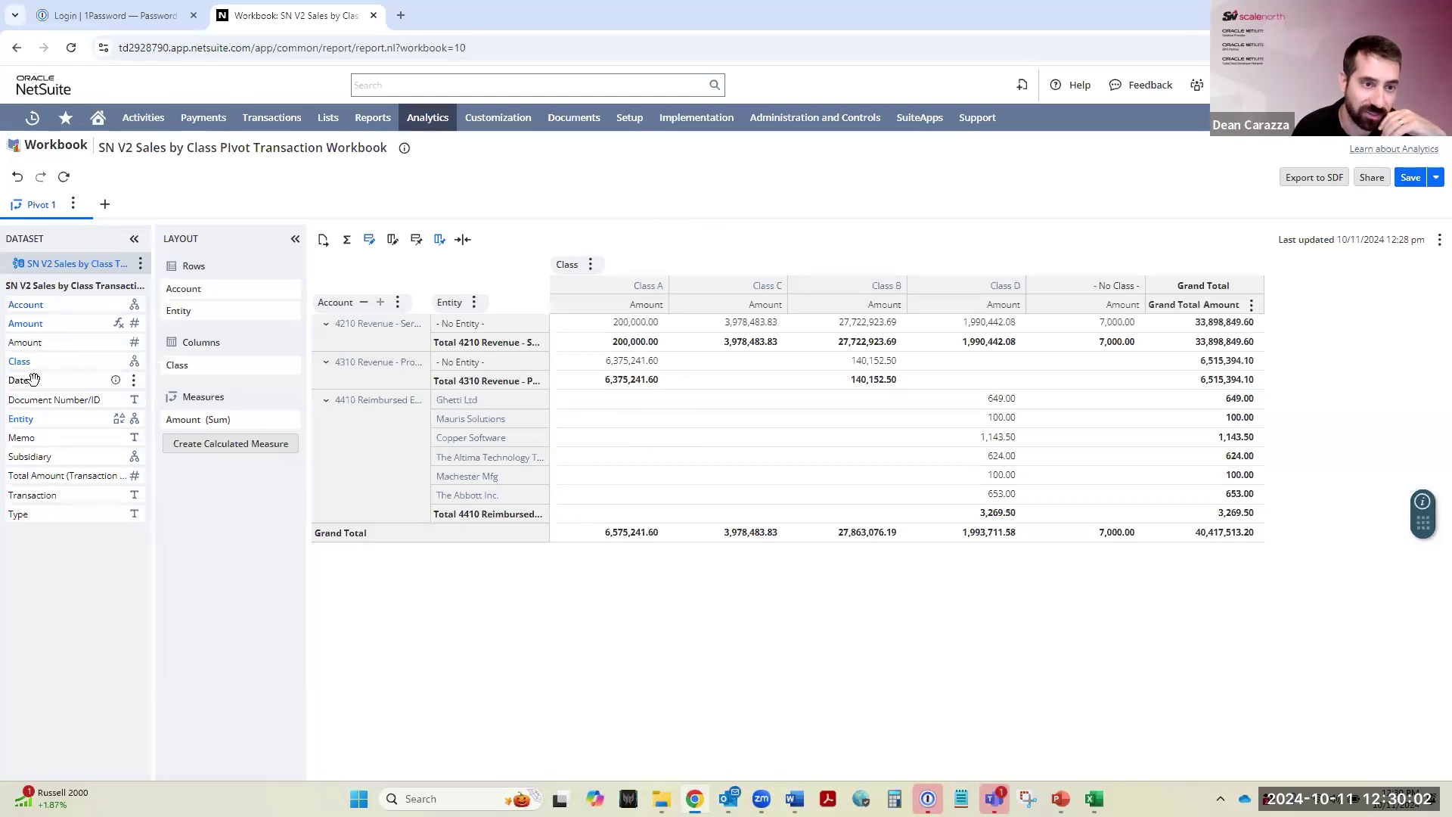
Filter Date to the 'this year to date' range and refresh the pivot results.
left_click(132, 381)
mouse_move(162, 465)
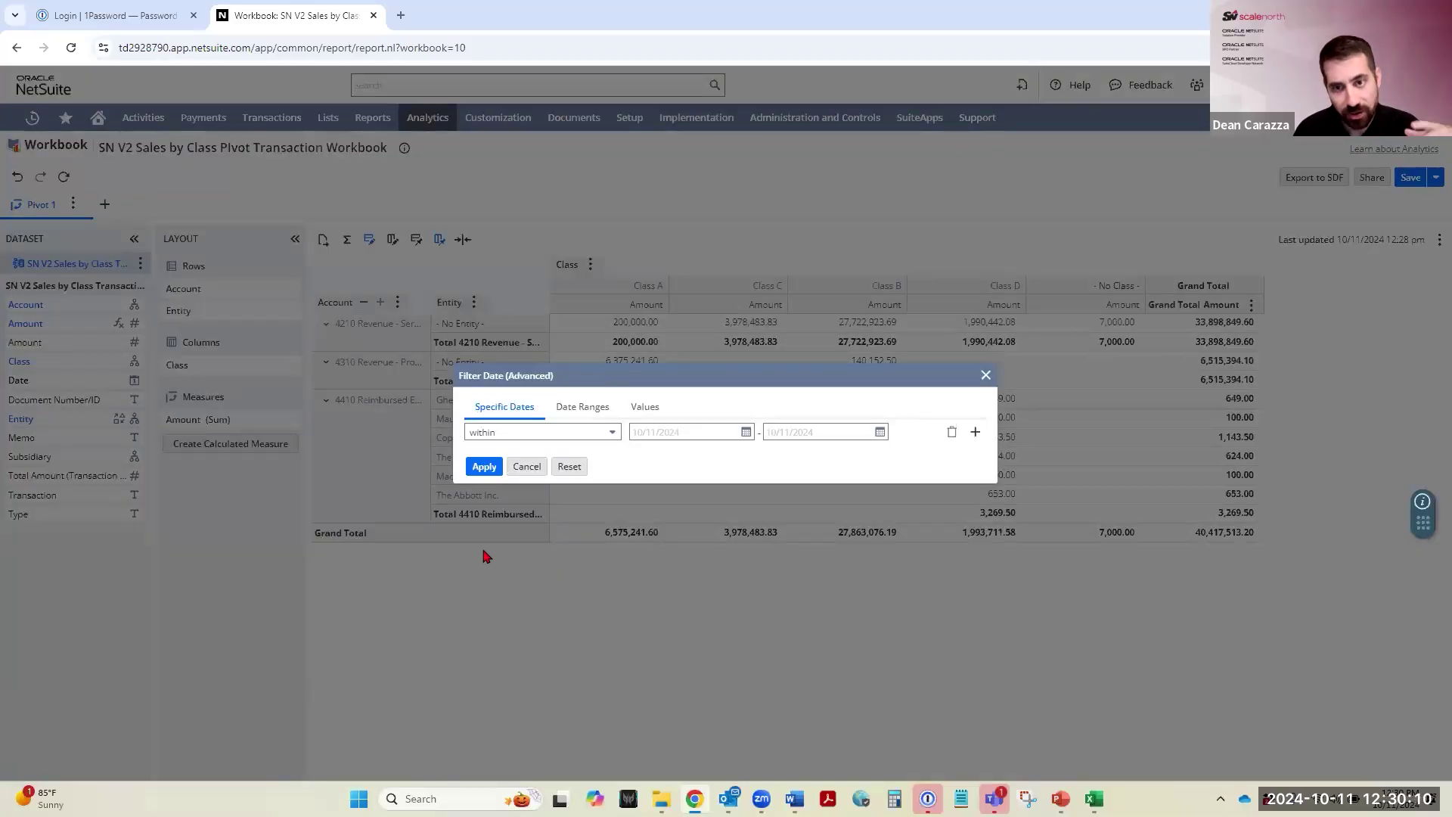
left_click(594, 415)
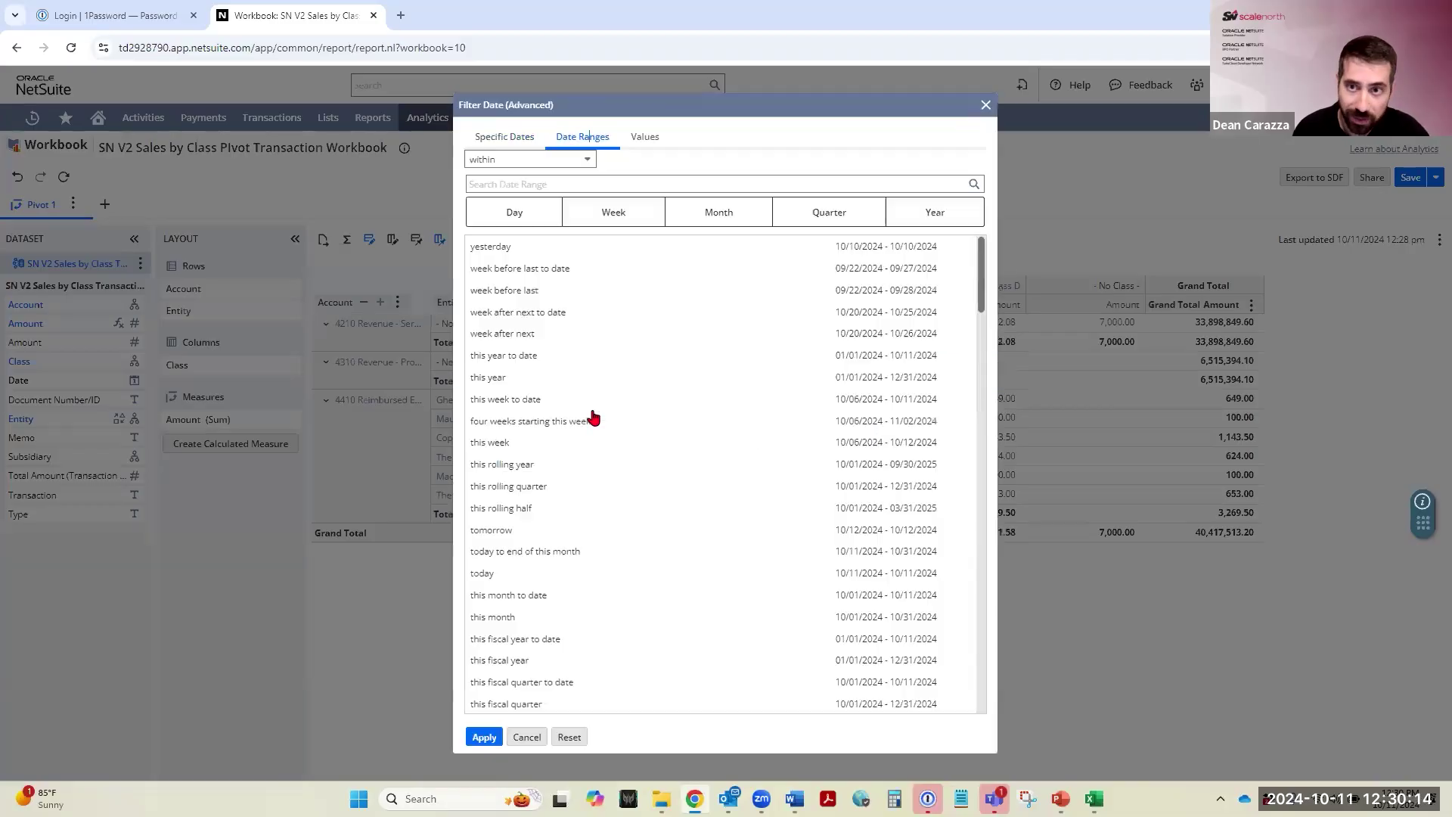
left_click(936, 215)
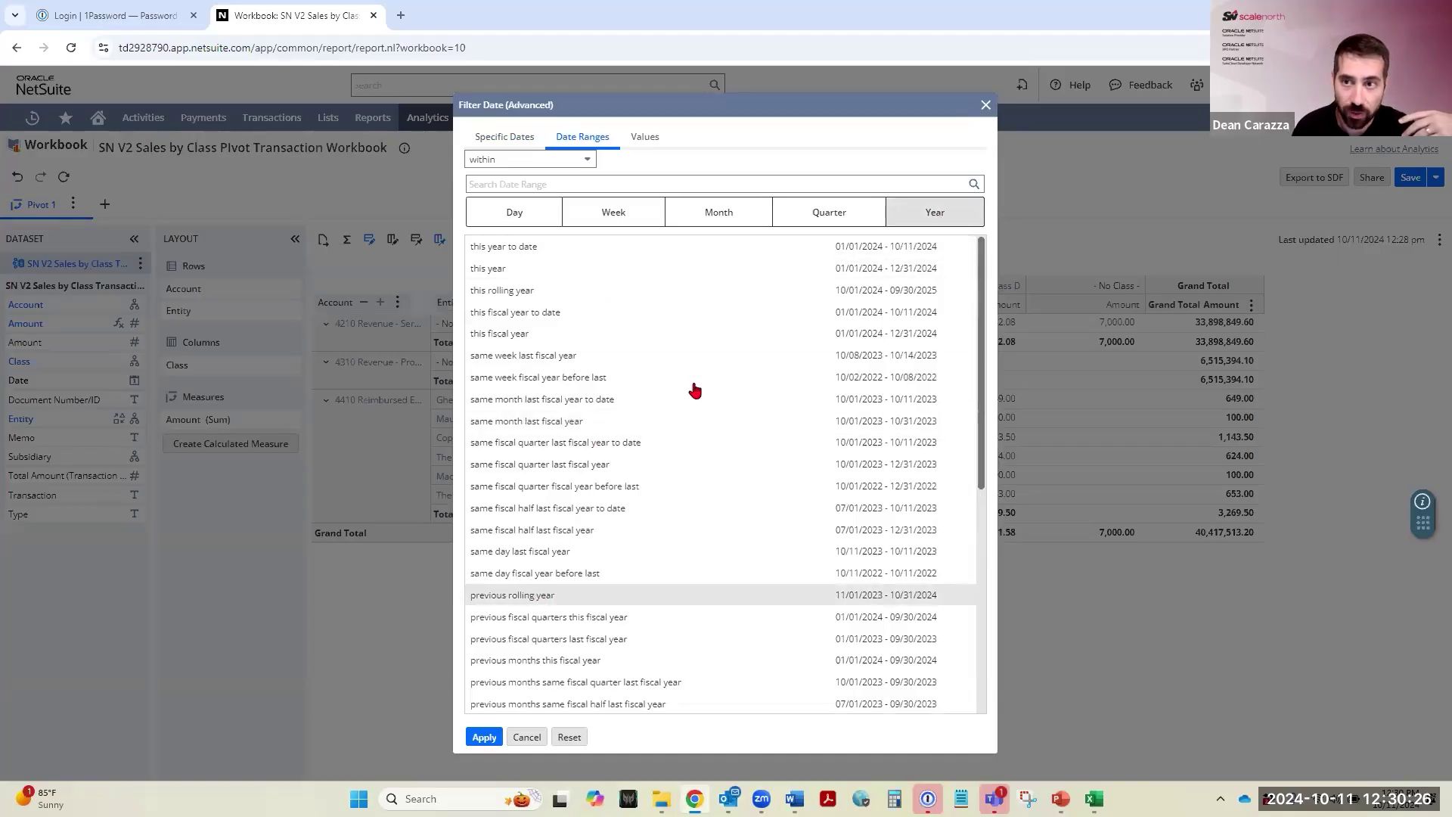
left_click(497, 253)
left_click(485, 738)
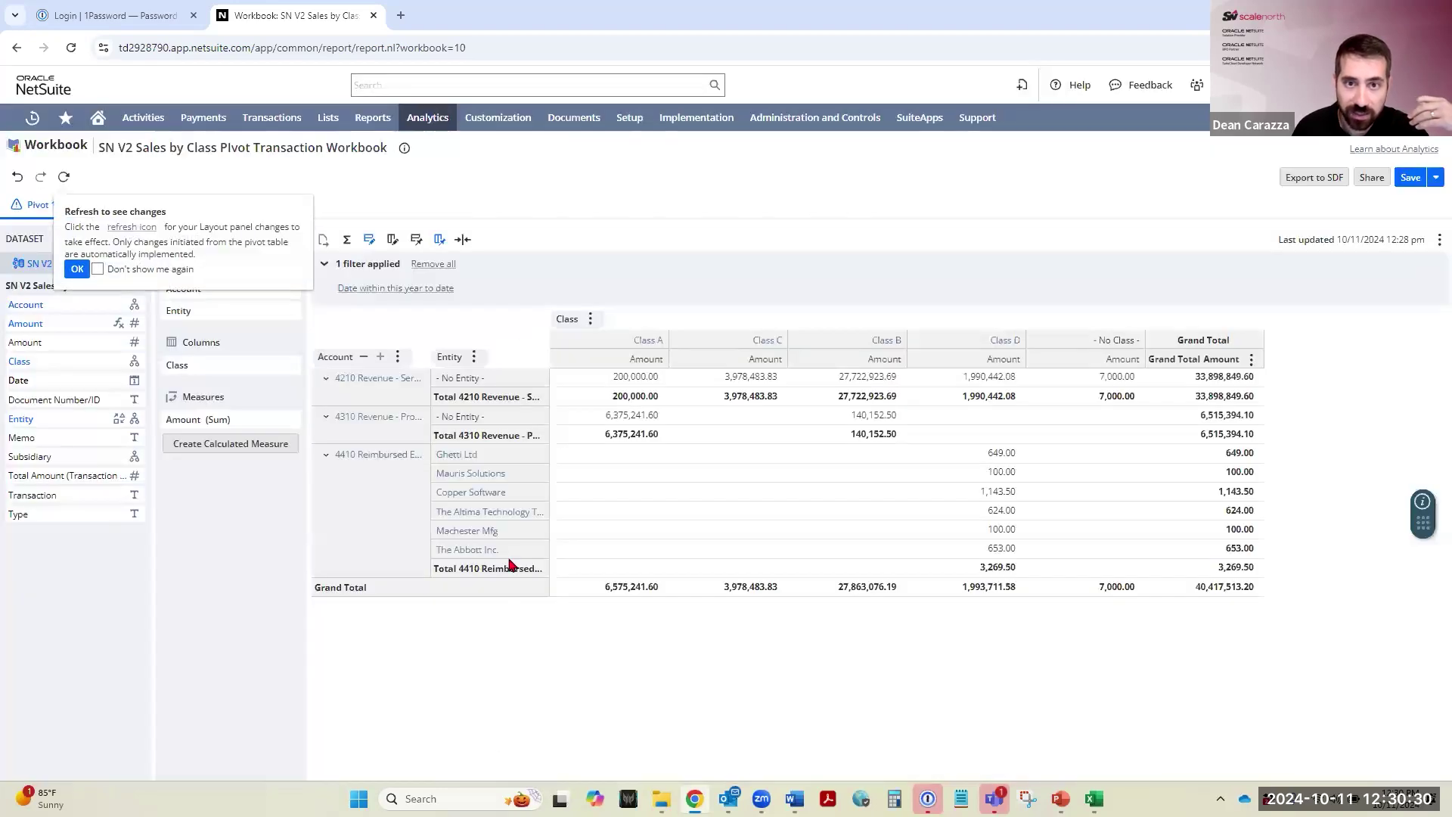
left_click(76, 269)
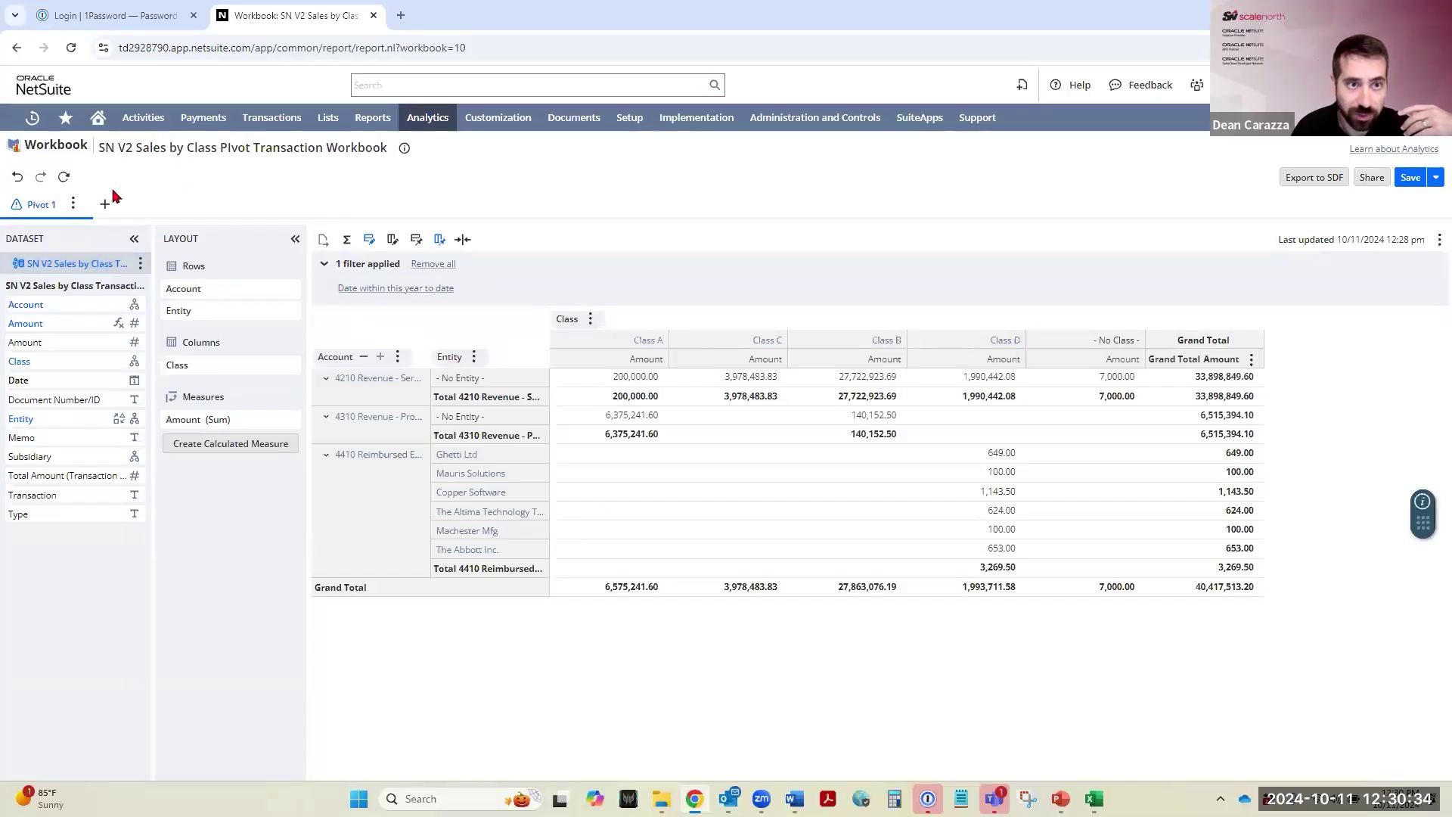
left_click(64, 176)
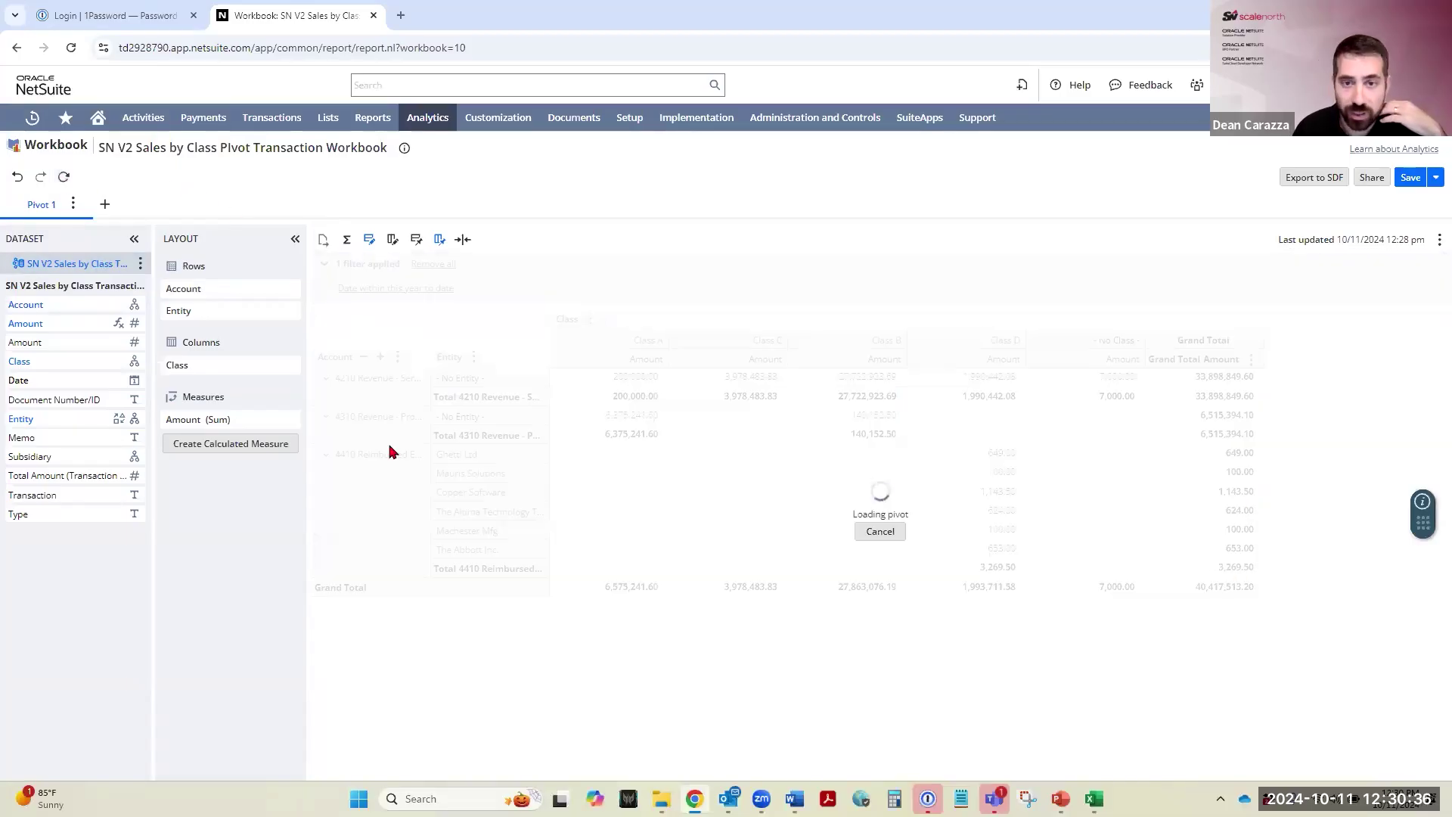